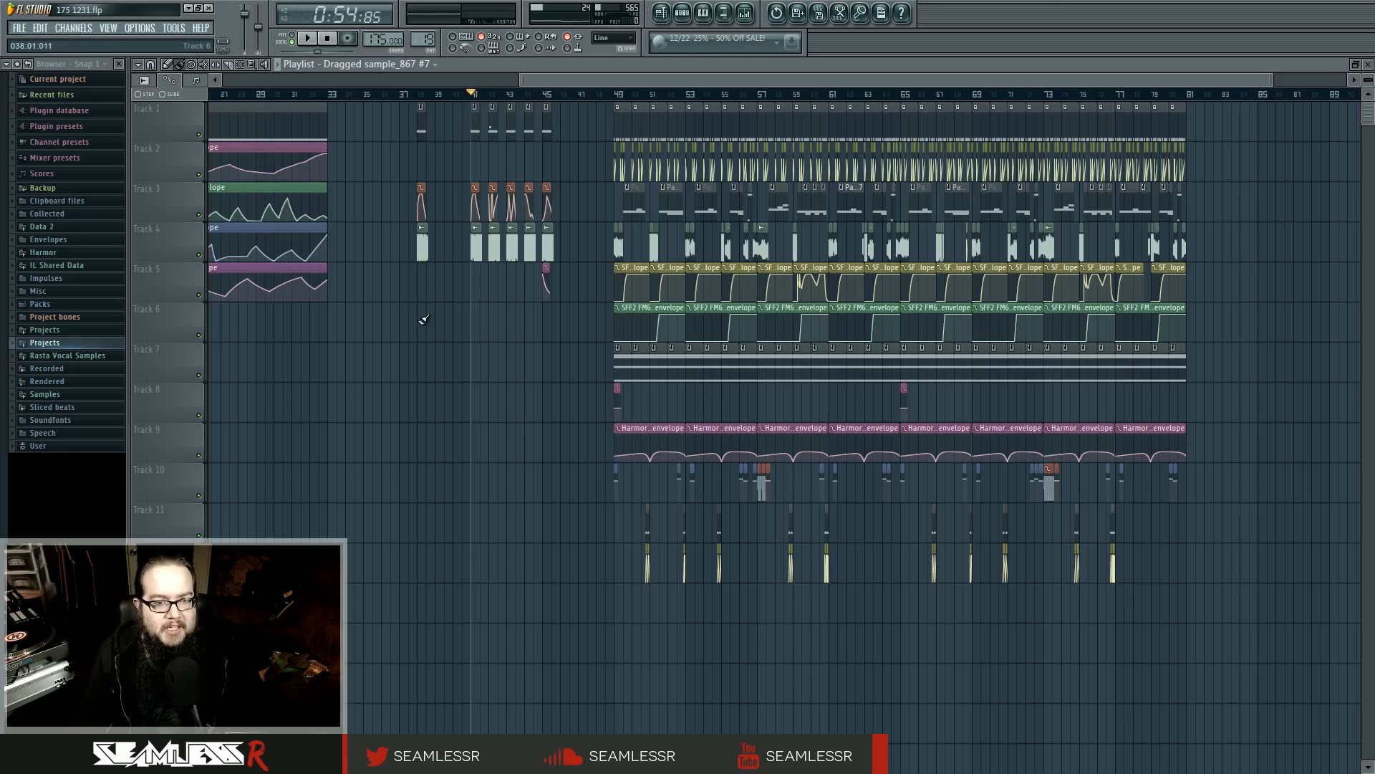
Play the isolated bass clips from bar 38 and from bar 41 onward, and return the playhead to bar 41
{"action": "key", "text": "space"}
{"action": "key", "text": "space"}
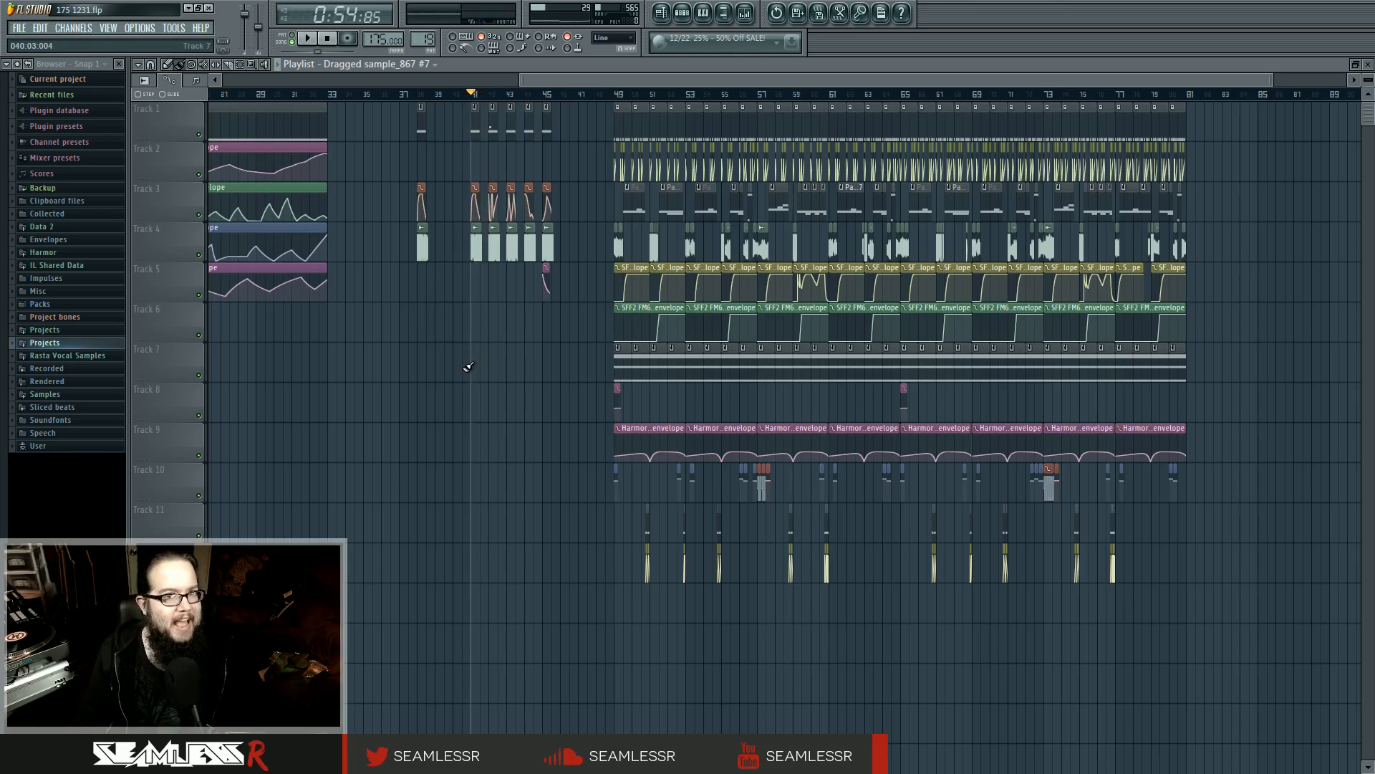
{"action": "scroll", "coordinate": [467, 367], "scroll_direction": "up", "scroll_amount": 4, "text": "ctrl"}
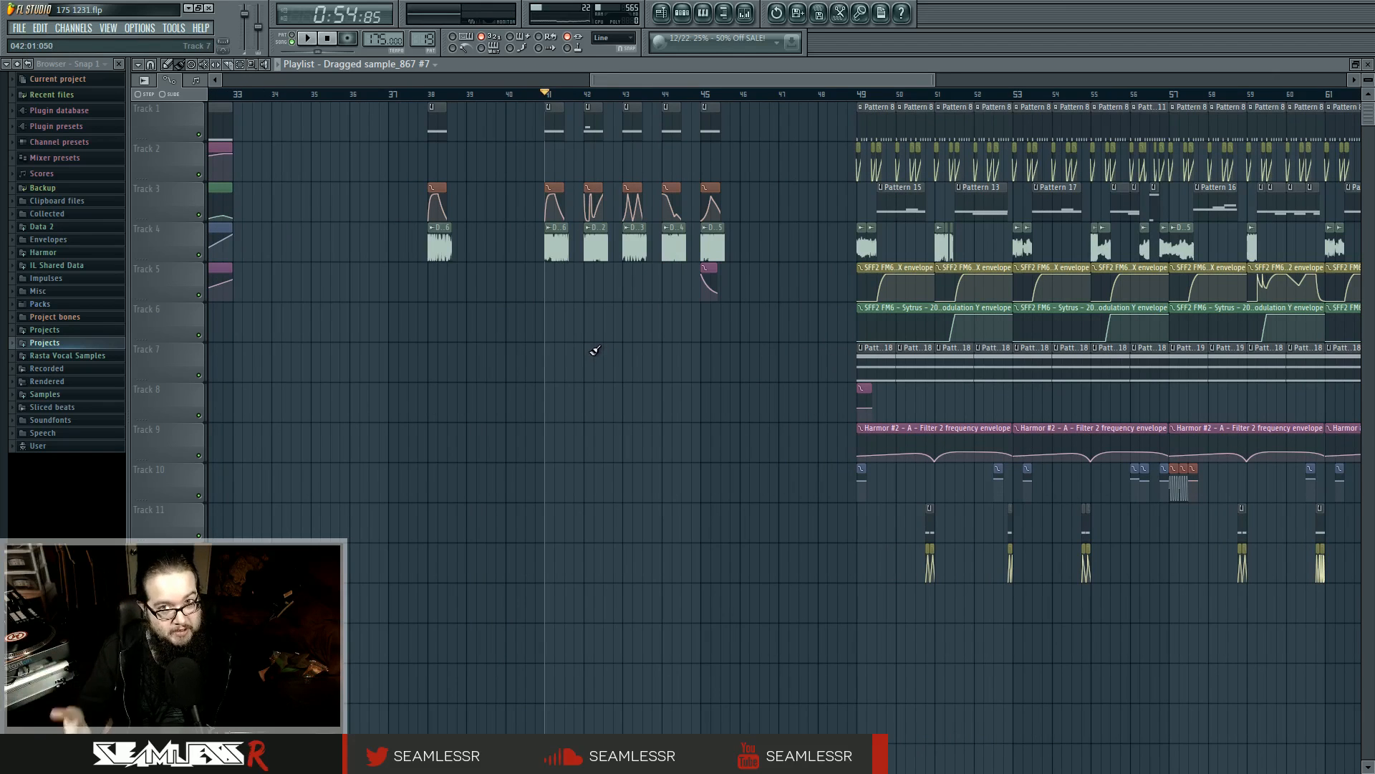
{"action": "left_click", "coordinate": [428, 95]}
{"action": "key", "text": "space"}
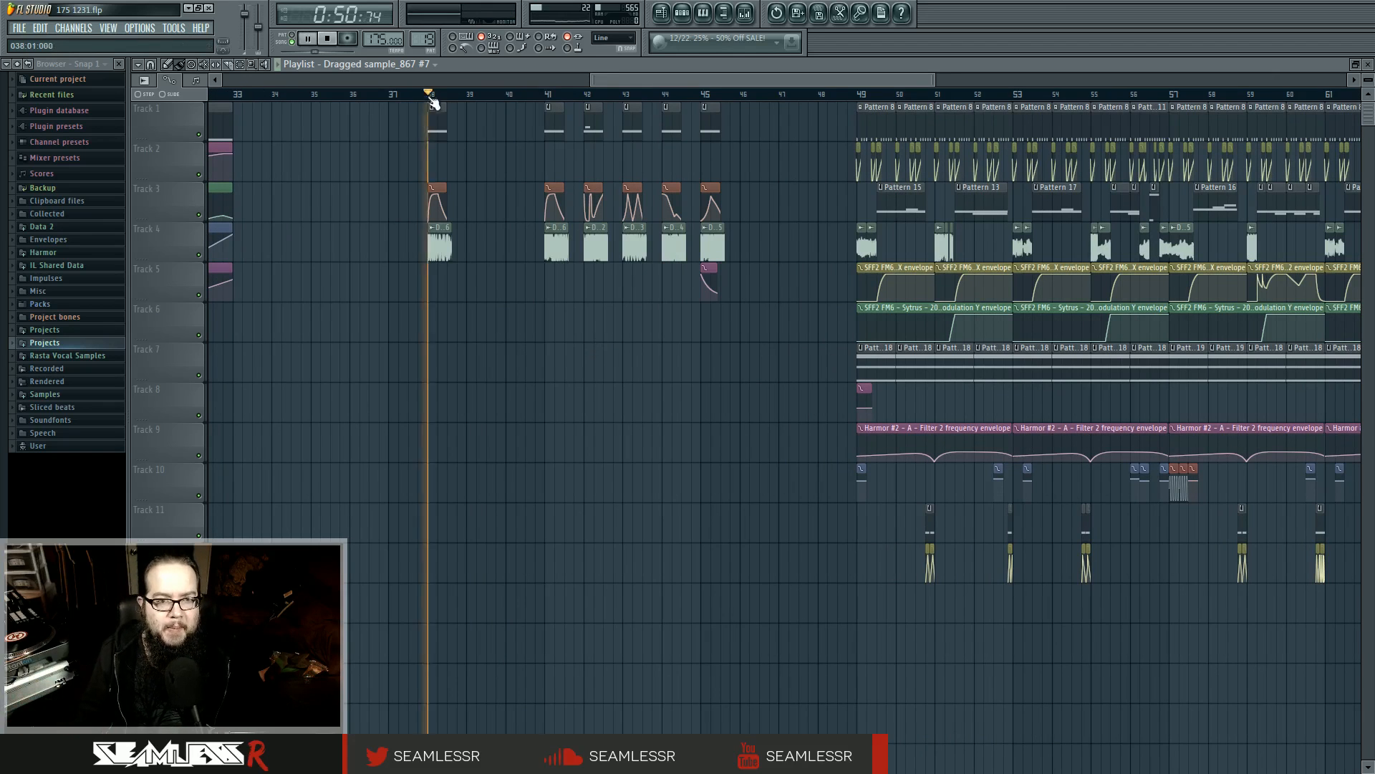
{"action": "left_click", "coordinate": [587, 94]}
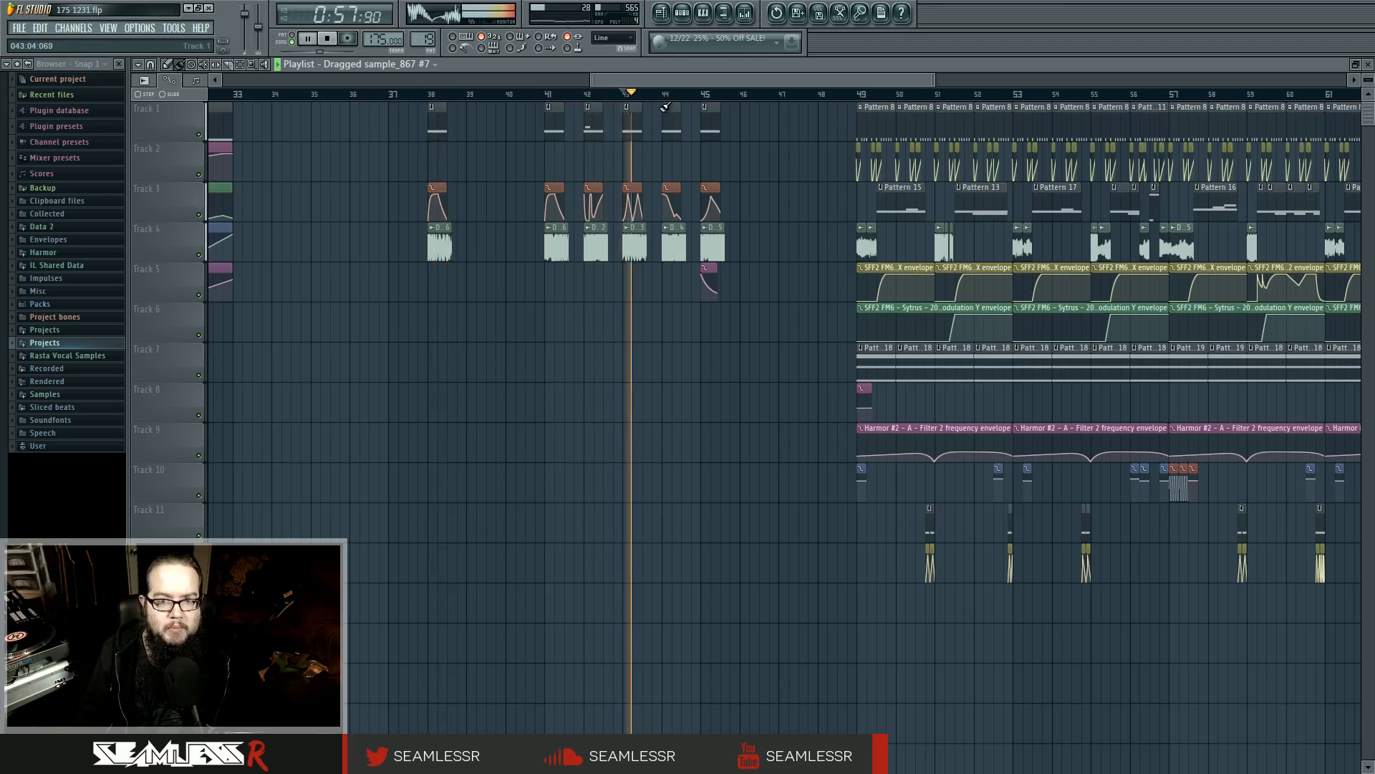
{"action": "key", "text": "space"}
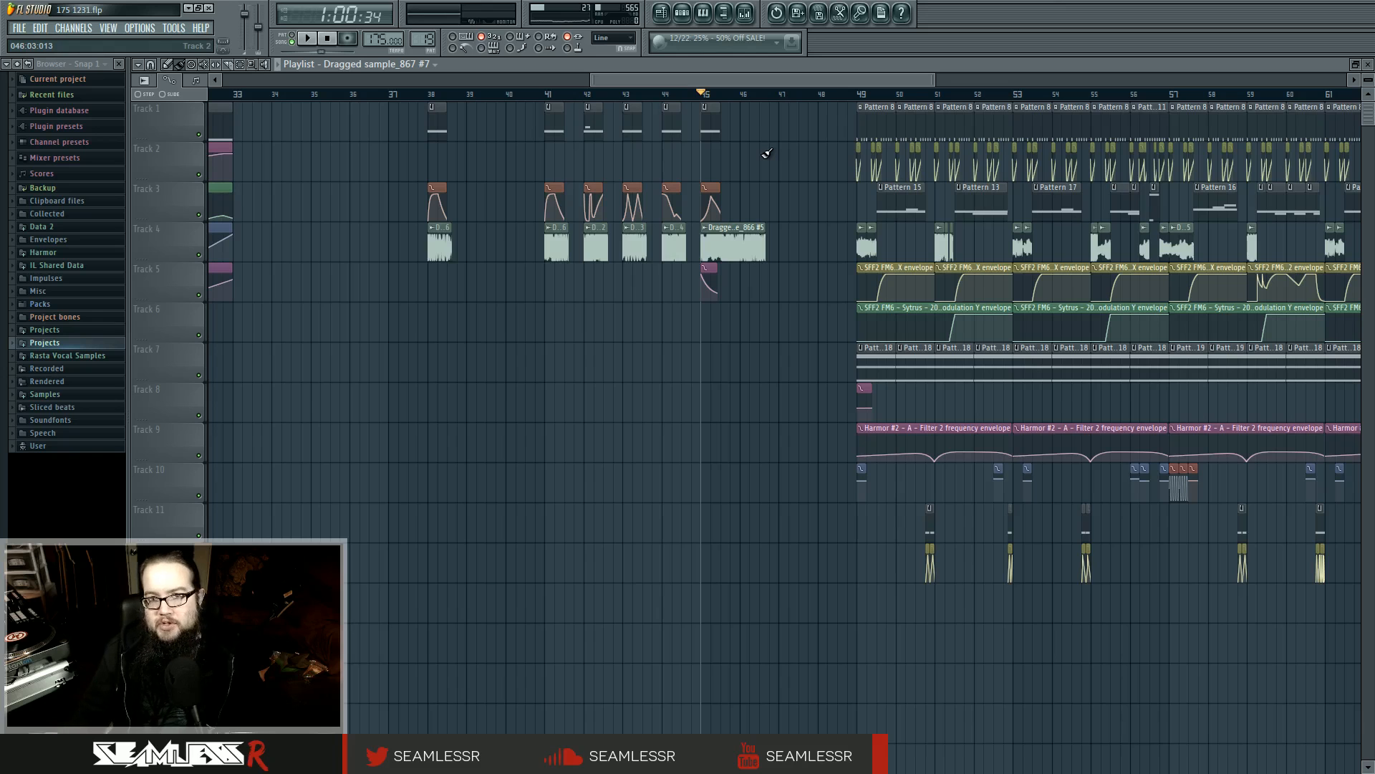
{"action": "left_click", "coordinate": [549, 97]}
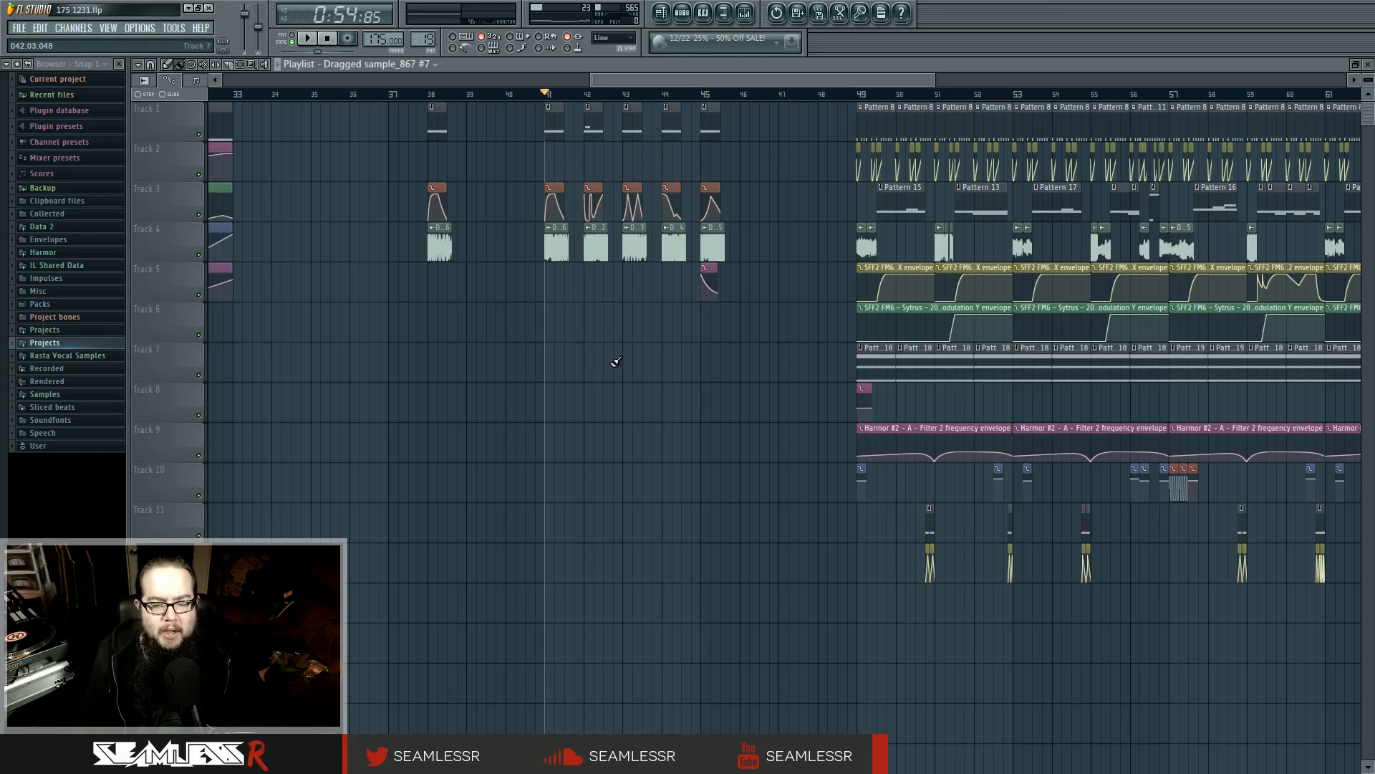
Play the full drop arrangement from bar 49 through to its end
{"action": "scroll", "coordinate": [731, 363], "scroll_direction": "down", "scroll_amount": 2}
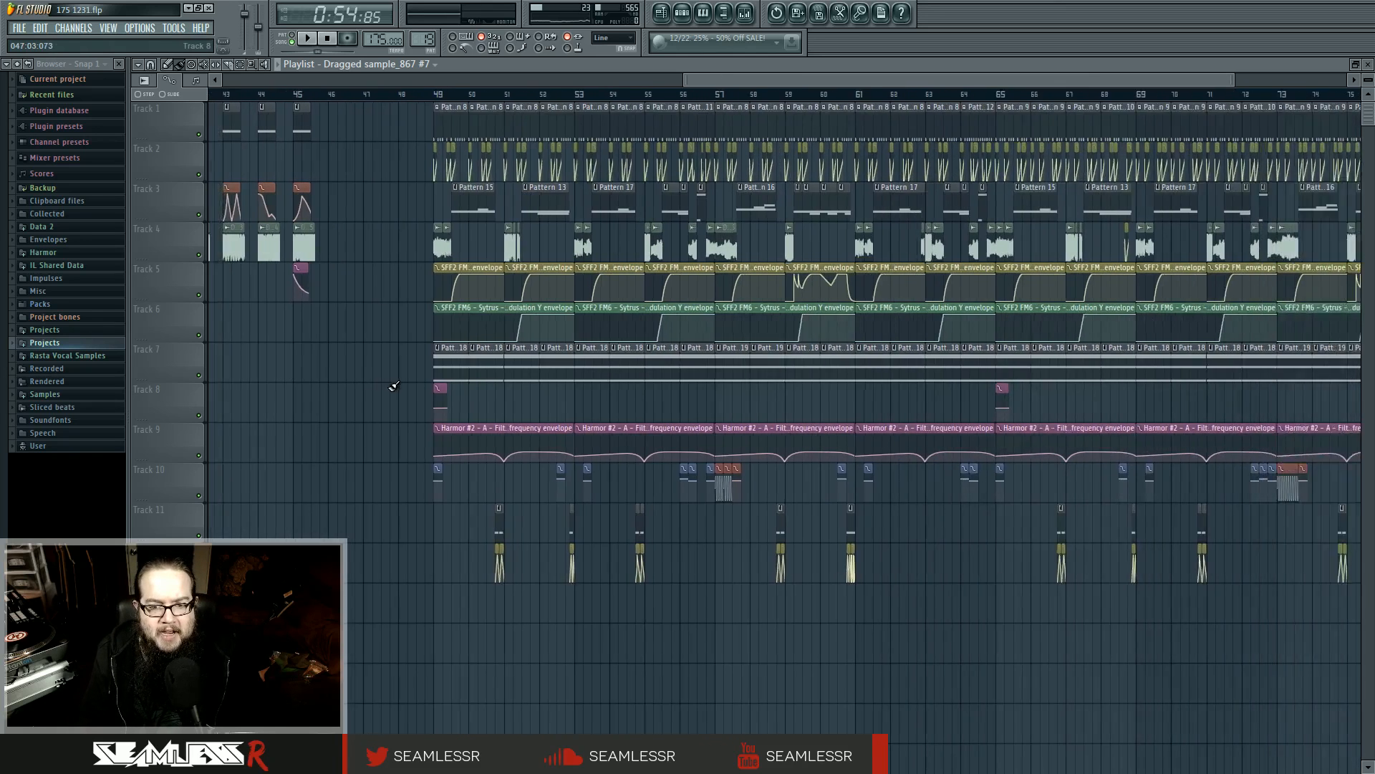
{"action": "scroll", "coordinate": [607, 373], "scroll_direction": "down", "scroll_amount": 1}
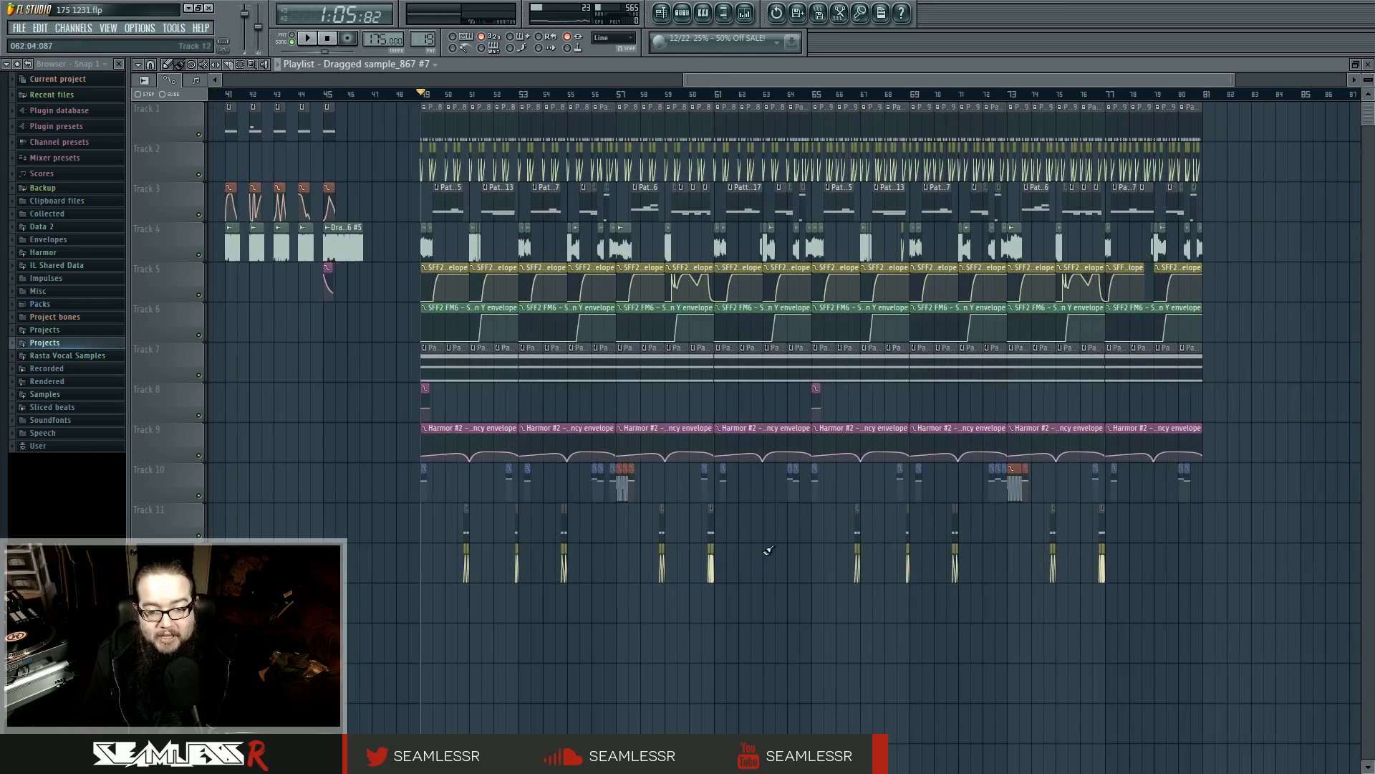
{"action": "left_click_drag", "start_coordinate": [774, 546], "coordinate": [852, 562]}
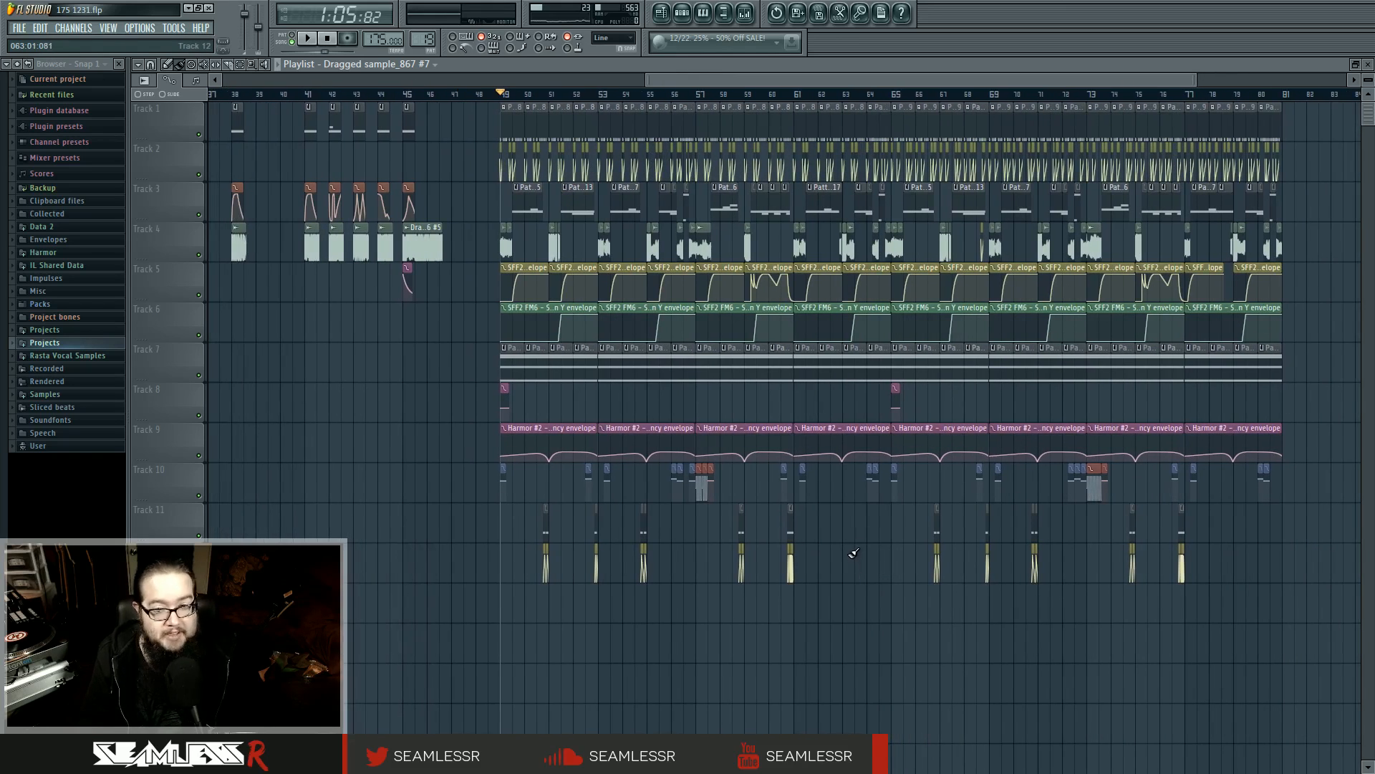
{"action": "key", "text": "space"}
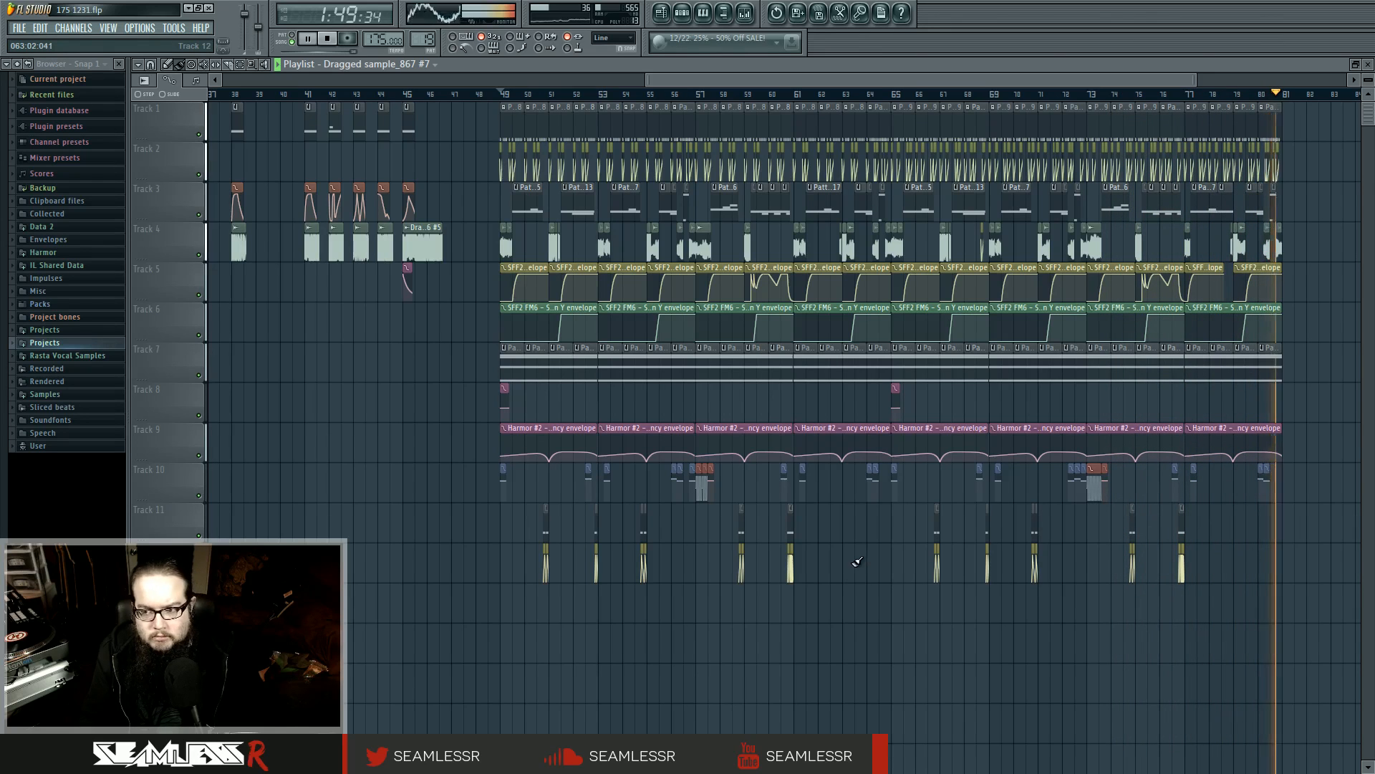
{"action": "key", "text": "space"}
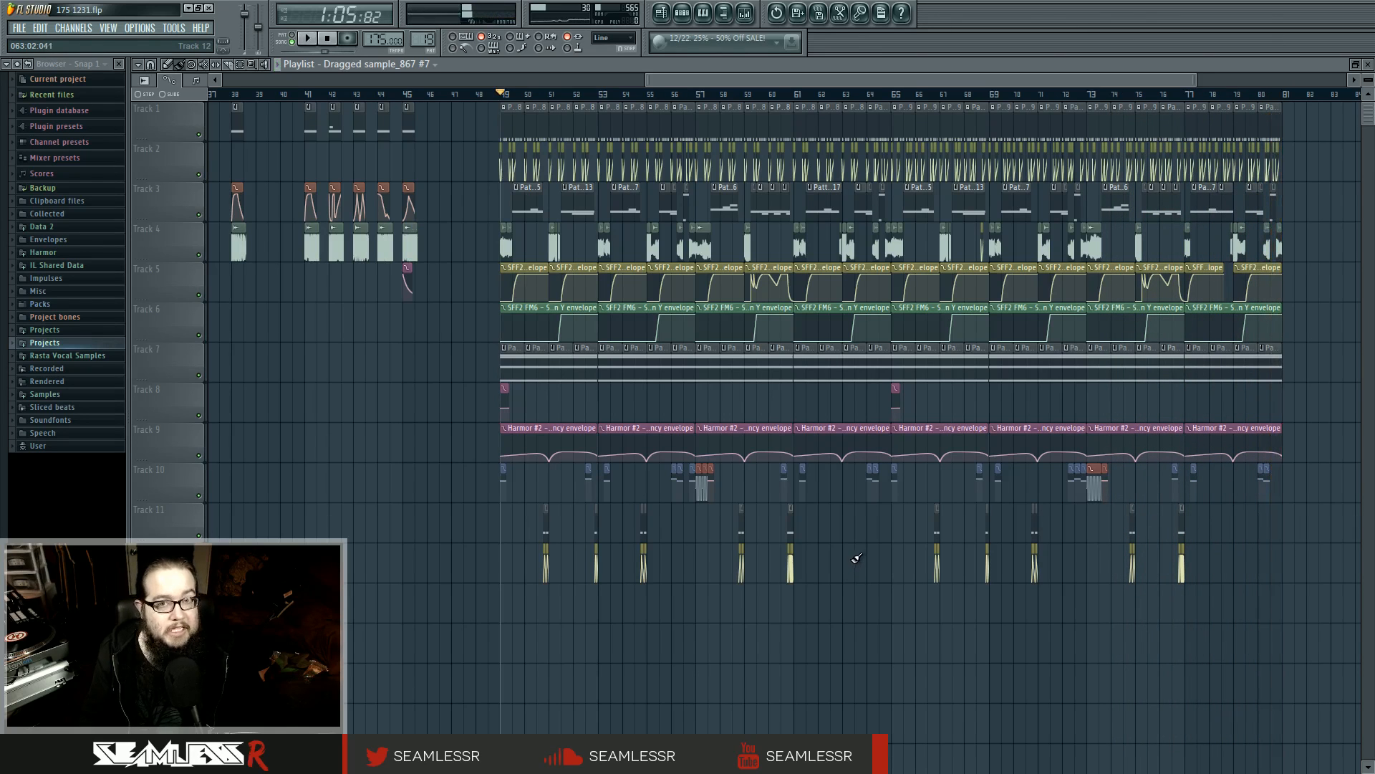
Select Pattern 3 at bar 38 and play it with the step sequencer open to see which channels it triggers
{"action": "scroll", "coordinate": [459, 483], "scroll_direction": "up", "scroll_amount": 5}
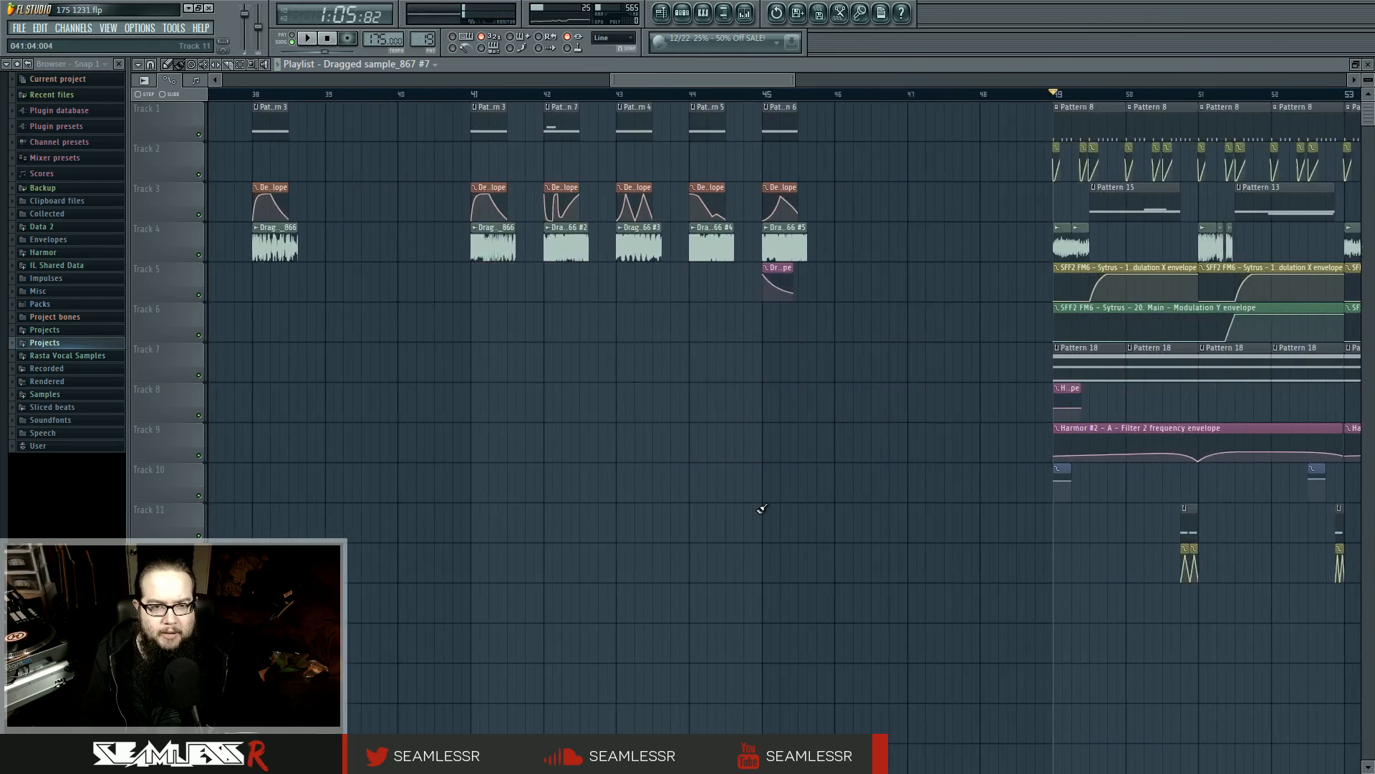
{"action": "left_click", "coordinate": [681, 13]}
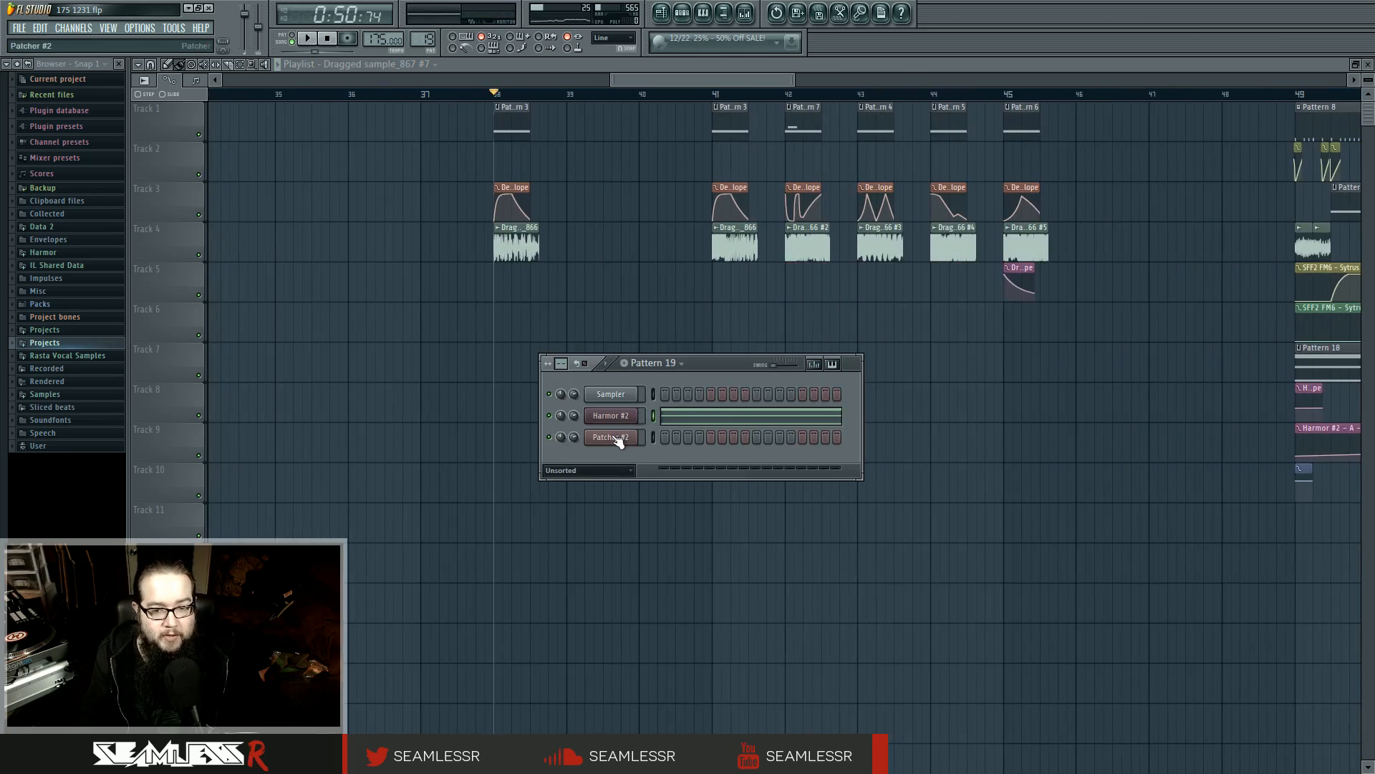
{"action": "double_click", "coordinate": [507, 129]}
{"action": "left_click", "coordinate": [681, 16]}
{"action": "left_click", "coordinate": [681, 15]}
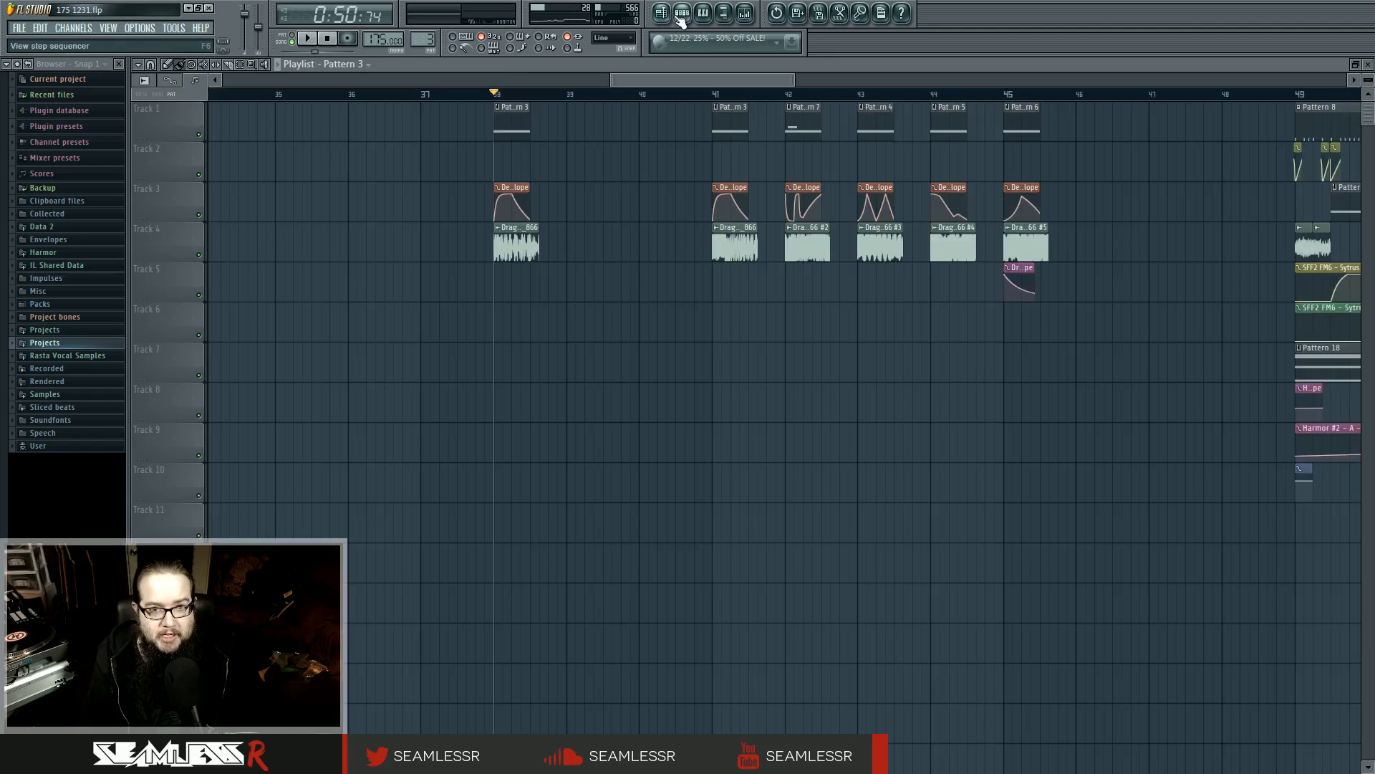
{"action": "left_click", "coordinate": [681, 15]}
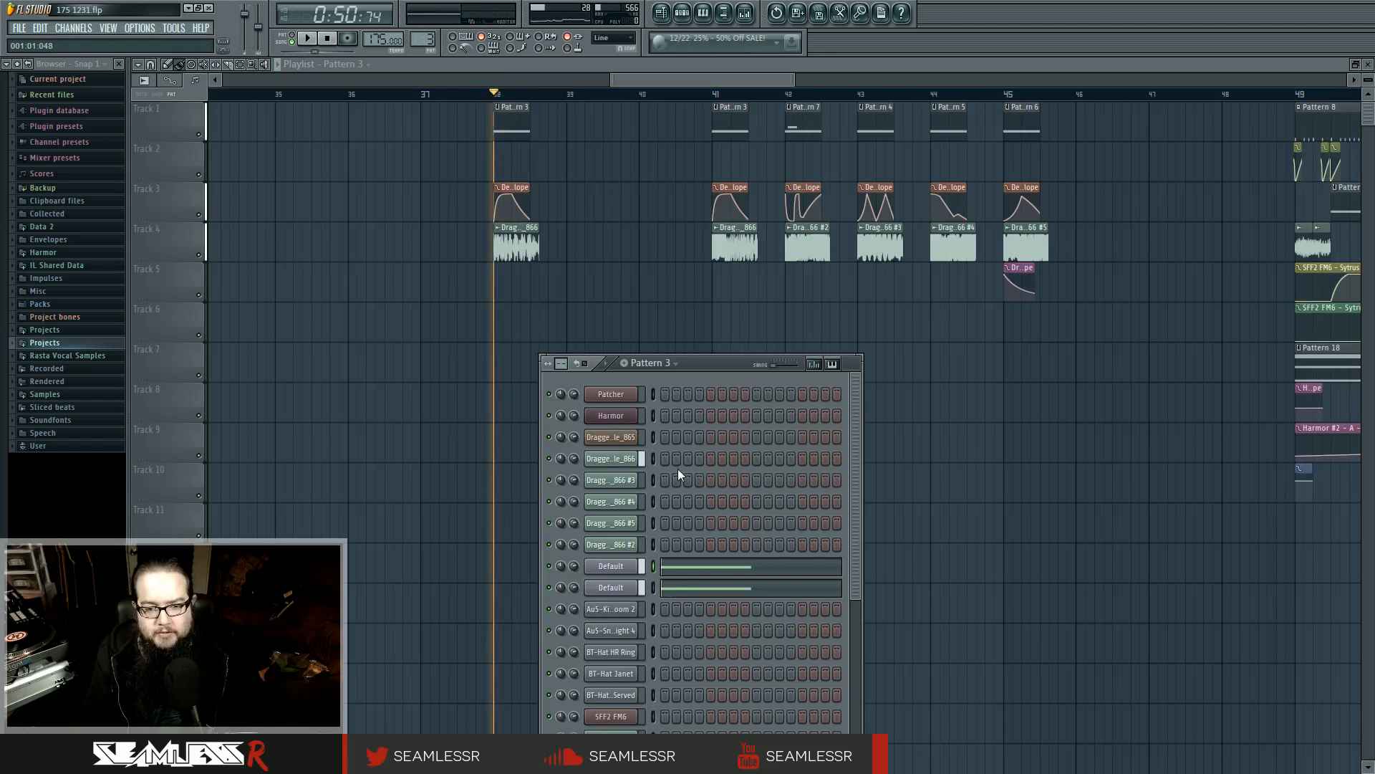
{"action": "key", "text": "space"}
Play a Default Sytrus channel of Pattern 3 with its plugin open, and check mixer inserts 17, 9 and 7
{"action": "key", "text": "space"}
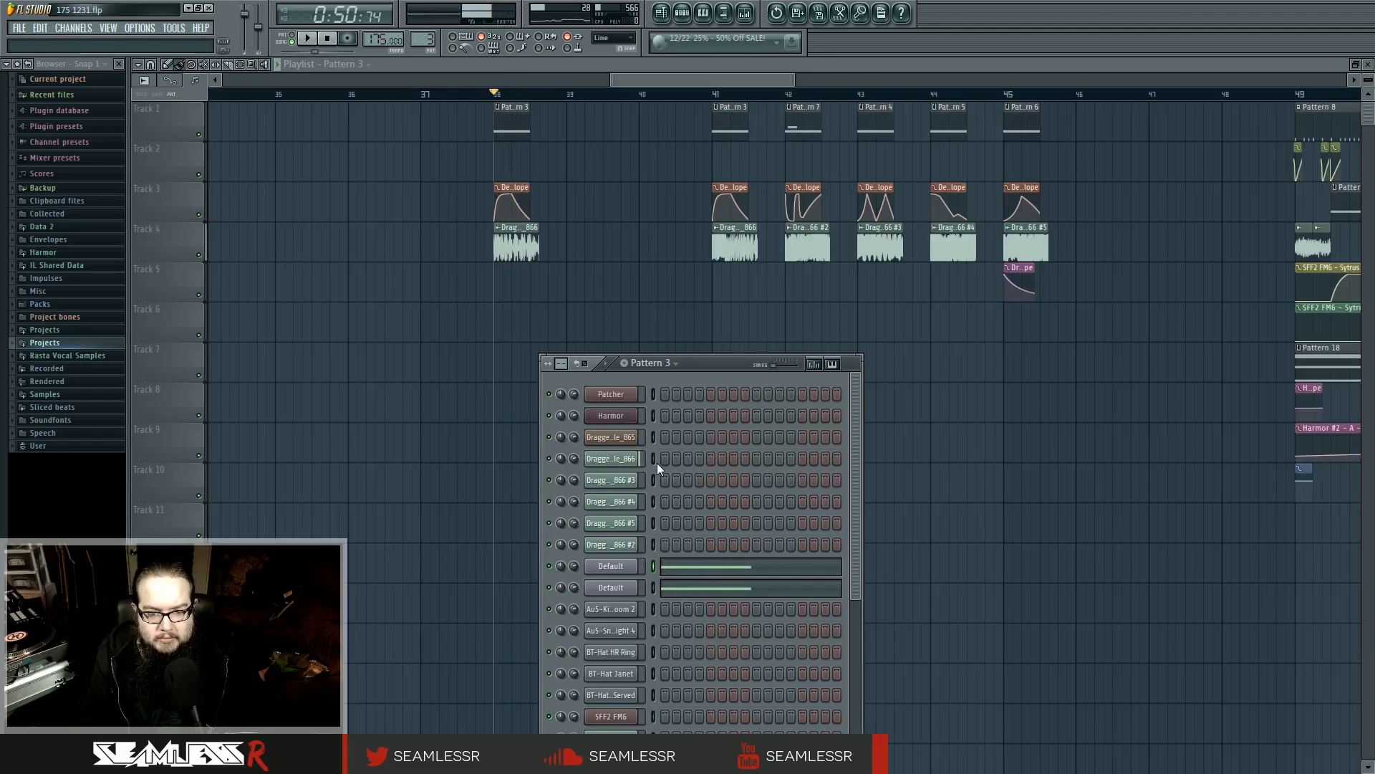
{"action": "left_click", "coordinate": [629, 566]}
{"action": "key", "text": "space"}
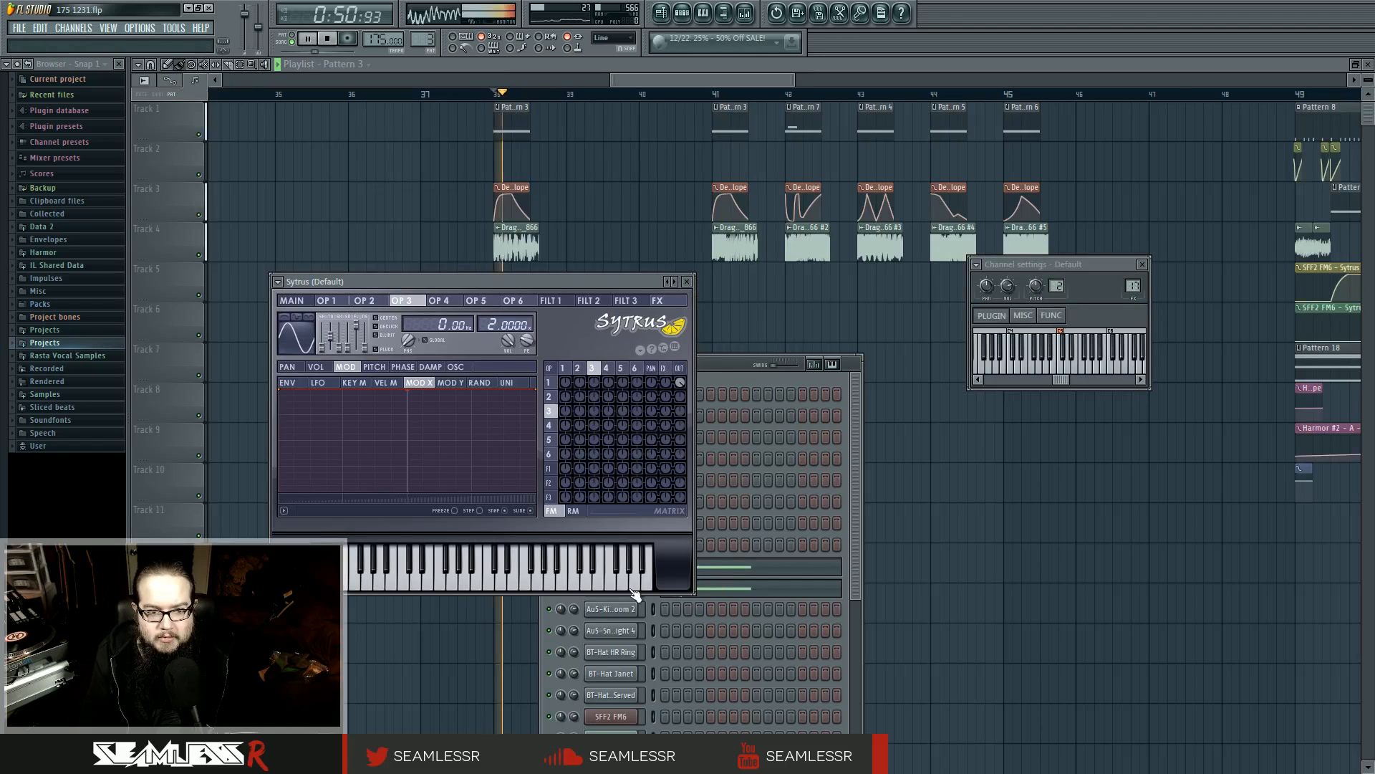
{"action": "key", "text": "space"}
{"action": "double_click", "coordinate": [1133, 285]}
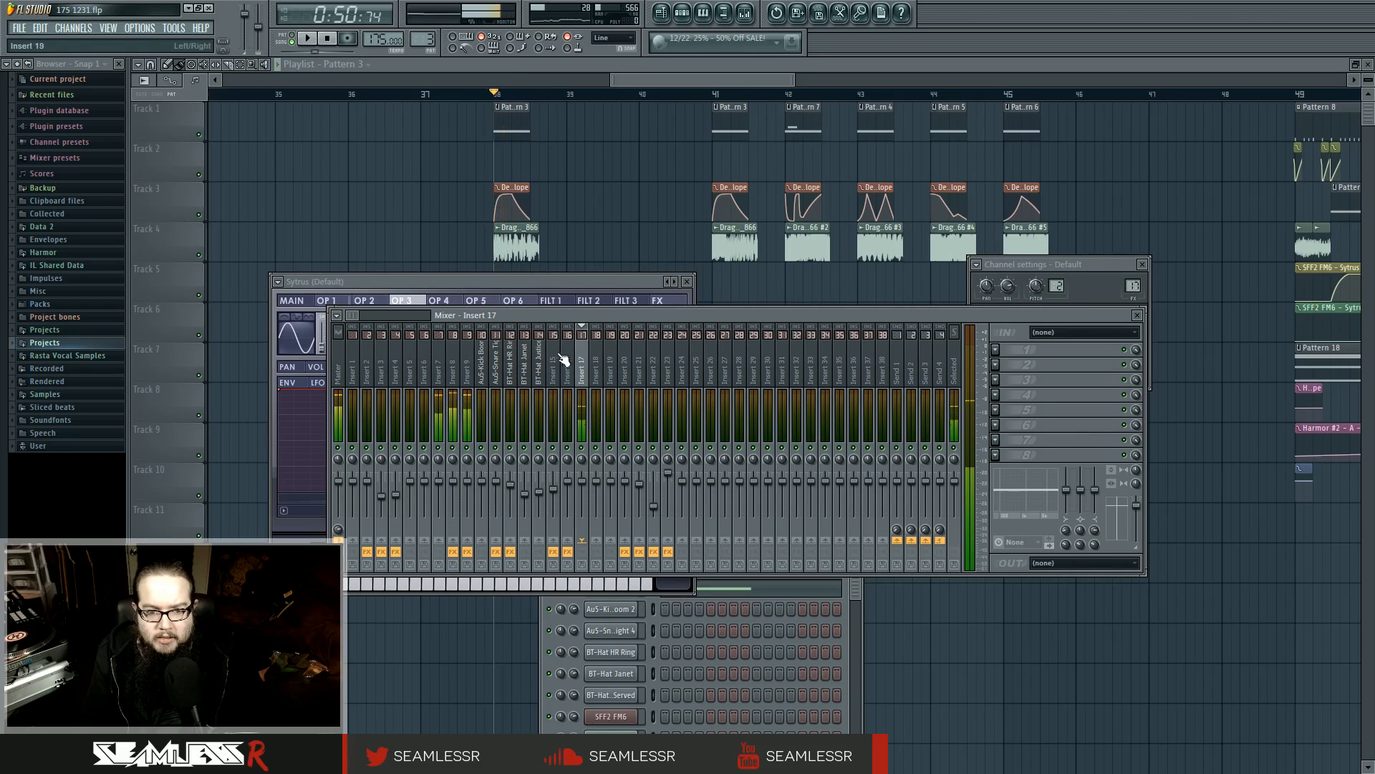
{"action": "left_click", "coordinate": [468, 374]}
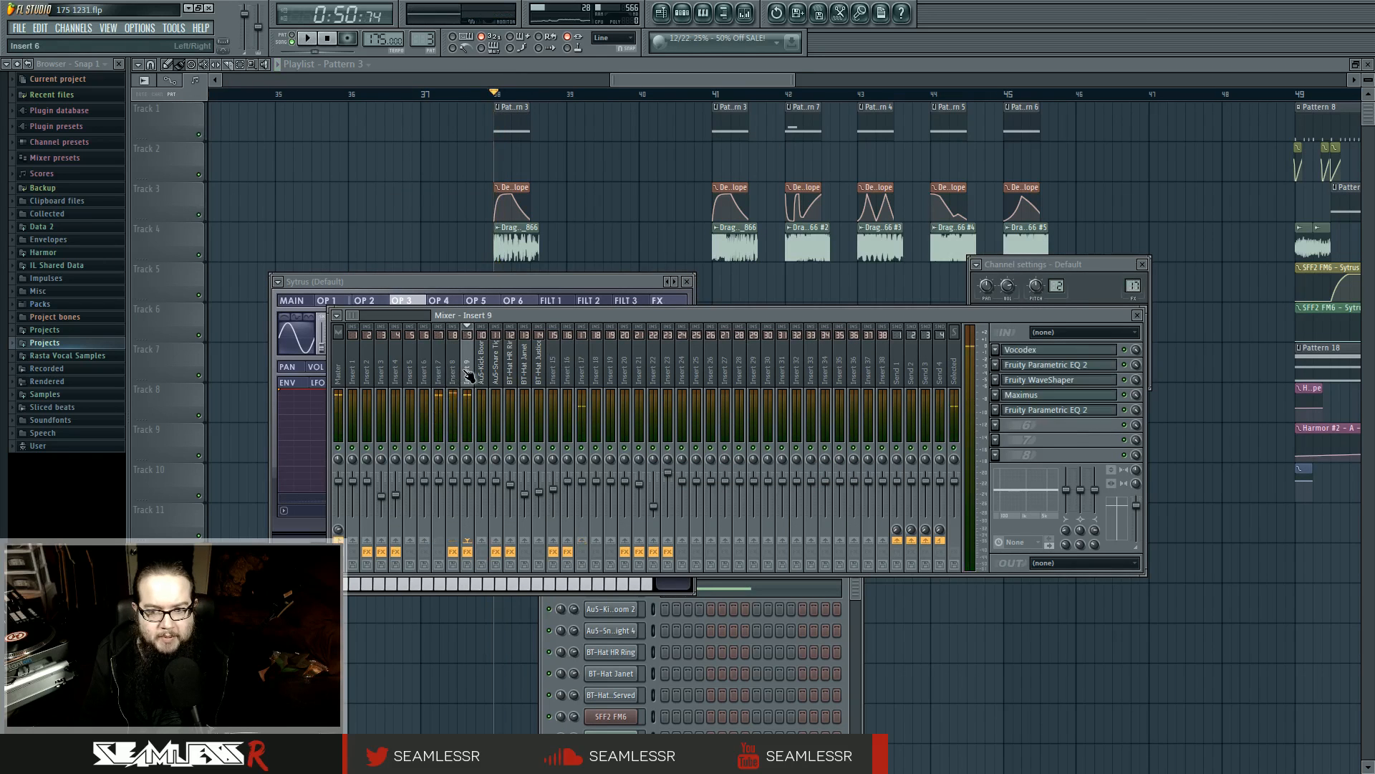
{"action": "left_click", "coordinate": [441, 373]}
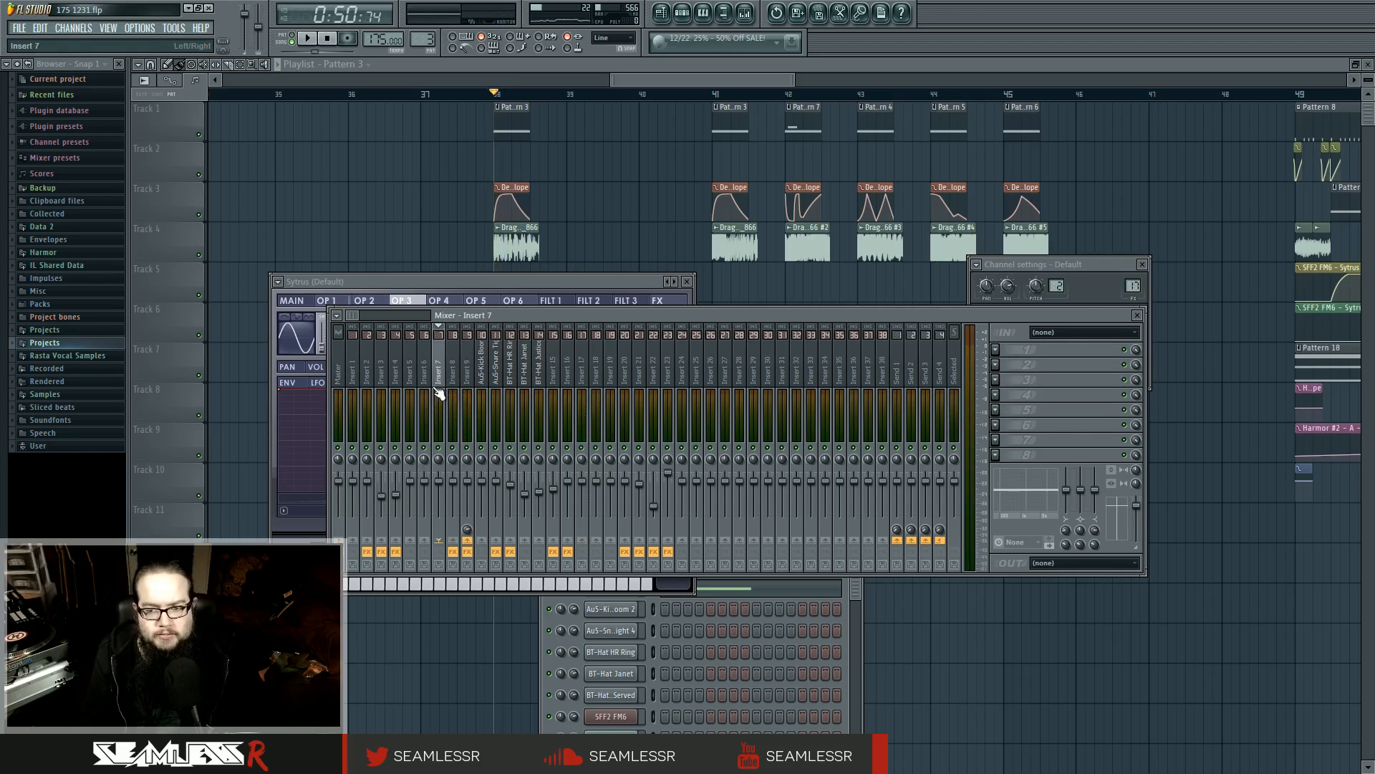
Open the other Default Sytrus channel of Pattern 3 and examine the effects chain on mixer Insert 9
{"action": "left_click", "coordinate": [848, 596]}
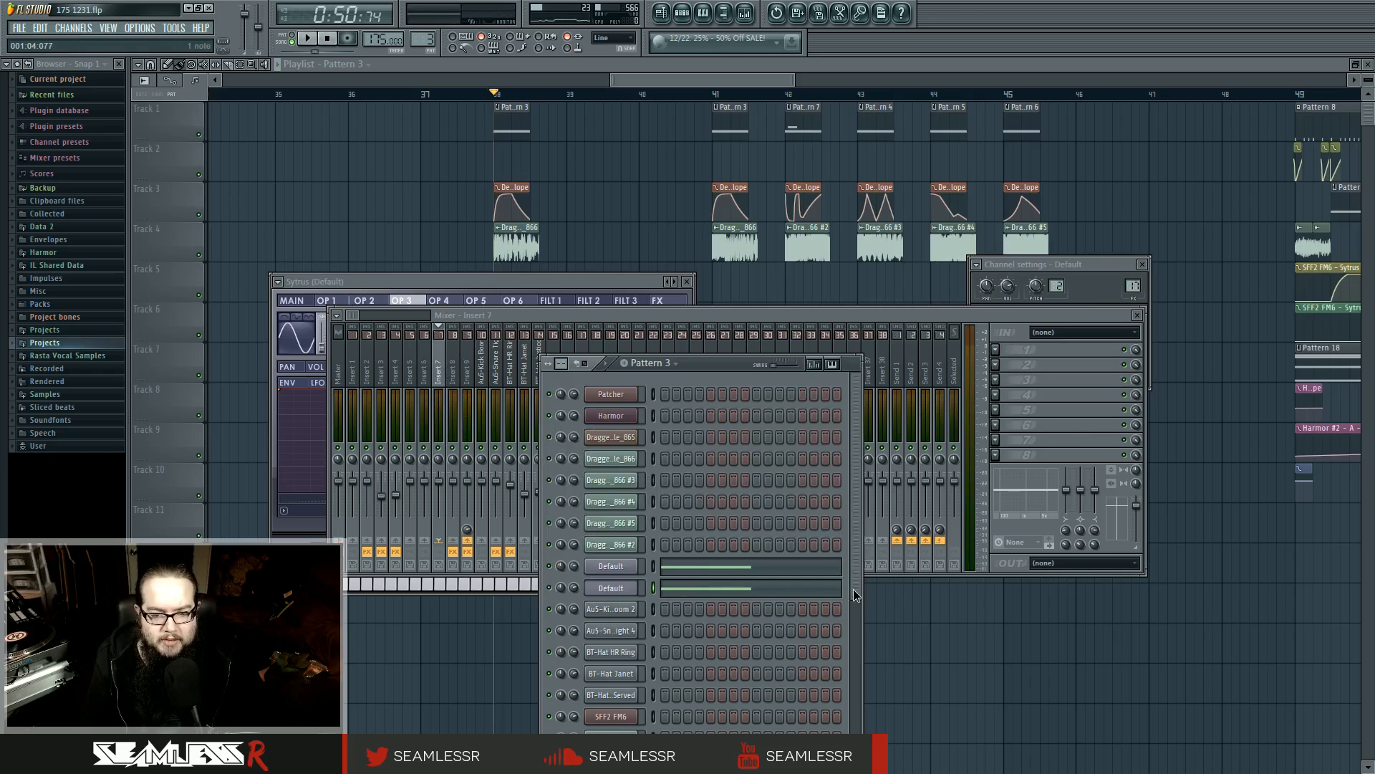
{"action": "left_click_drag", "start_coordinate": [705, 366], "coordinate": [773, 312]}
{"action": "left_click", "coordinate": [690, 515]}
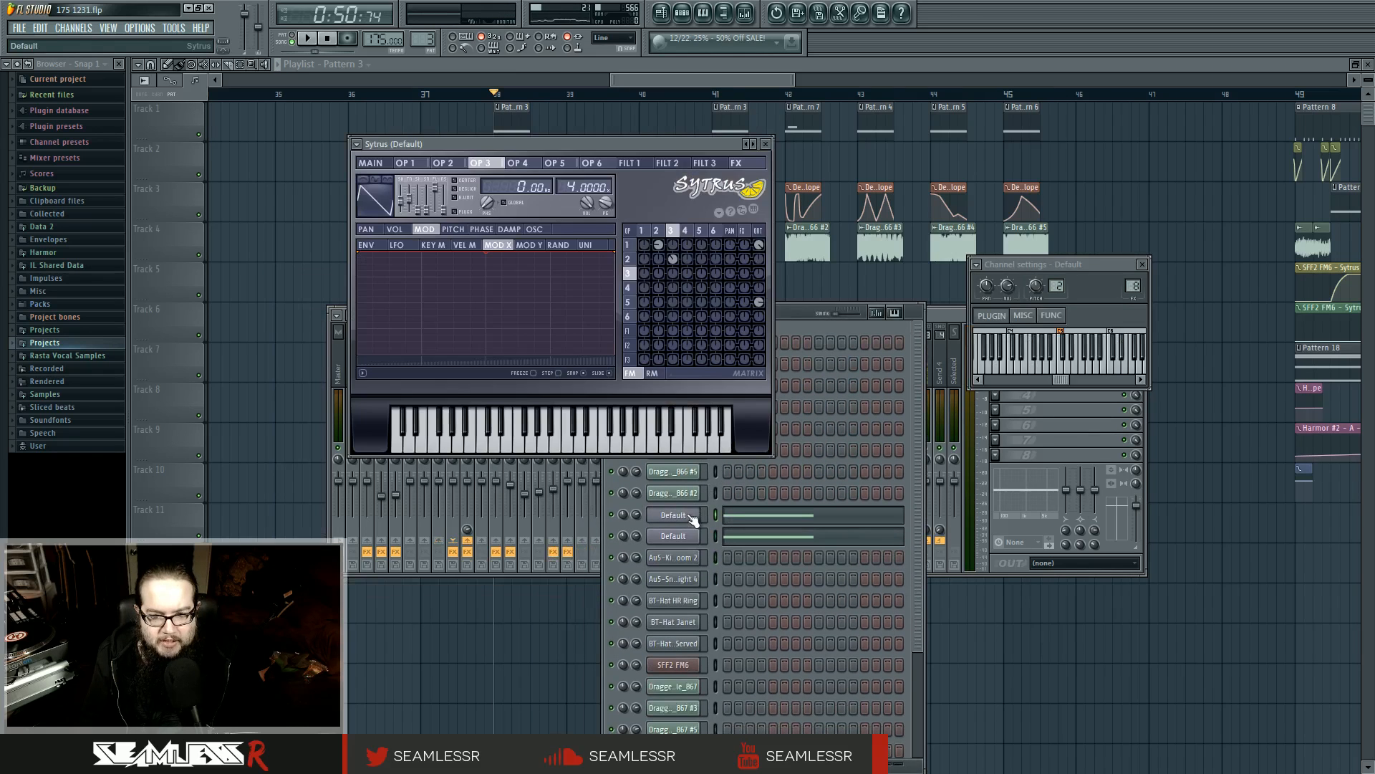
{"action": "left_click", "coordinate": [753, 13]}
{"action": "left_click", "coordinate": [473, 362]}
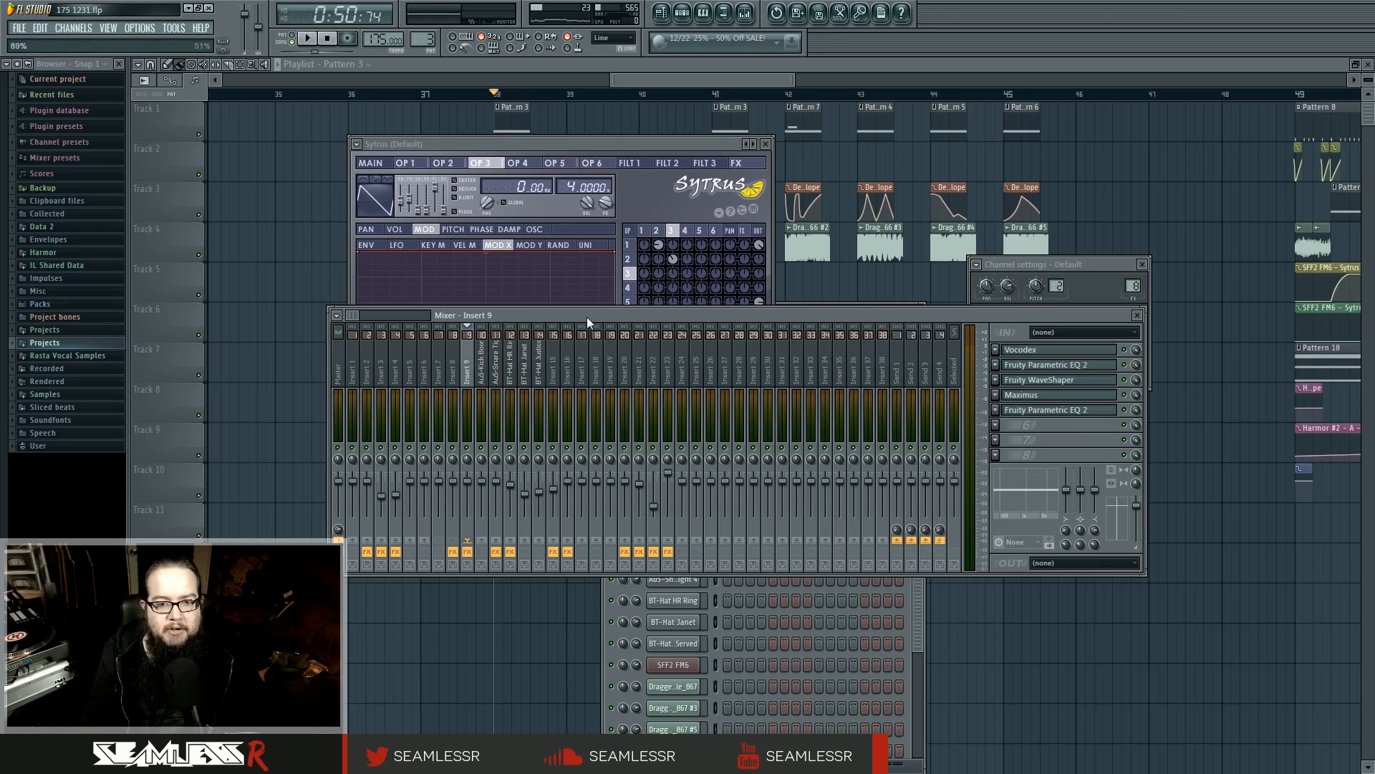
{"action": "left_click_drag", "start_coordinate": [587, 316], "coordinate": [565, 348]}
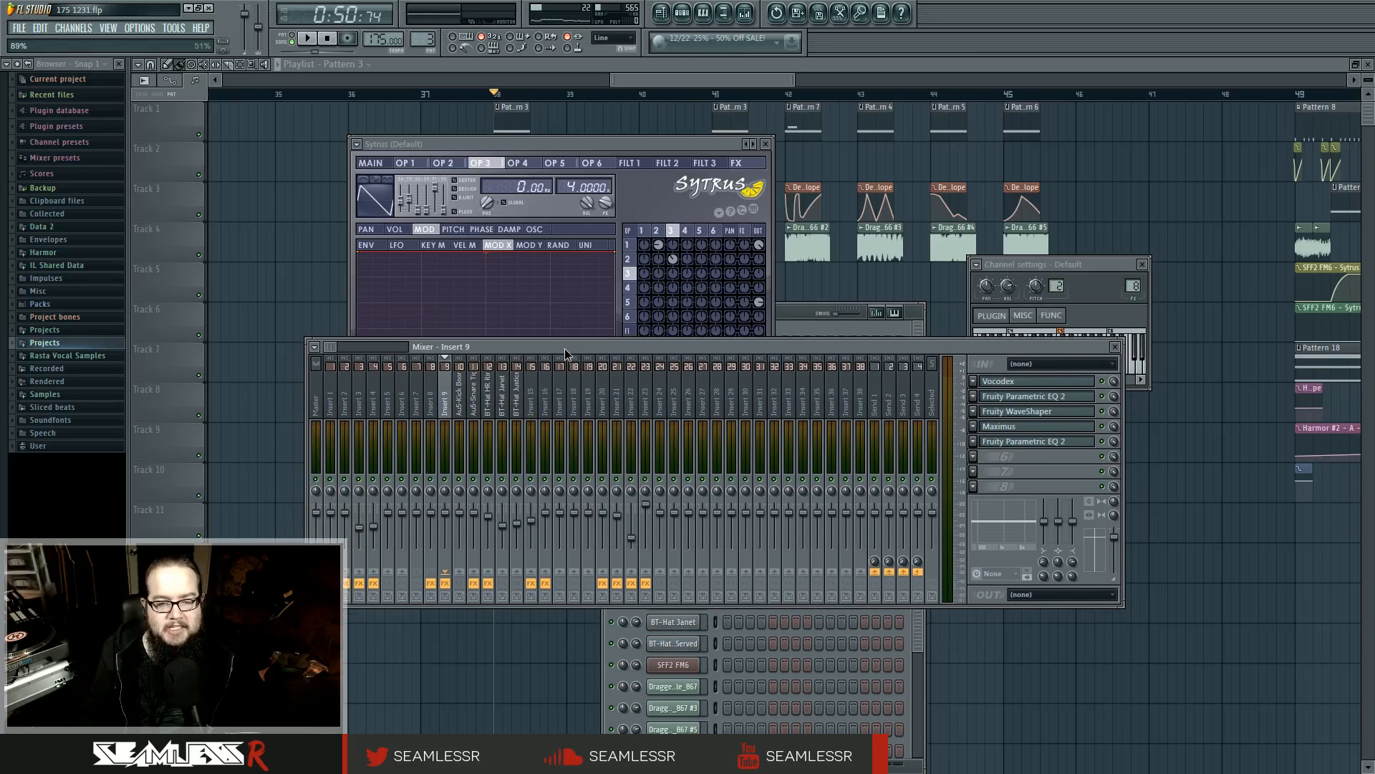
{"action": "left_click_drag", "start_coordinate": [564, 349], "coordinate": [563, 341]}
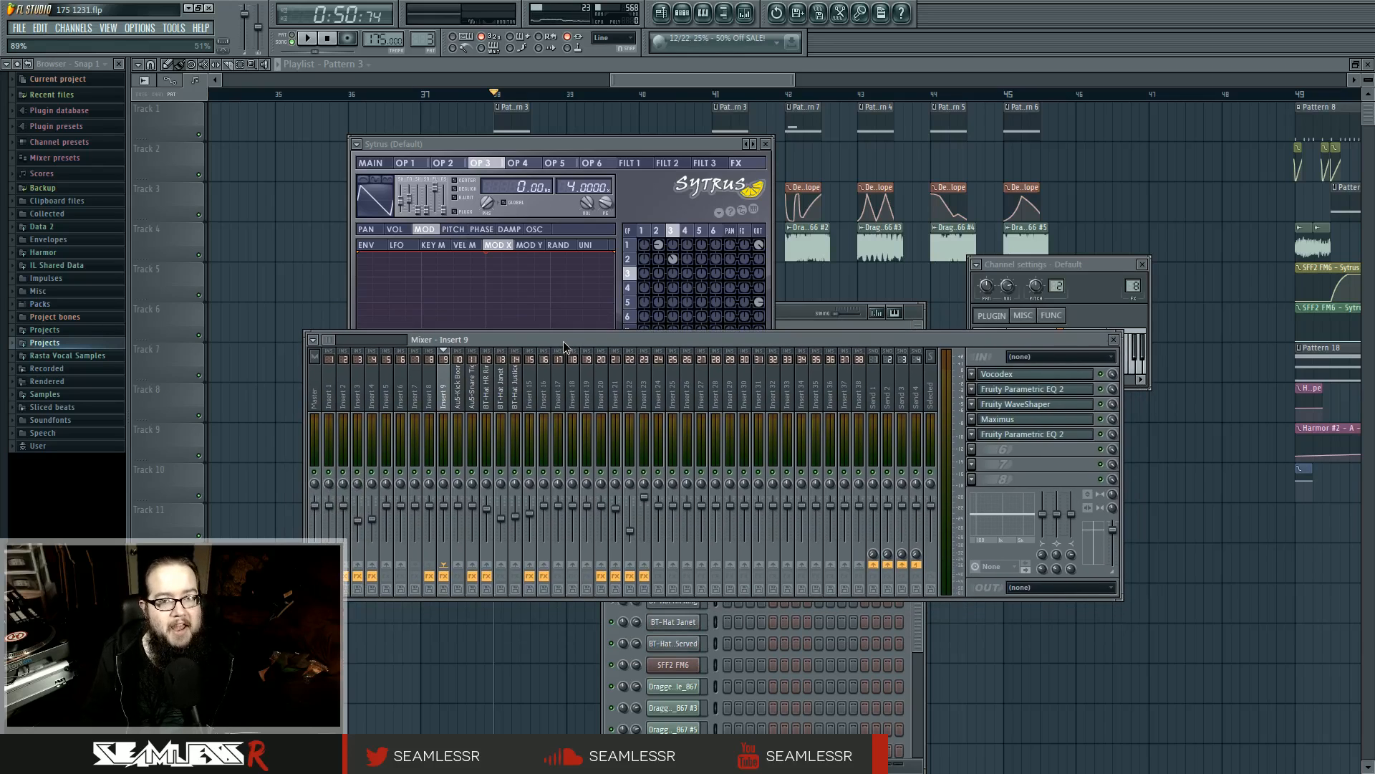
Play the bass clip at bar 41, and examine and play Pattern 3's note in the piano roll
{"action": "left_click_drag", "start_coordinate": [720, 83], "coordinate": [716, 83]}
{"action": "left_click_drag", "start_coordinate": [724, 93], "coordinate": [737, 94]}
{"action": "key", "text": "space"}
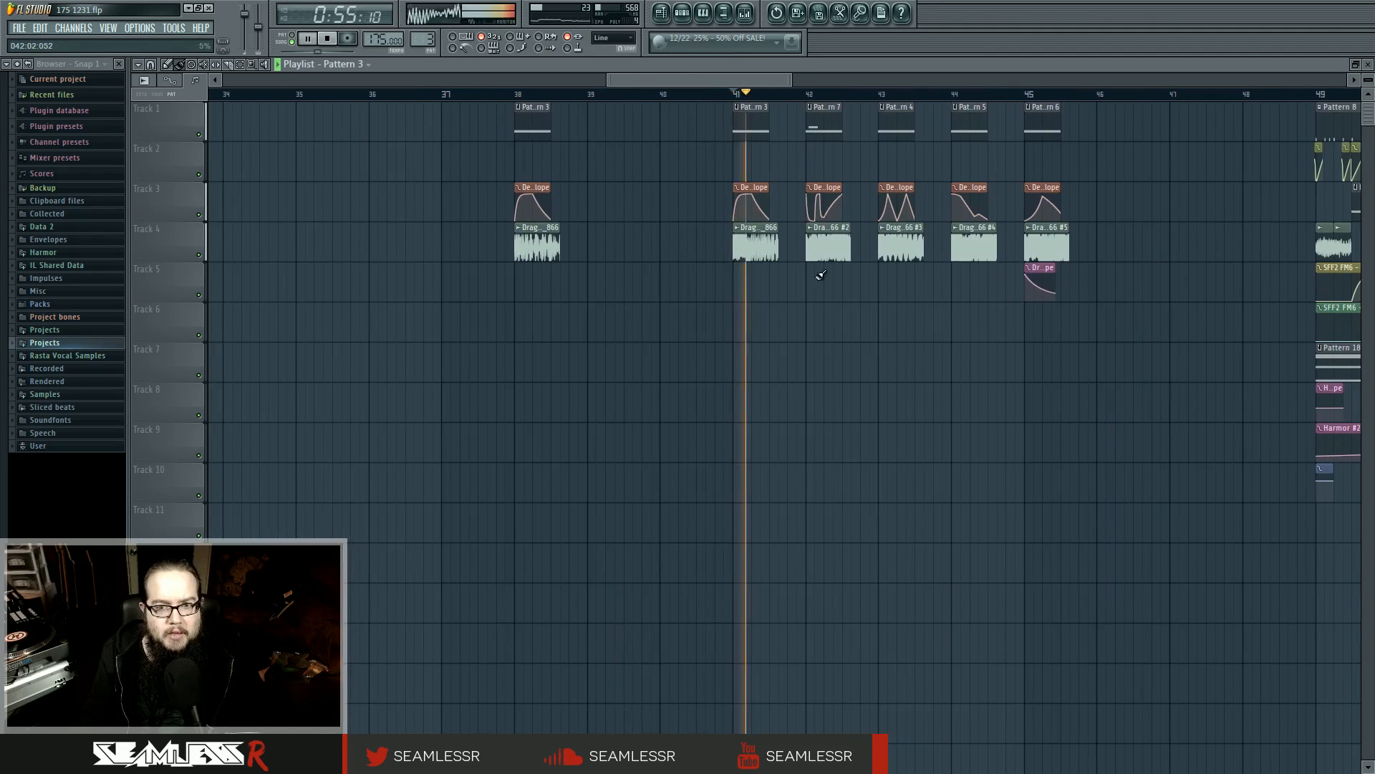
{"action": "scroll", "coordinate": [779, 222], "scroll_direction": "up", "scroll_amount": 3}
{"action": "key", "text": "space"}
{"action": "double_click", "coordinate": [723, 133]}
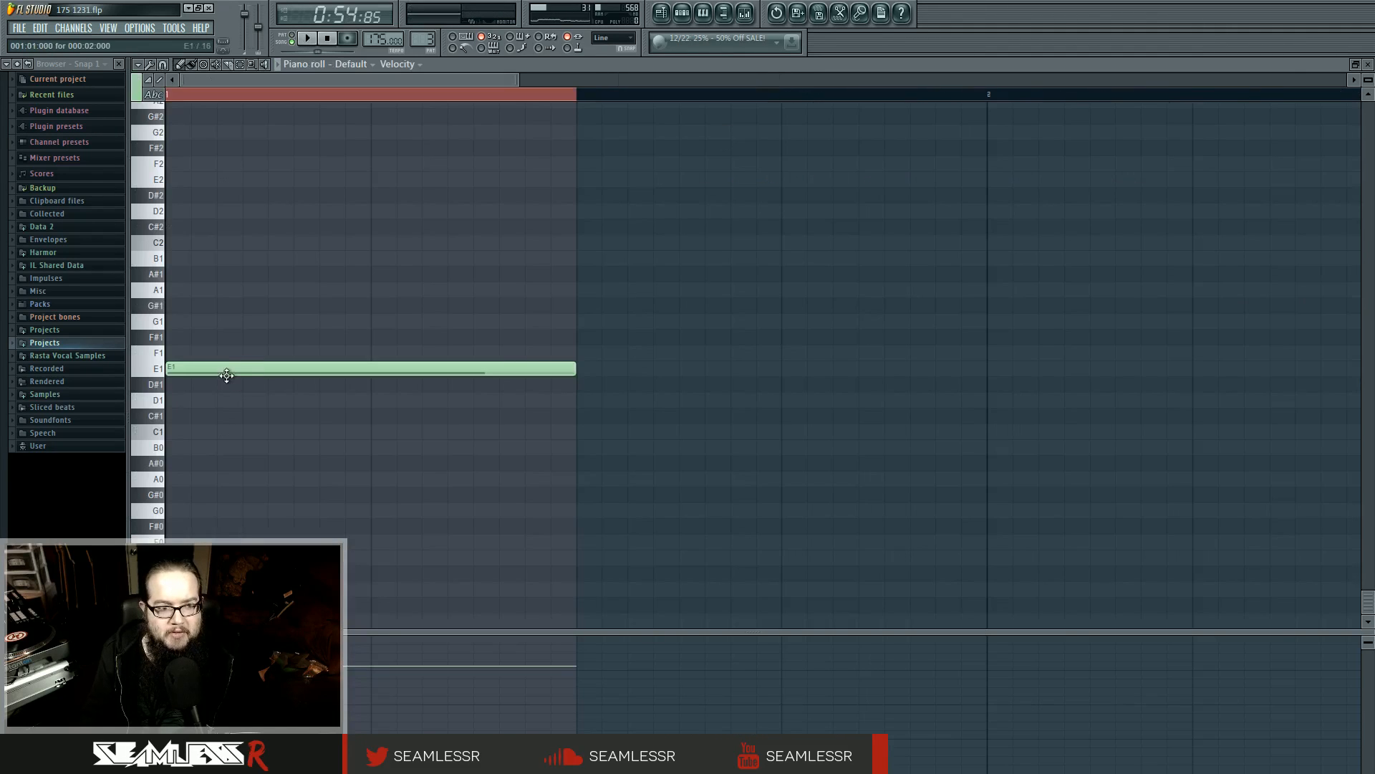
{"action": "mouse_move", "coordinate": [226, 375]}
{"action": "left_mouse_down"}
{"action": "mouse_move", "coordinate": [227, 236]}
{"action": "mouse_move", "coordinate": [226, 492]}
{"action": "mouse_move", "coordinate": [237, 408]}
{"action": "mouse_move", "coordinate": [217, 214]}
{"action": "mouse_move", "coordinate": [206, 292]}
{"action": "mouse_move", "coordinate": [224, 270]}
{"action": "mouse_move", "coordinate": [239, 316]}
{"action": "mouse_move", "coordinate": [239, 272]}
{"action": "mouse_move", "coordinate": [227, 369]}
{"action": "left_mouse_up"}
{"action": "key", "text": "space"}
Play the bass clip at bar 42 from the playlist, and examine Pattern 7's notes in the piano roll with all notes selected
{"action": "key", "text": "space"}
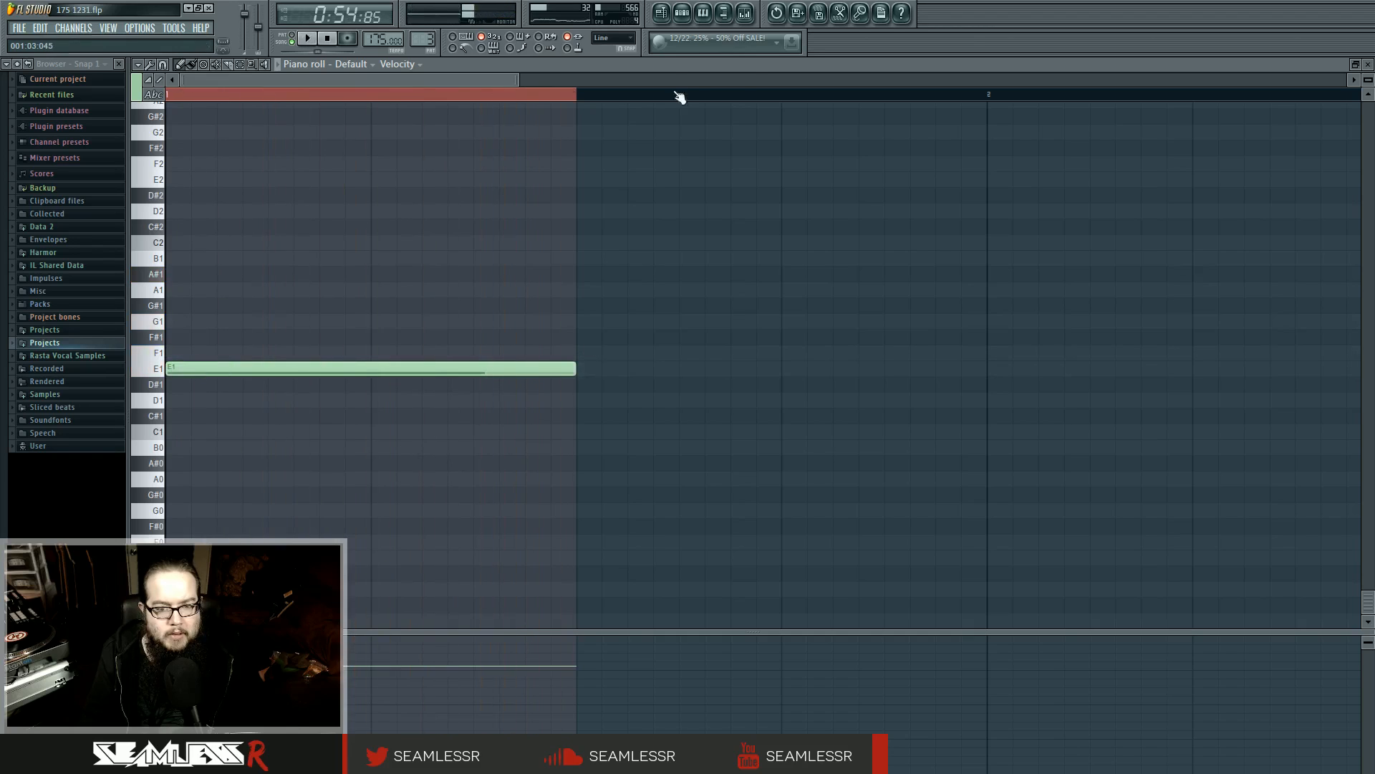
{"action": "key", "text": "F5"}
{"action": "key", "text": "space"}
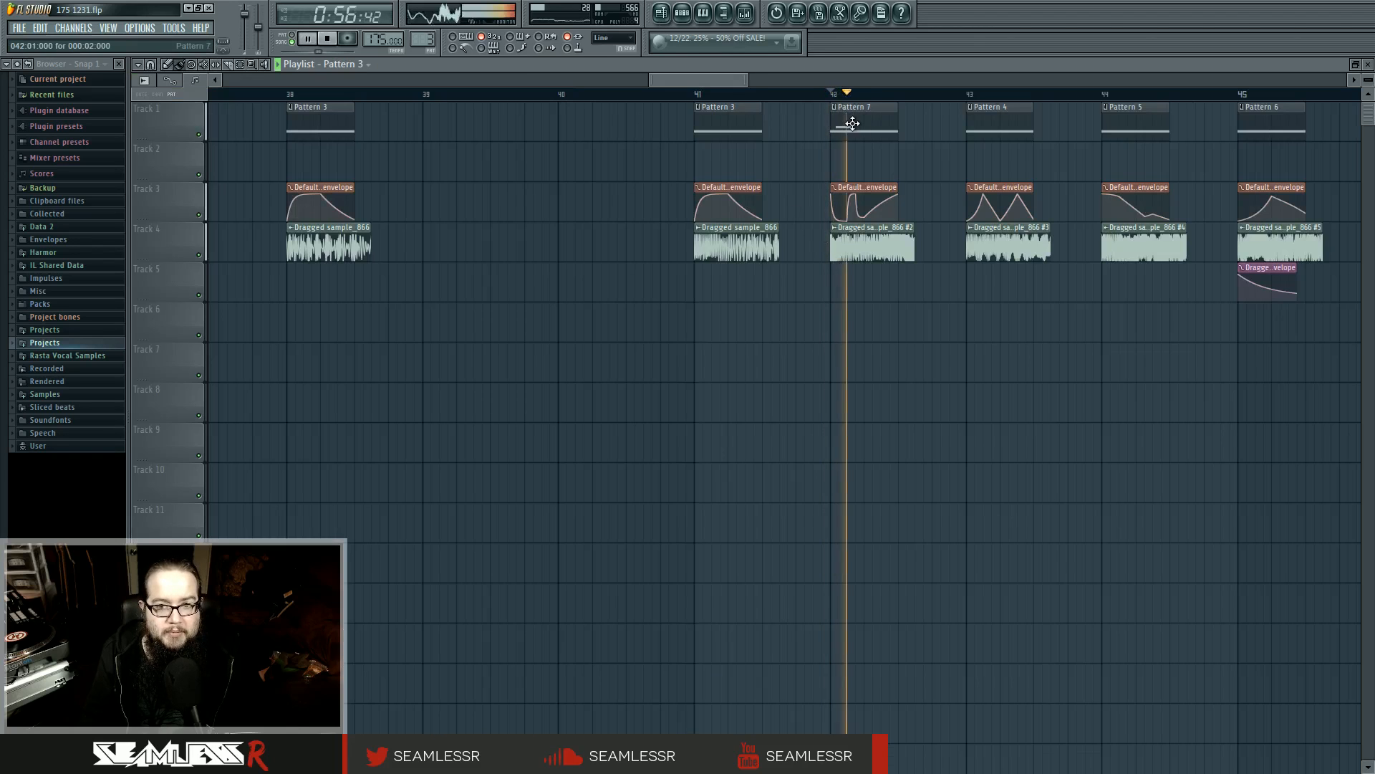
{"action": "double_click", "coordinate": [851, 123]}
{"action": "key", "text": "space"}
{"action": "left_click_drag", "start_coordinate": [220, 320], "coordinate": [196, 366]}
{"action": "right_click", "coordinate": [279, 401]}
{"action": "key", "text": "ctrl+a"}
{"action": "key", "text": "space"}
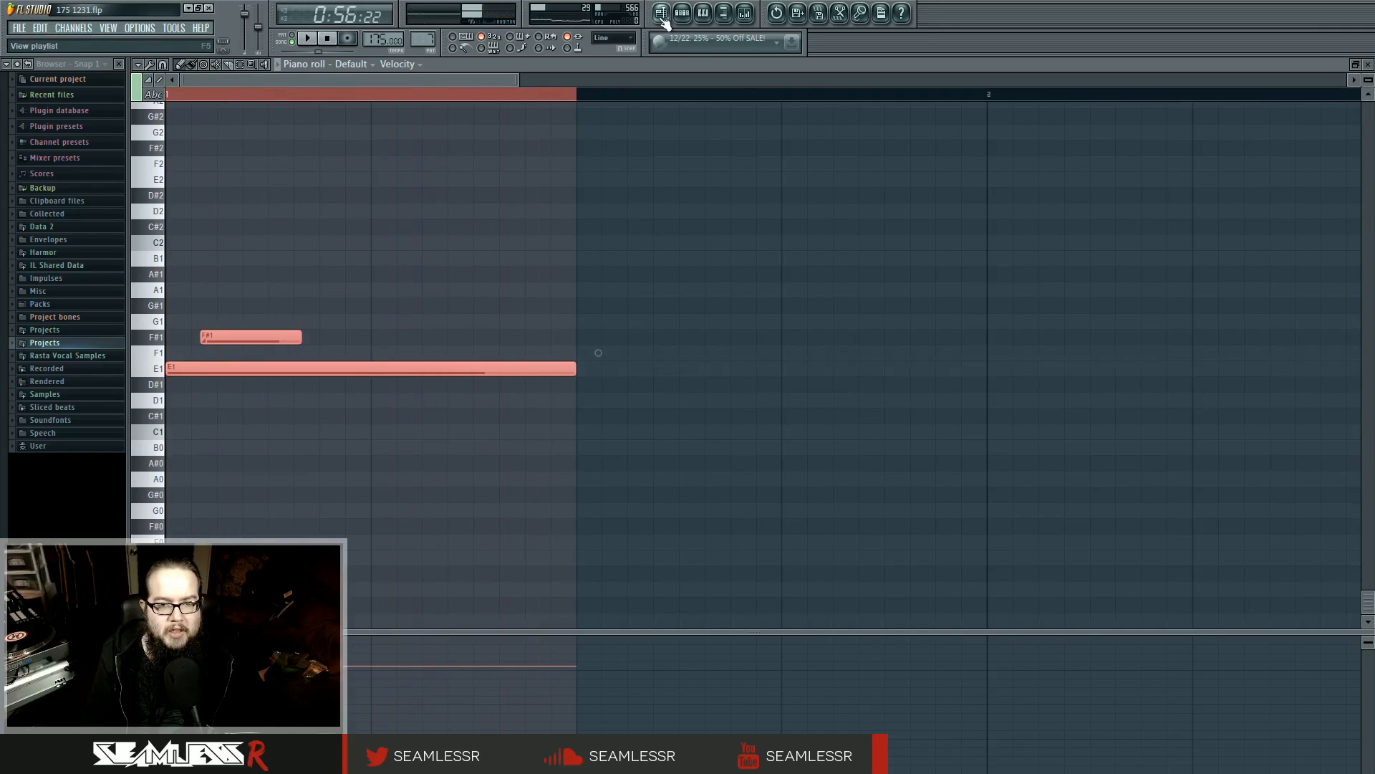
Return to the playlist and place the playhead at bar 5, where Pattern 1 starts
{"action": "left_click", "coordinate": [663, 19]}
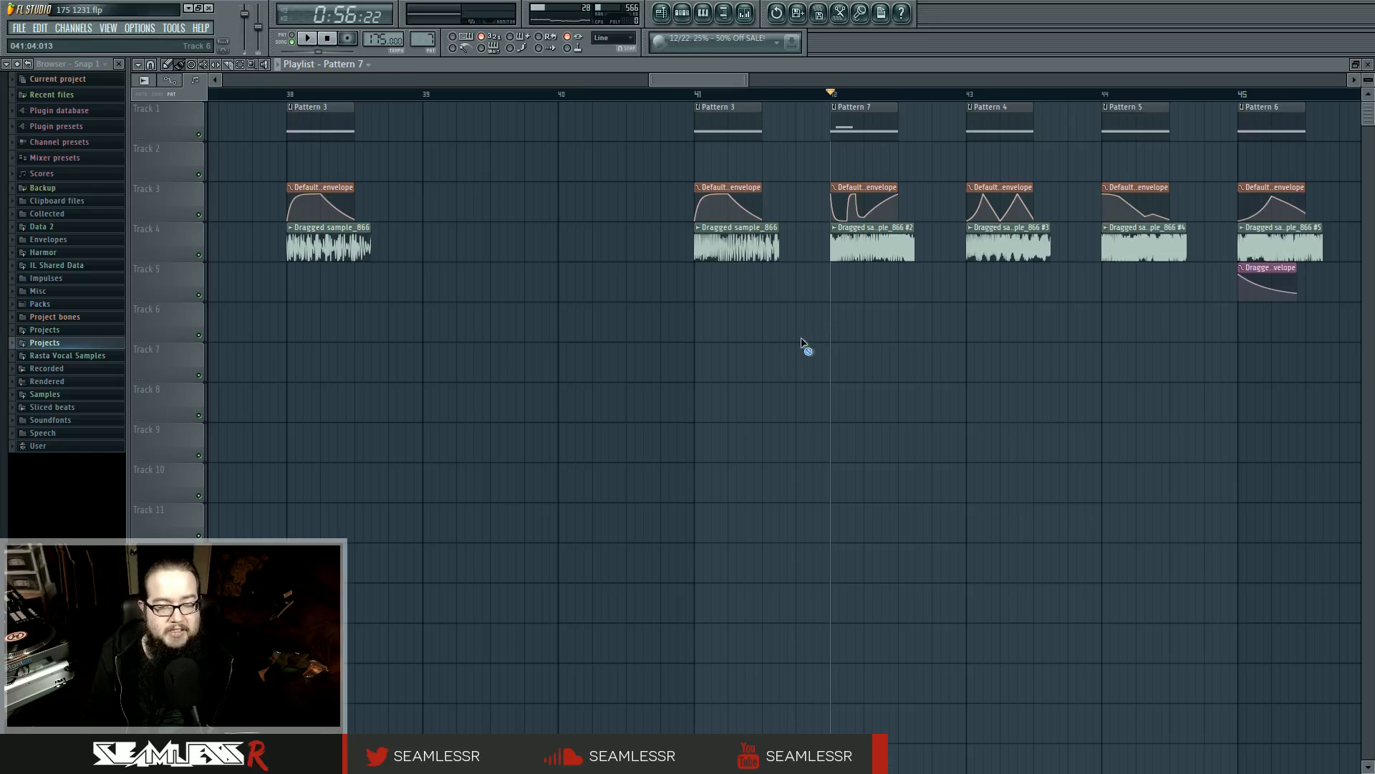
{"action": "scroll", "coordinate": [788, 344], "scroll_direction": "down", "scroll_amount": 4}
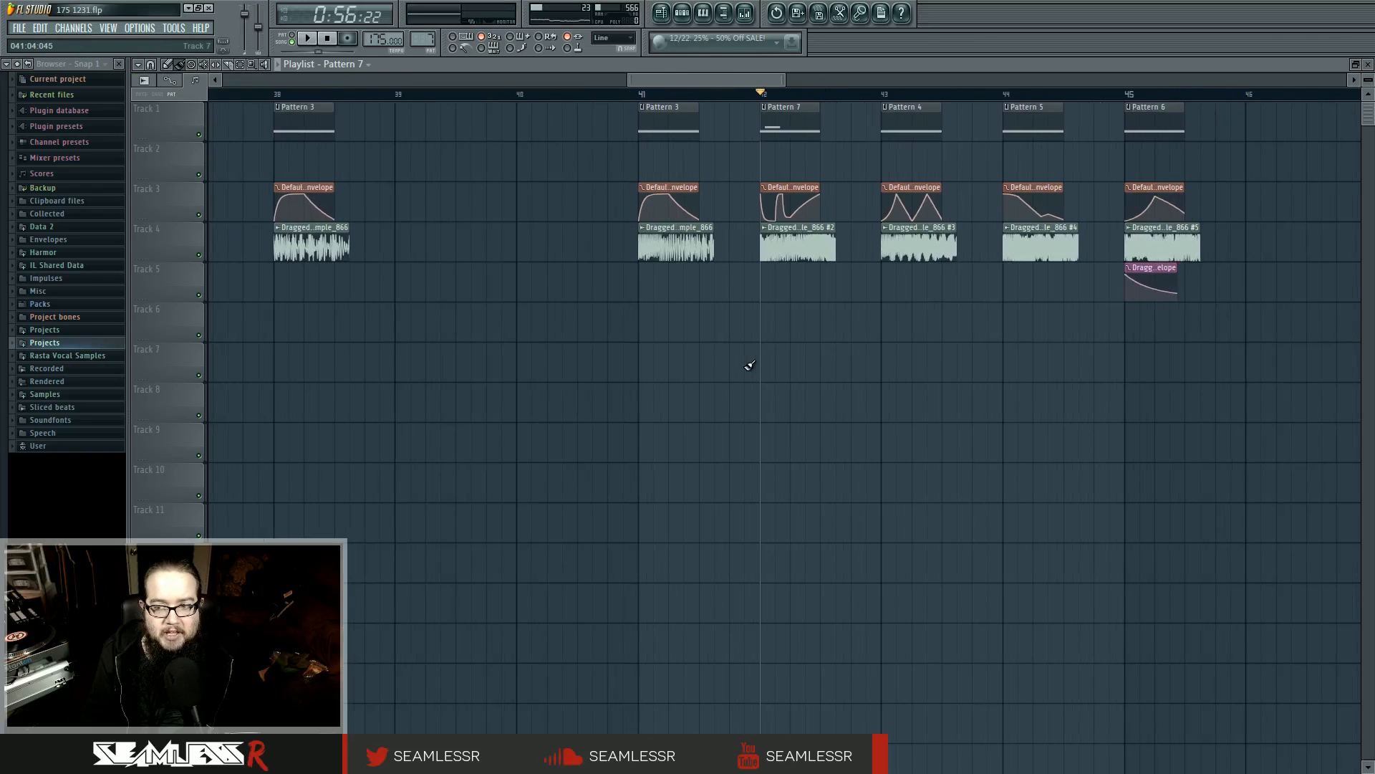
{"action": "scroll", "coordinate": [749, 364], "scroll_direction": "down", "scroll_amount": 1}
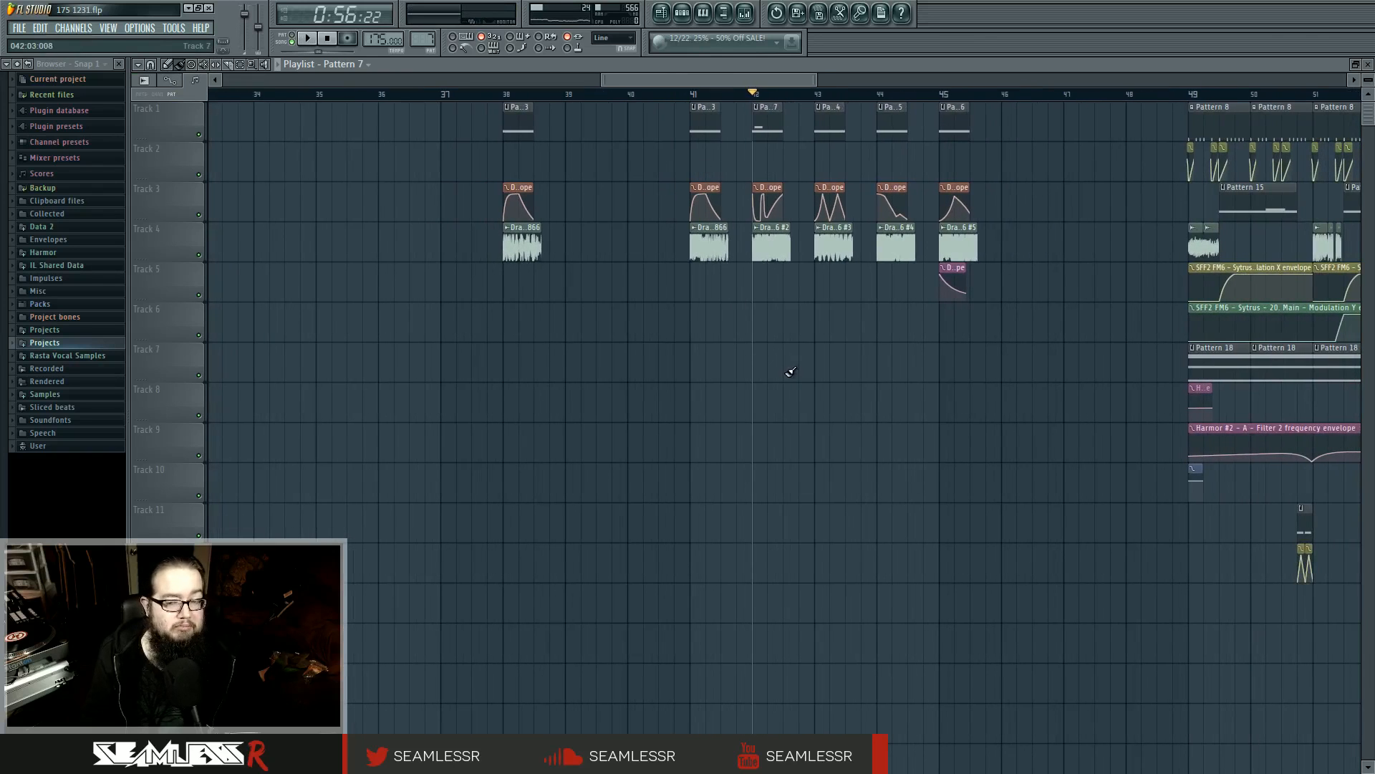
{"action": "left_click_drag", "start_coordinate": [681, 387], "coordinate": [1011, 408]}
{"action": "scroll", "coordinate": [1003, 413], "scroll_direction": "down", "scroll_amount": 7}
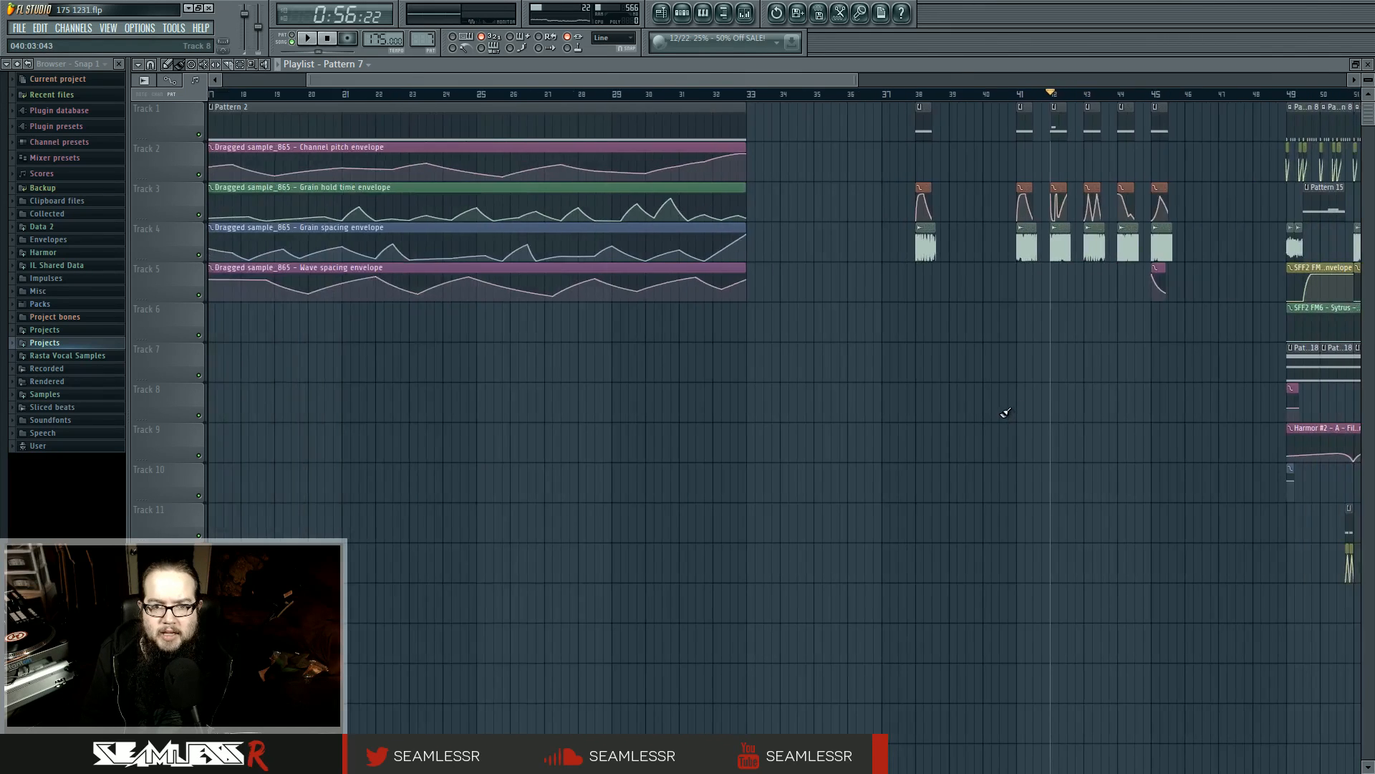
{"action": "left_click_drag", "start_coordinate": [728, 434], "coordinate": [747, 437]}
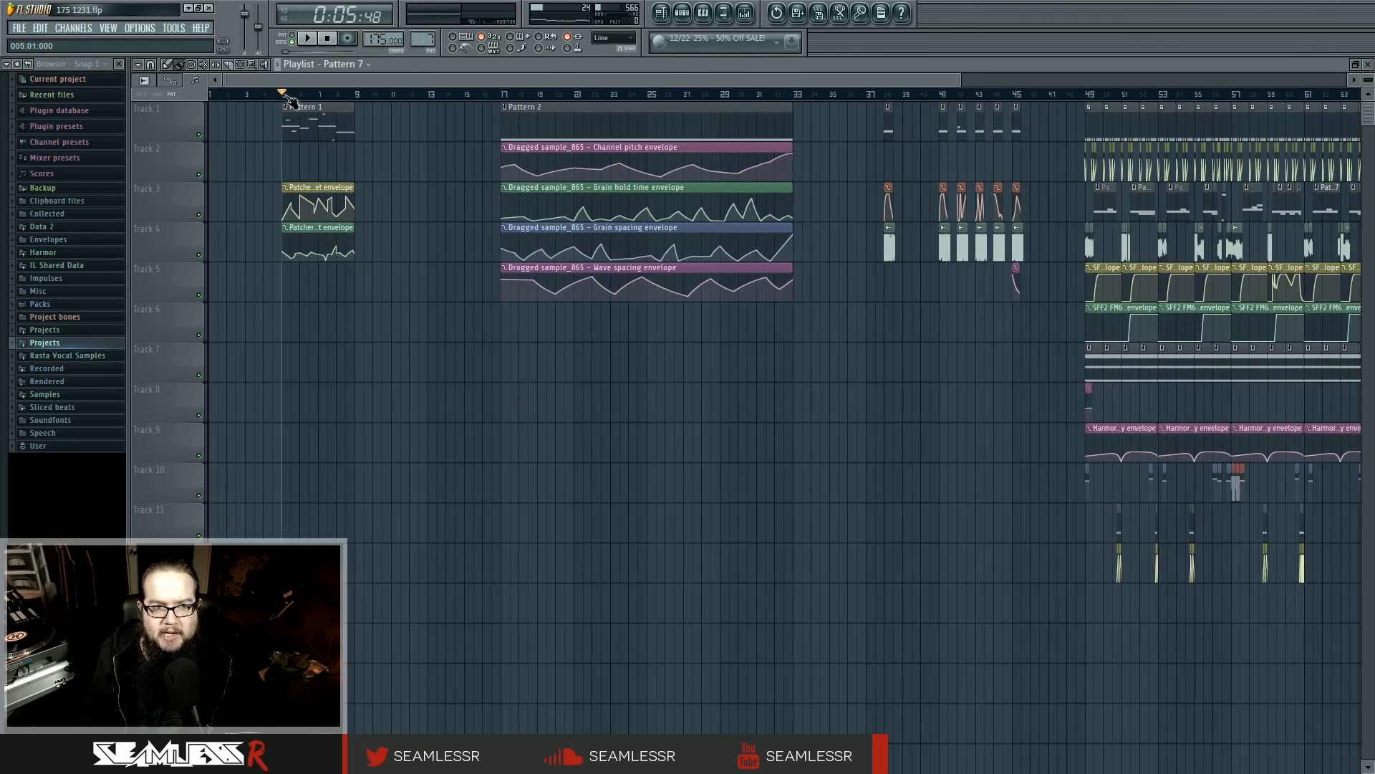
Play Pattern 1 from bar 5 and open the Patcher channel to examine its module map
{"action": "key", "text": "space"}
{"action": "key", "text": "F6"}
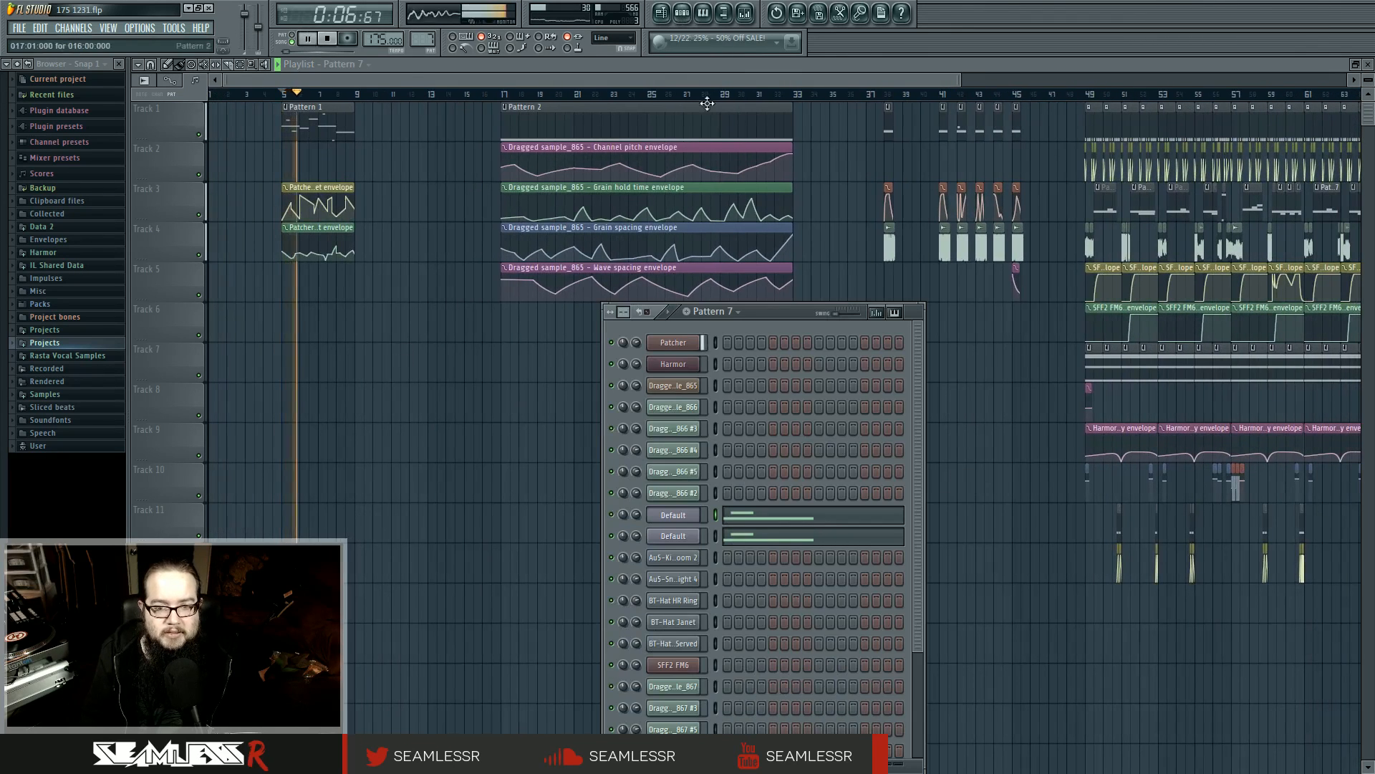
{"action": "left_click", "coordinate": [687, 344]}
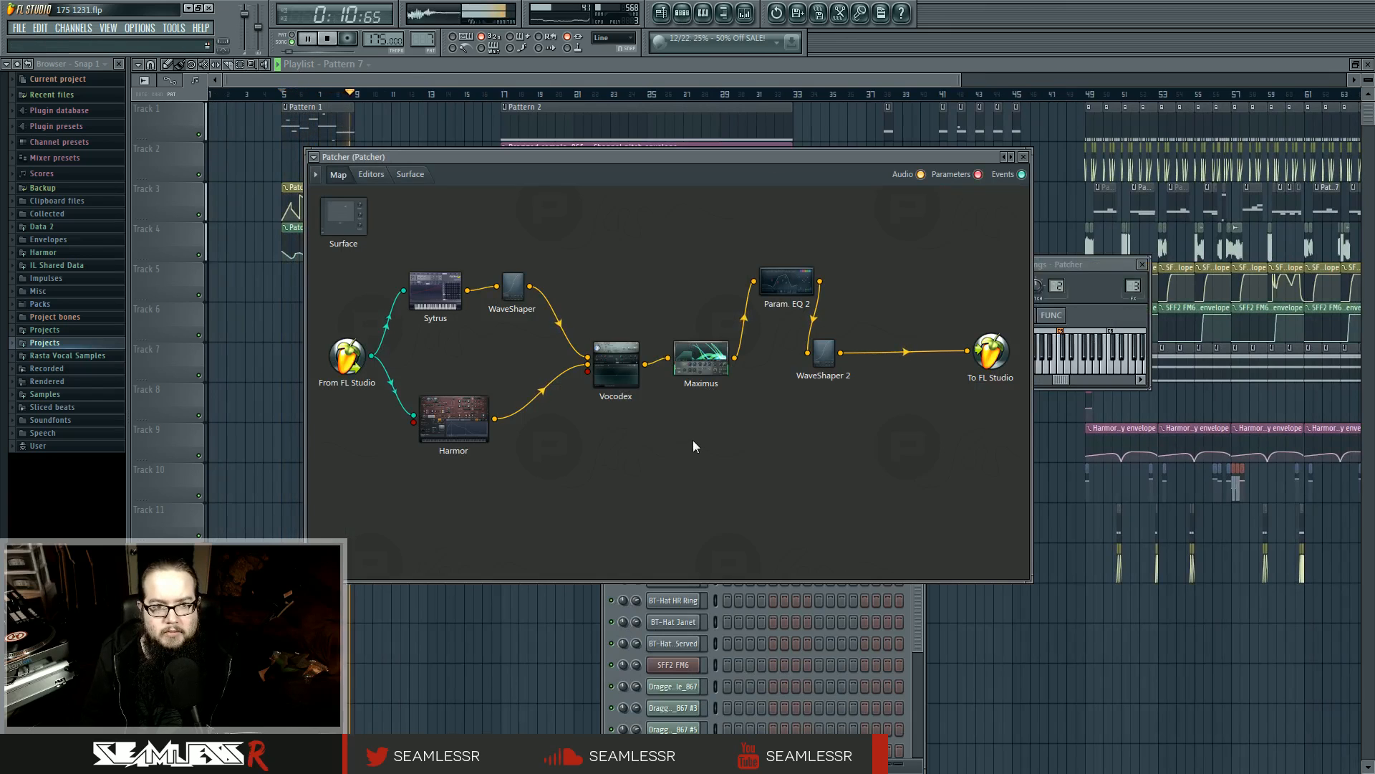
{"action": "key", "text": "space"}
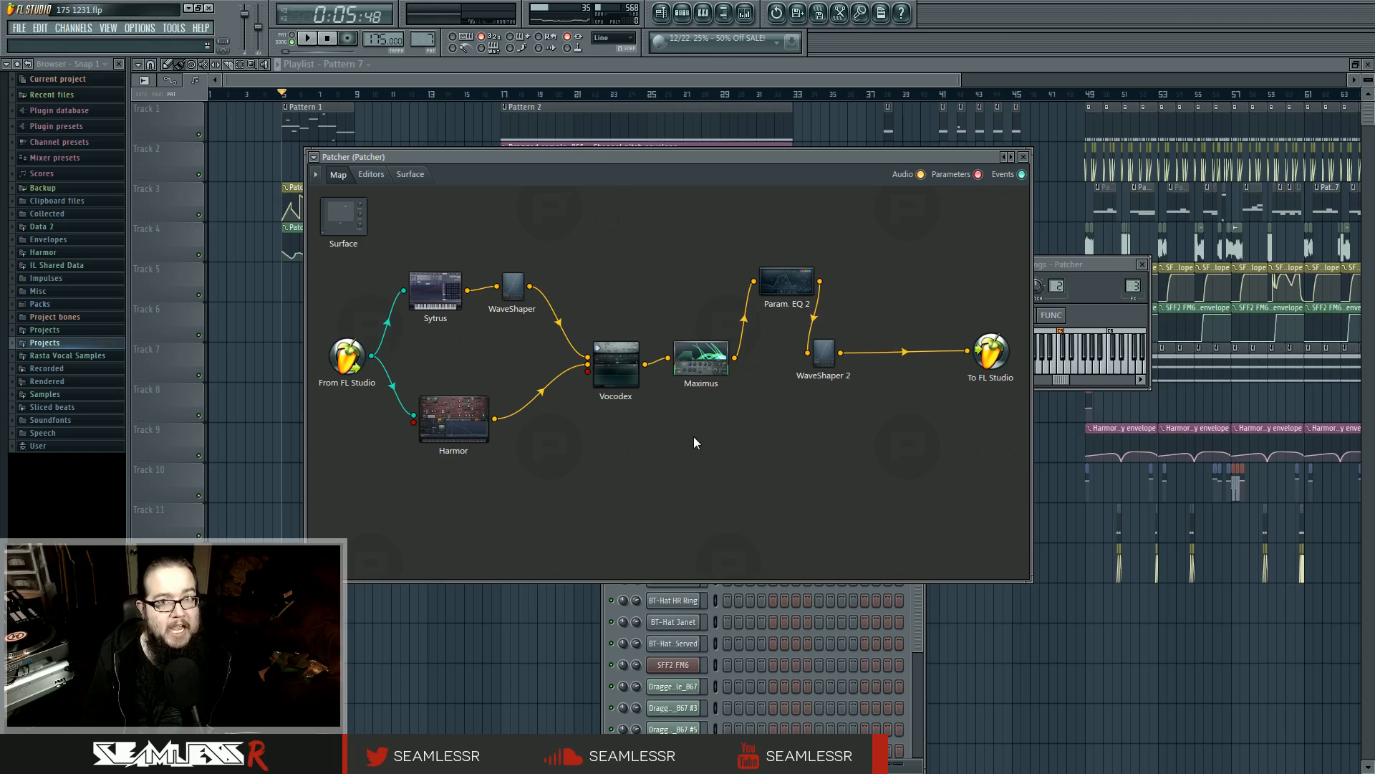
Inspect the Sytrus editor inside Patcher, return to the map and nudge the Harmor module slightly upward
{"action": "double_click", "coordinate": [430, 290]}
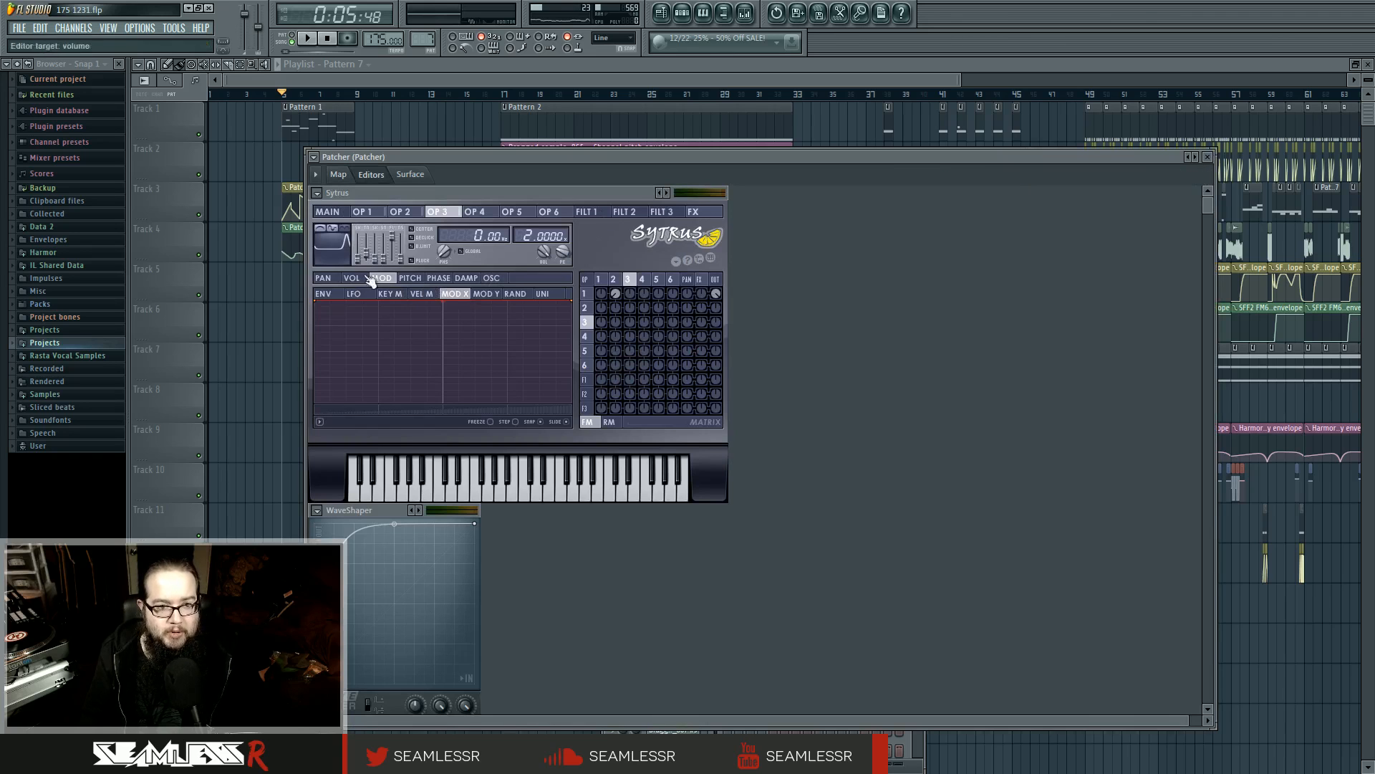
{"action": "left_click", "coordinate": [337, 176]}
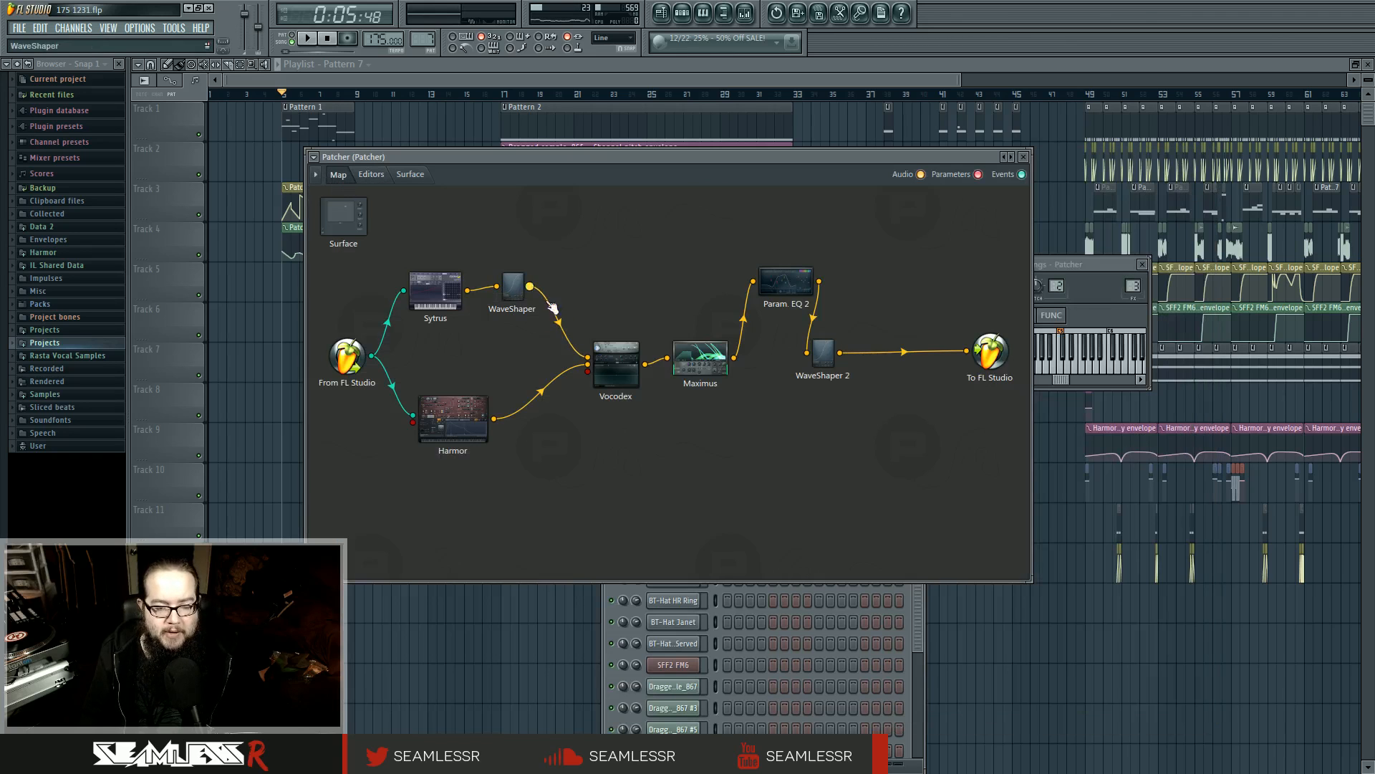
{"action": "left_click_drag", "start_coordinate": [453, 419], "coordinate": [457, 407]}
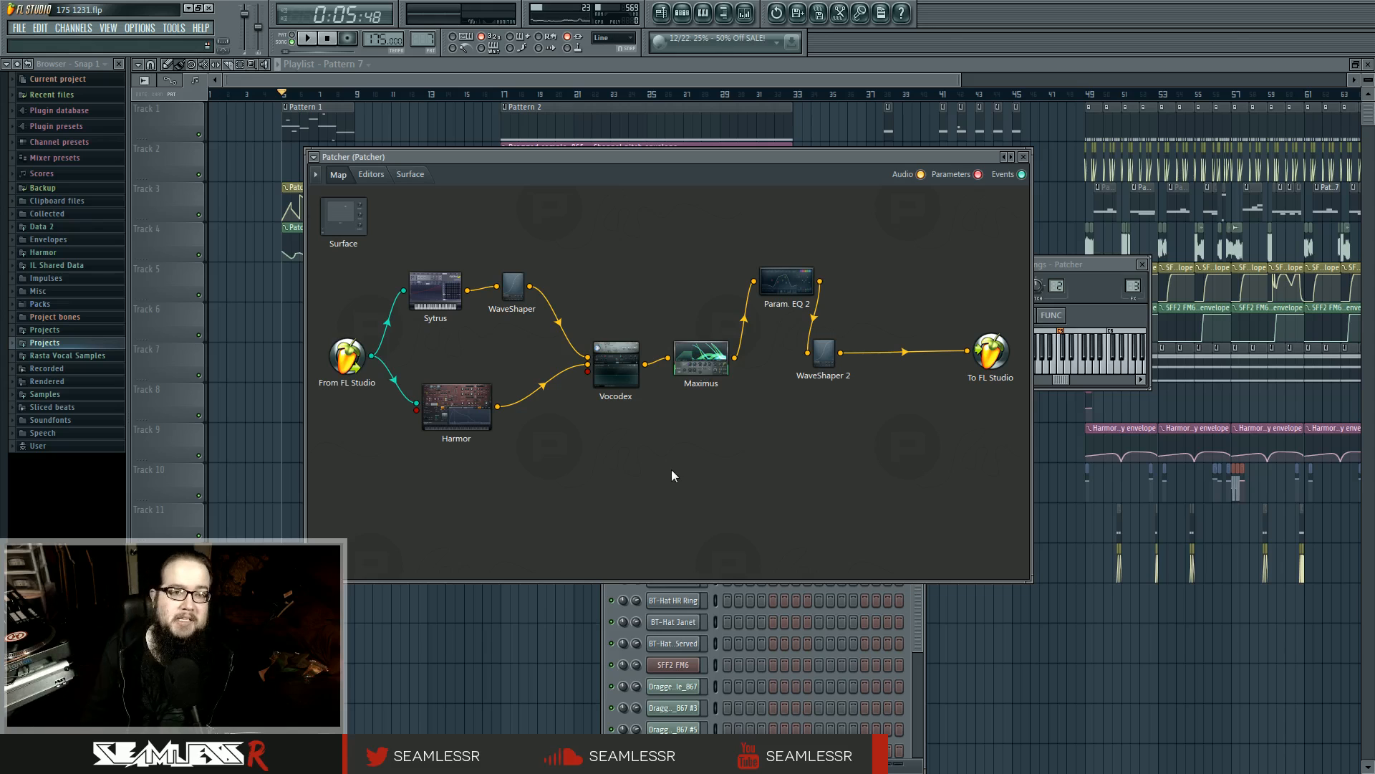
Return to the playlist and play the Pattern 2 section from bar 17
{"action": "left_click", "coordinate": [296, 332]}
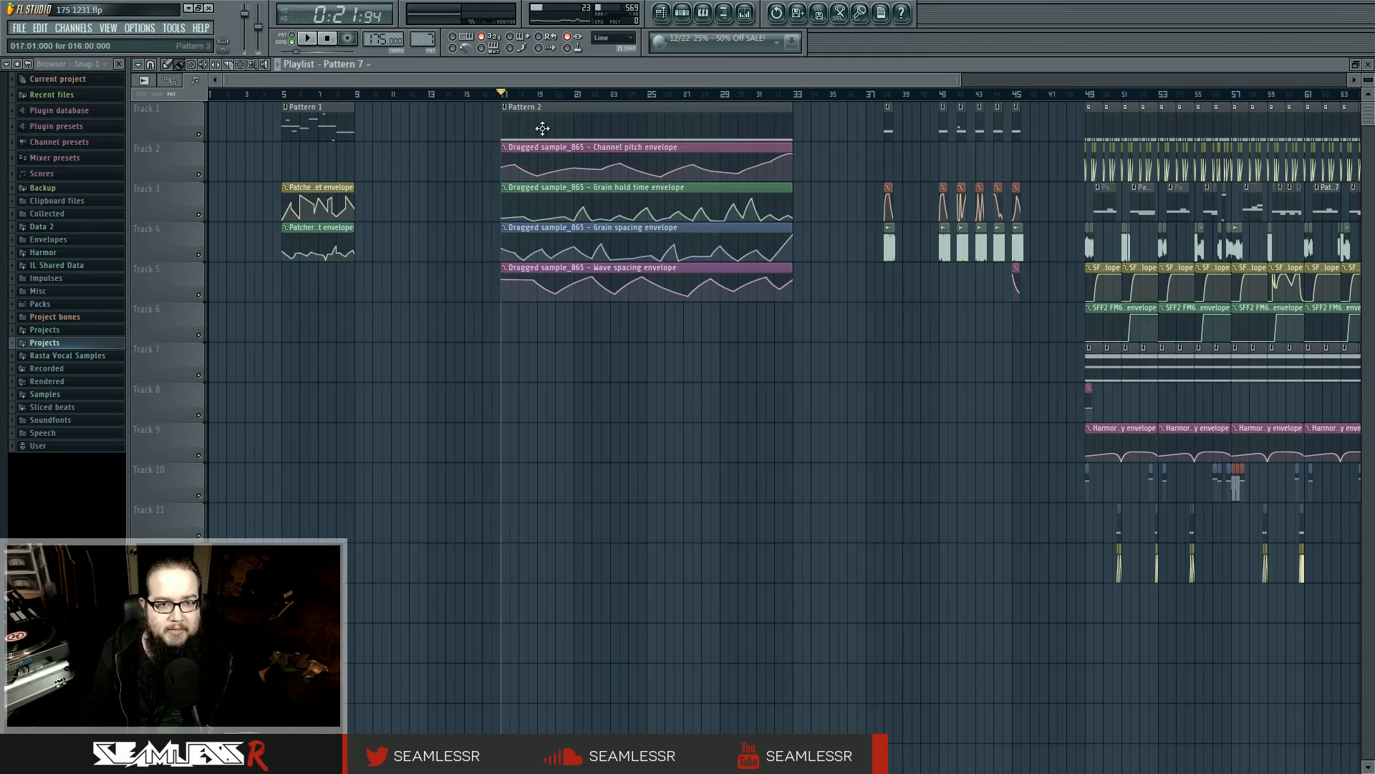
{"action": "key", "text": "space"}
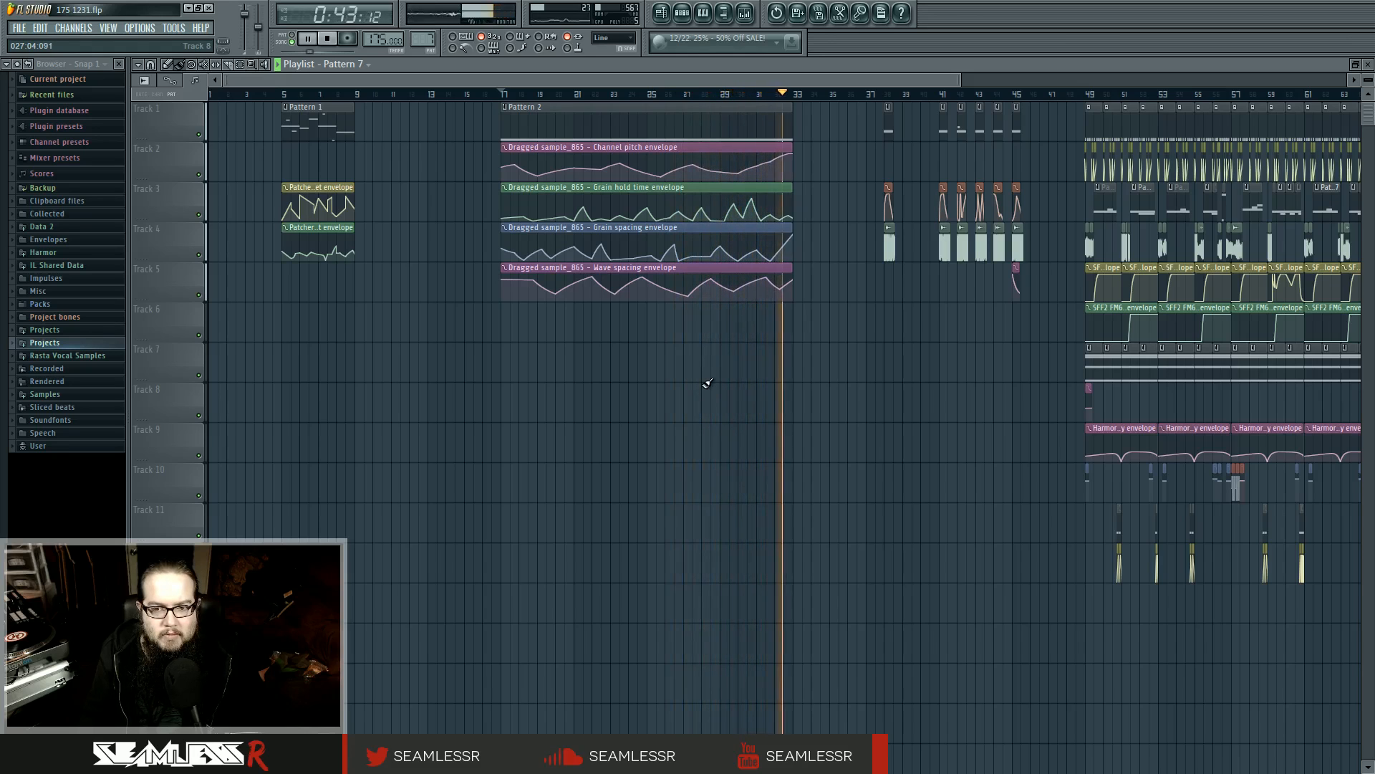
{"action": "key", "text": "space"}
Open the Fruity Granulizer settings of the Dragged sample_865 channel and set its pitch knob range to 48 semitones
{"action": "left_click", "coordinate": [684, 19]}
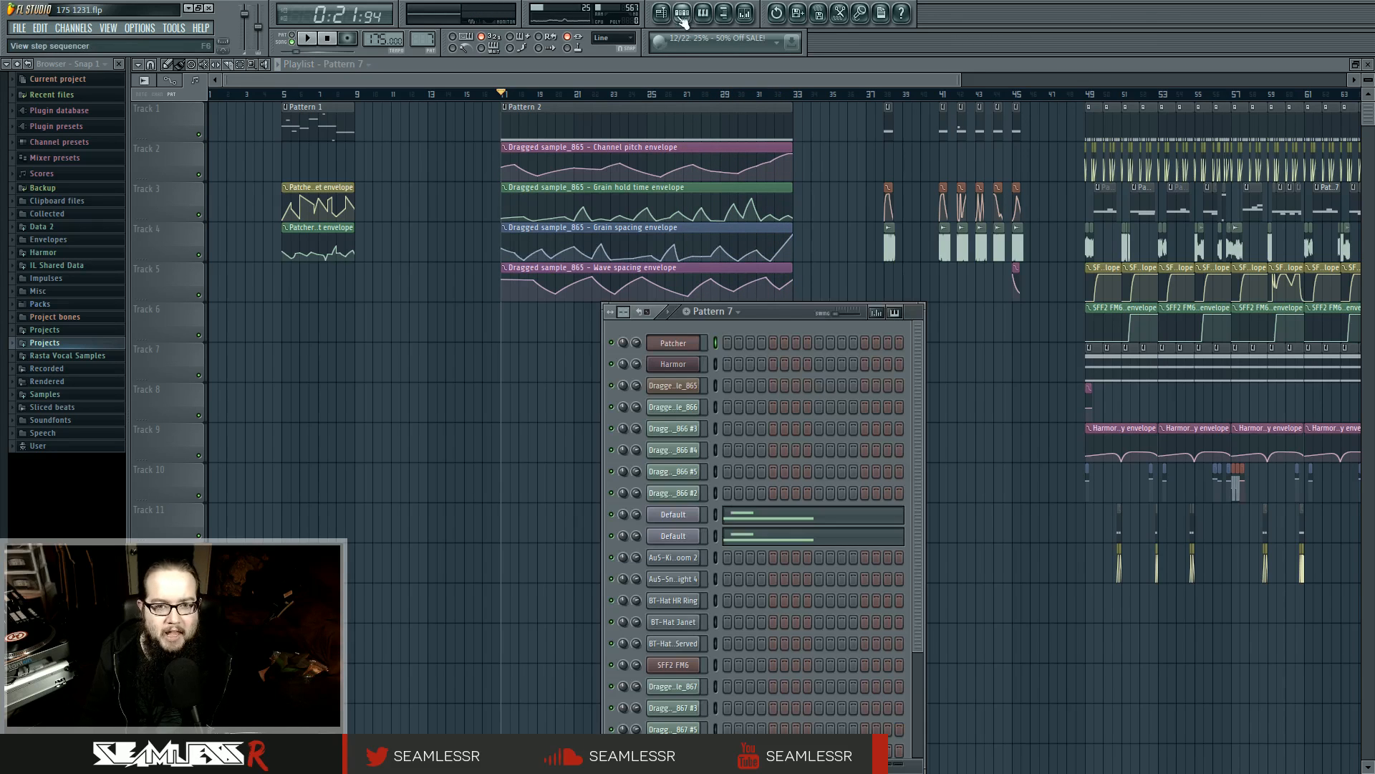
{"action": "left_click", "coordinate": [682, 390]}
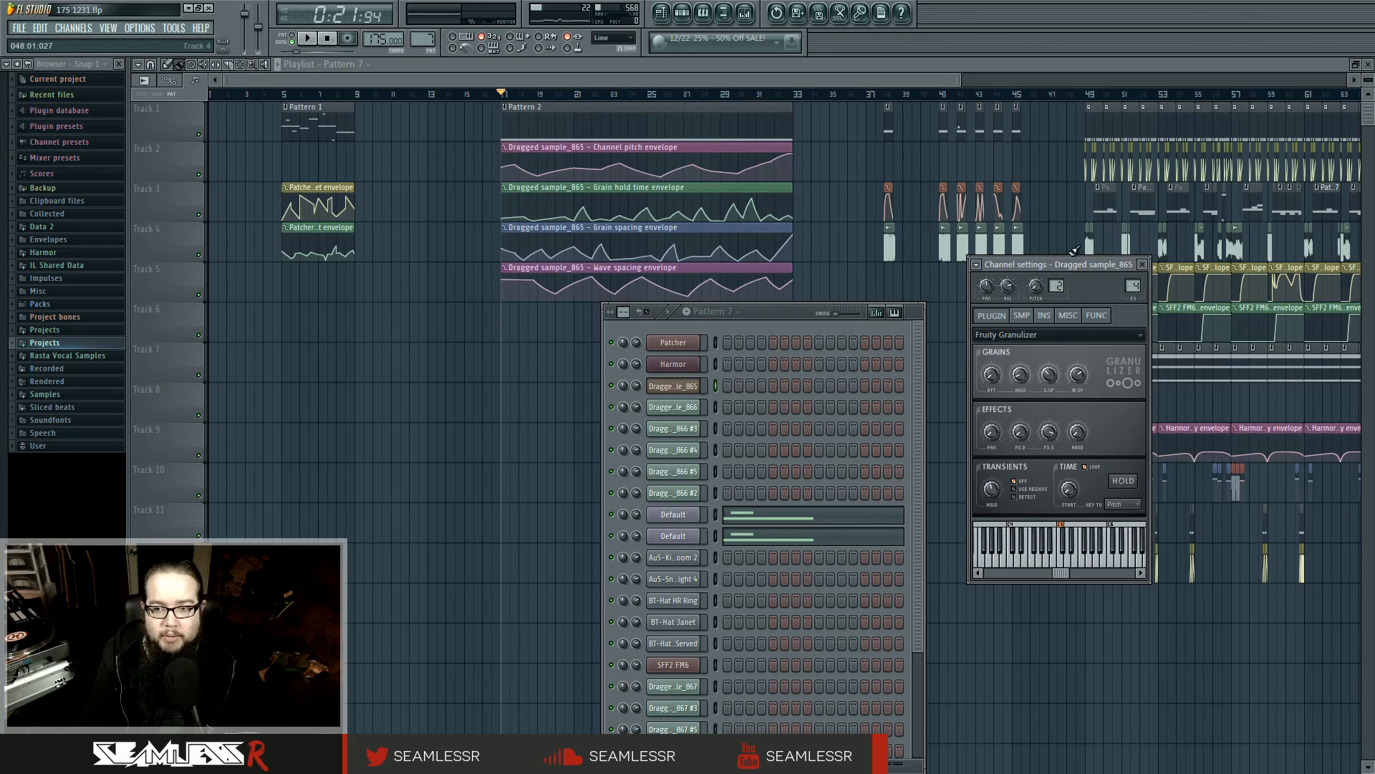
{"action": "left_click_drag", "start_coordinate": [1068, 270], "coordinate": [1053, 261]}
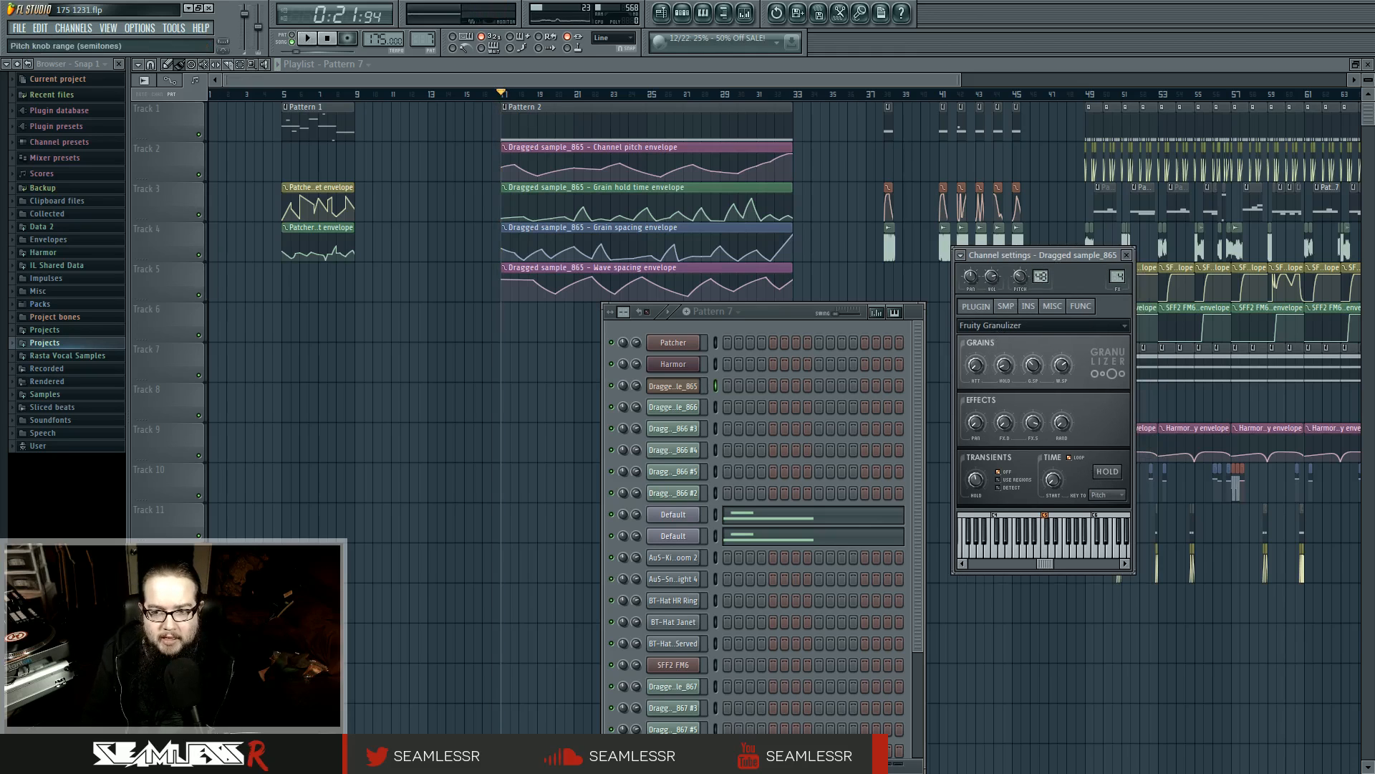
{"action": "key", "text": "space"}
{"action": "key", "text": "space"}
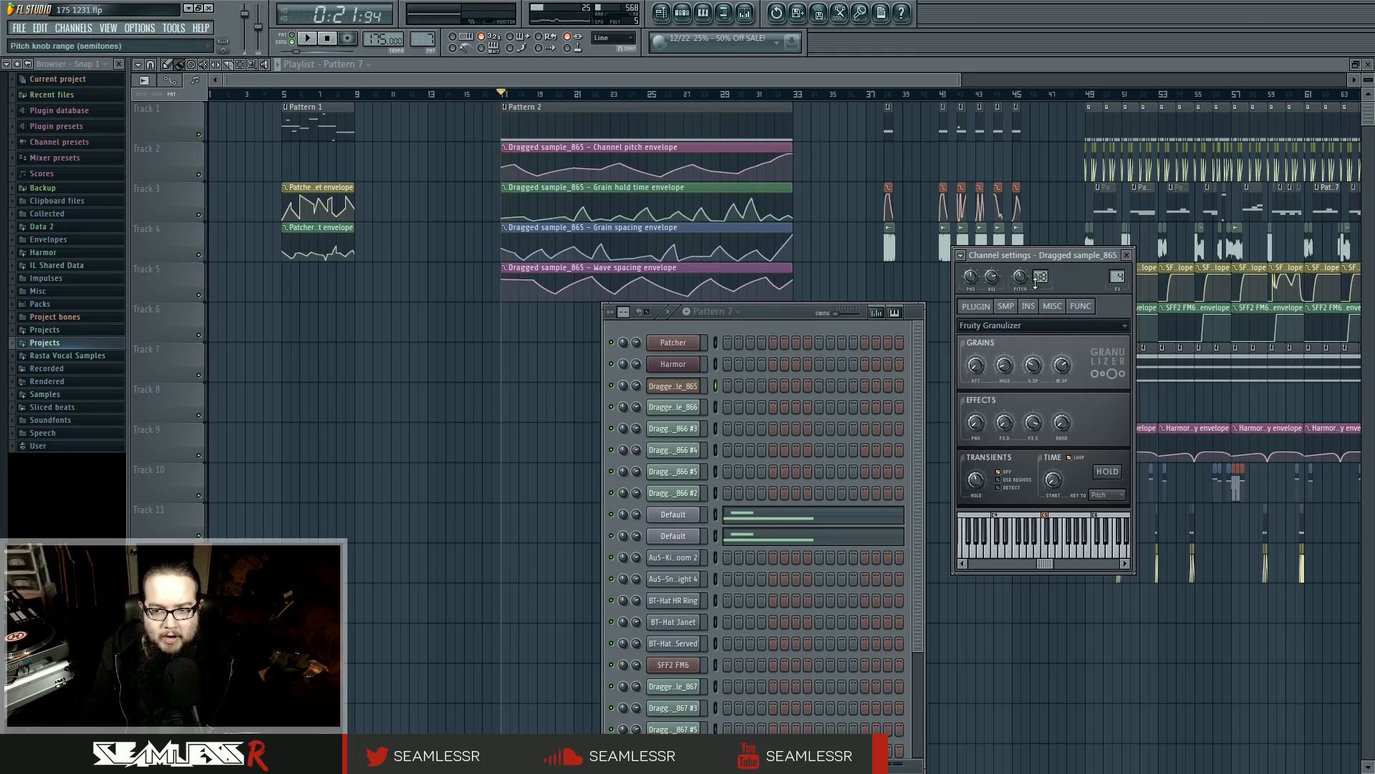
{"action": "left_click_drag", "start_coordinate": [1041, 277], "coordinate": [1041, 289]}
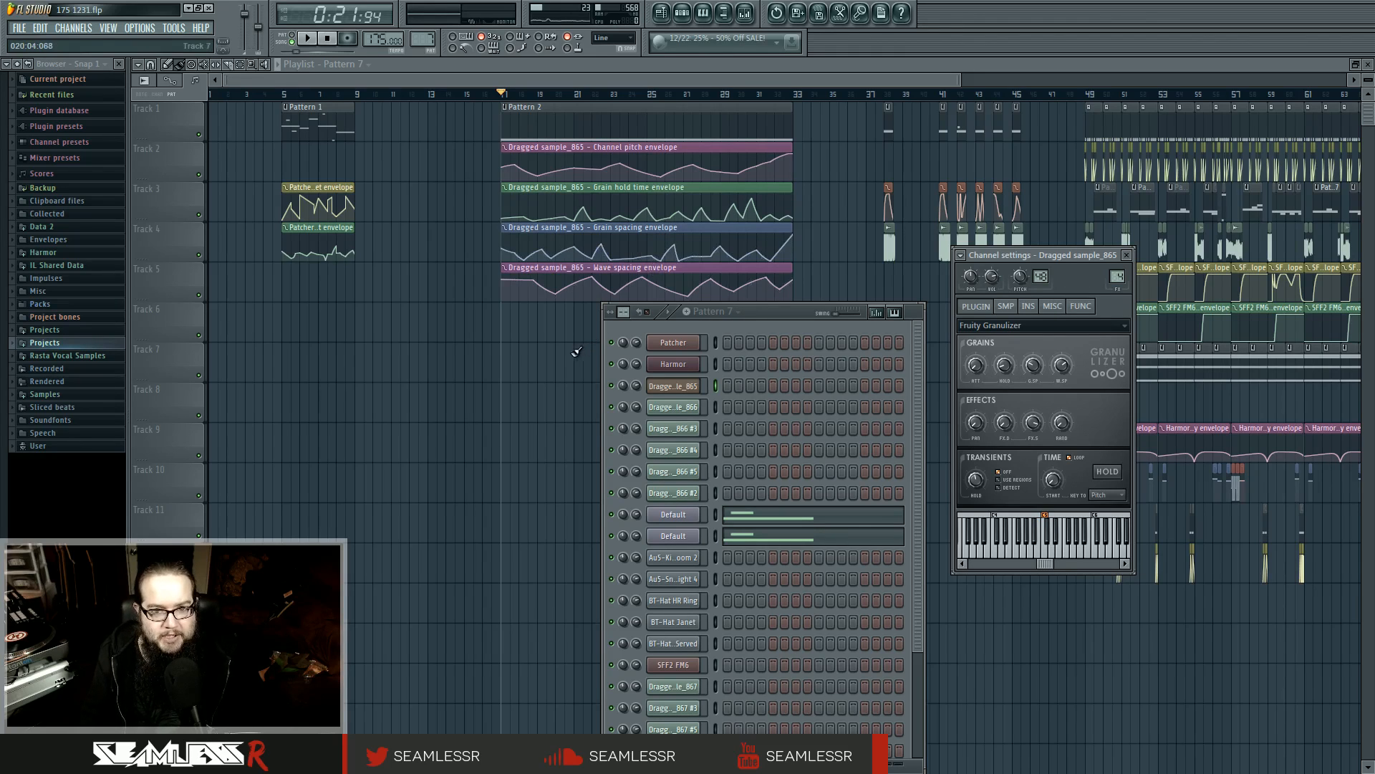
Move the Channel pitch envelope clip below the other Dragged sample_865 envelopes, and shift all four up to Tracks 2 to 5
{"action": "key", "text": "F12"}
{"action": "left_click_drag", "start_coordinate": [595, 147], "coordinate": [596, 308]}
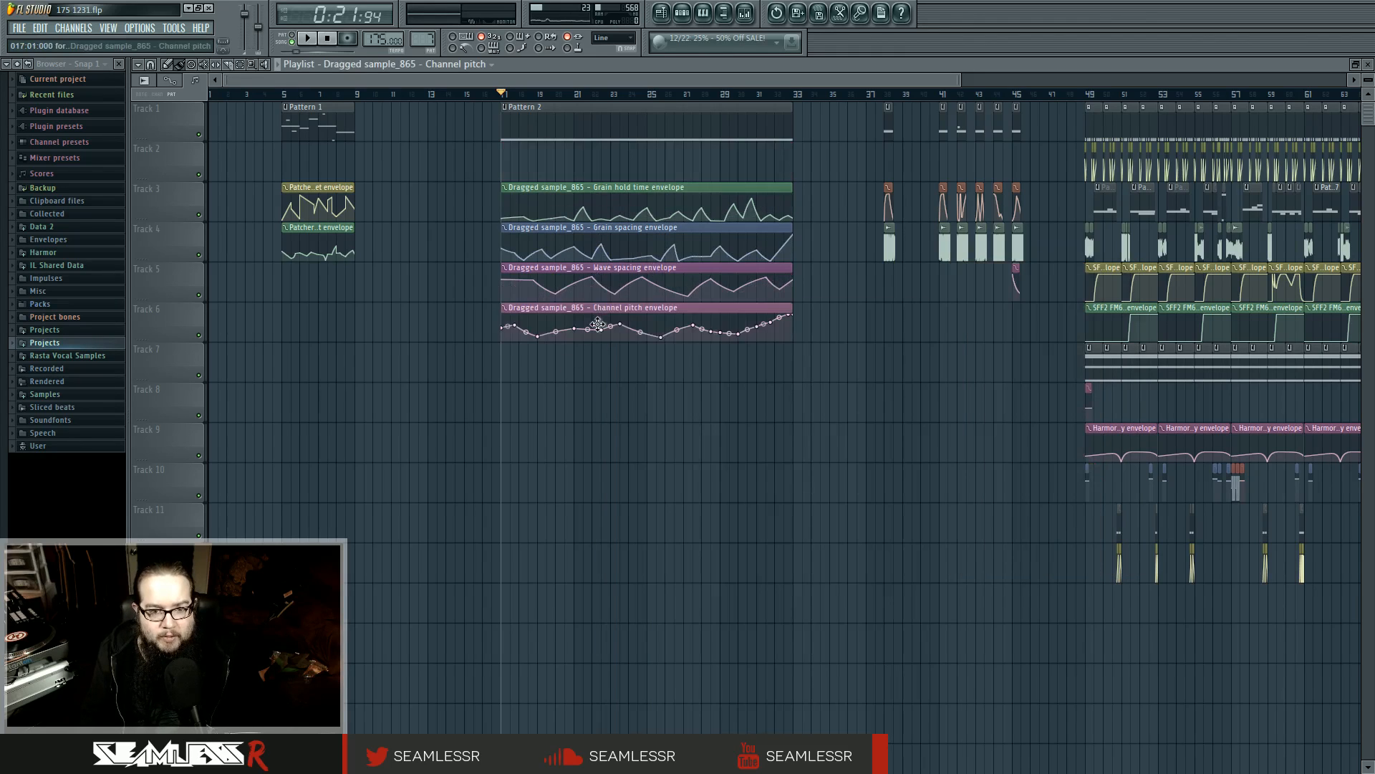
{"action": "left_click_drag", "start_coordinate": [430, 184], "coordinate": [681, 335]}
{"action": "left_click_drag", "start_coordinate": [554, 188], "coordinate": [548, 147]}
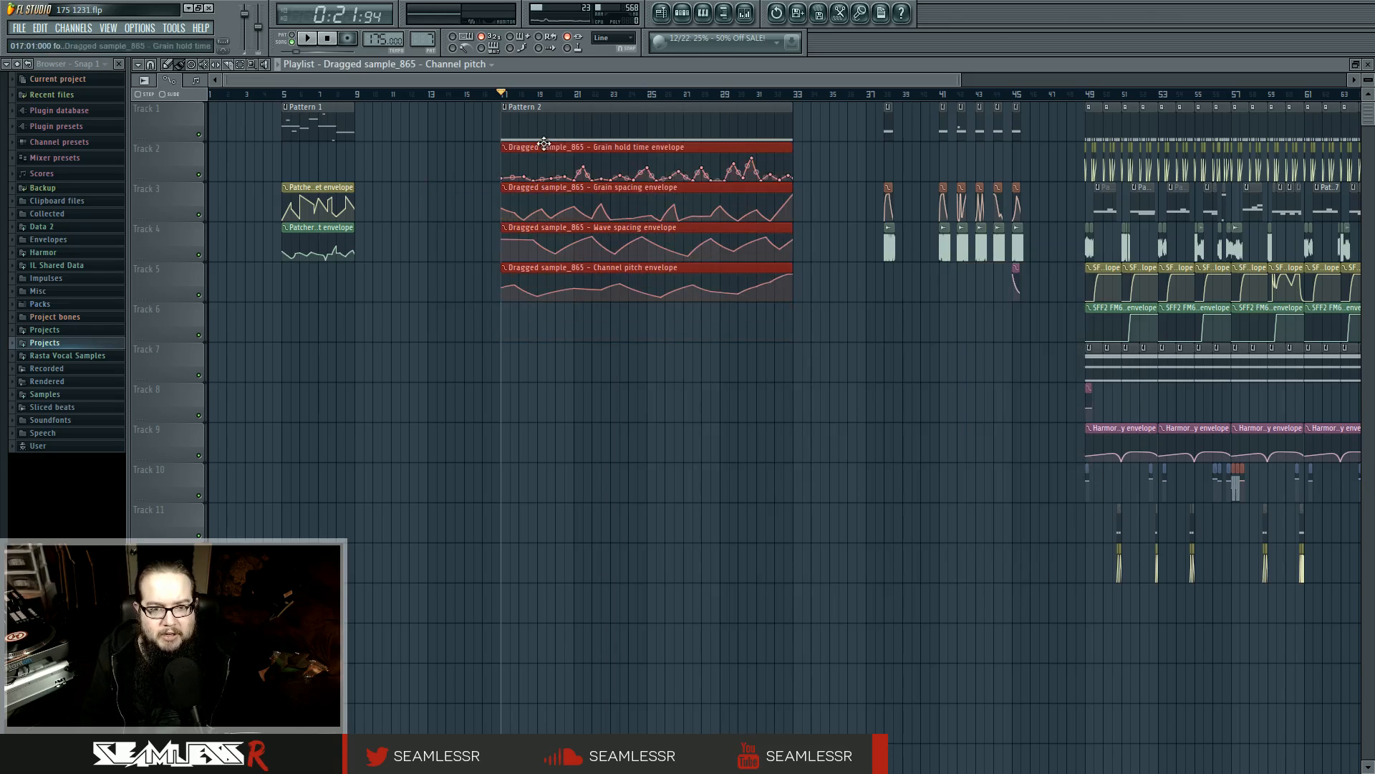
{"action": "left_click", "coordinate": [441, 178]}
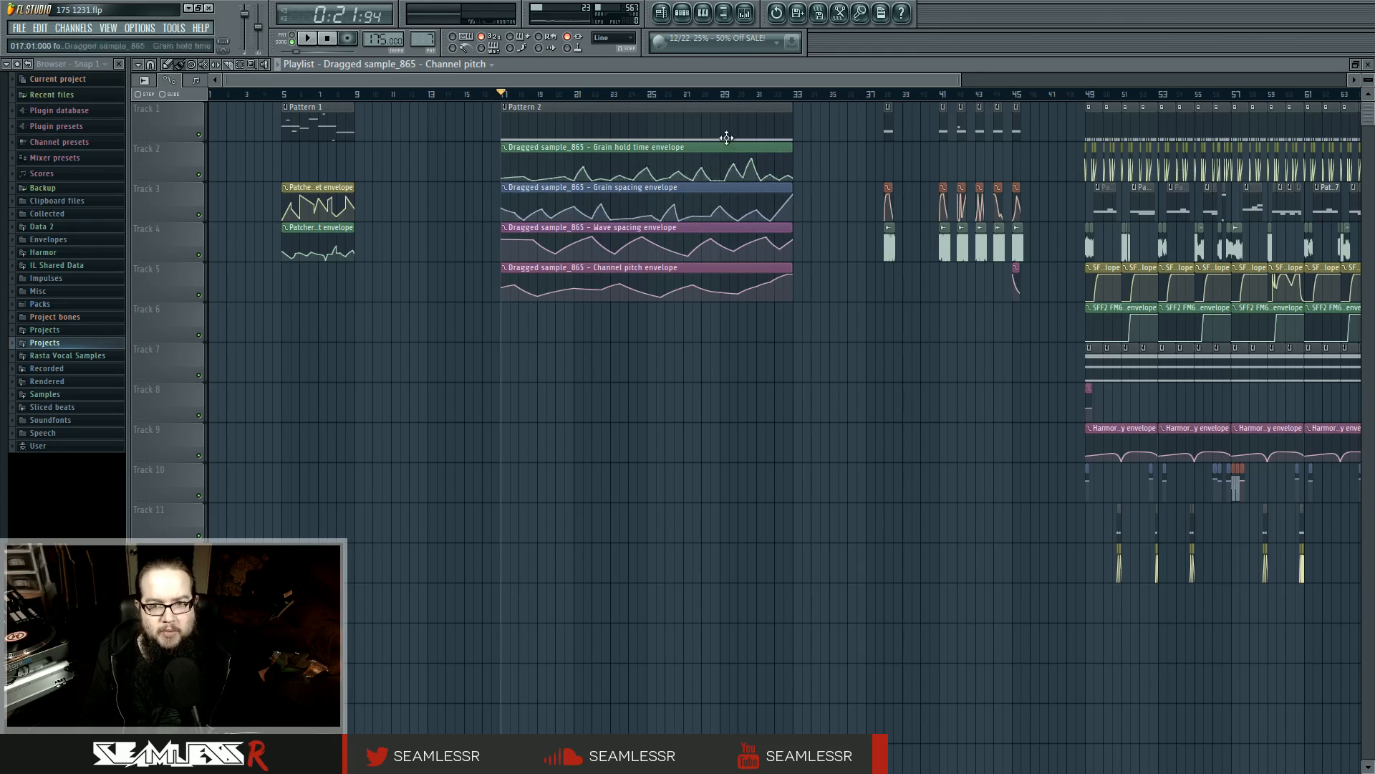
Play the end of the Pattern 2 section from about bar 30
{"action": "left_click", "coordinate": [747, 94]}
{"action": "key", "text": "space"}
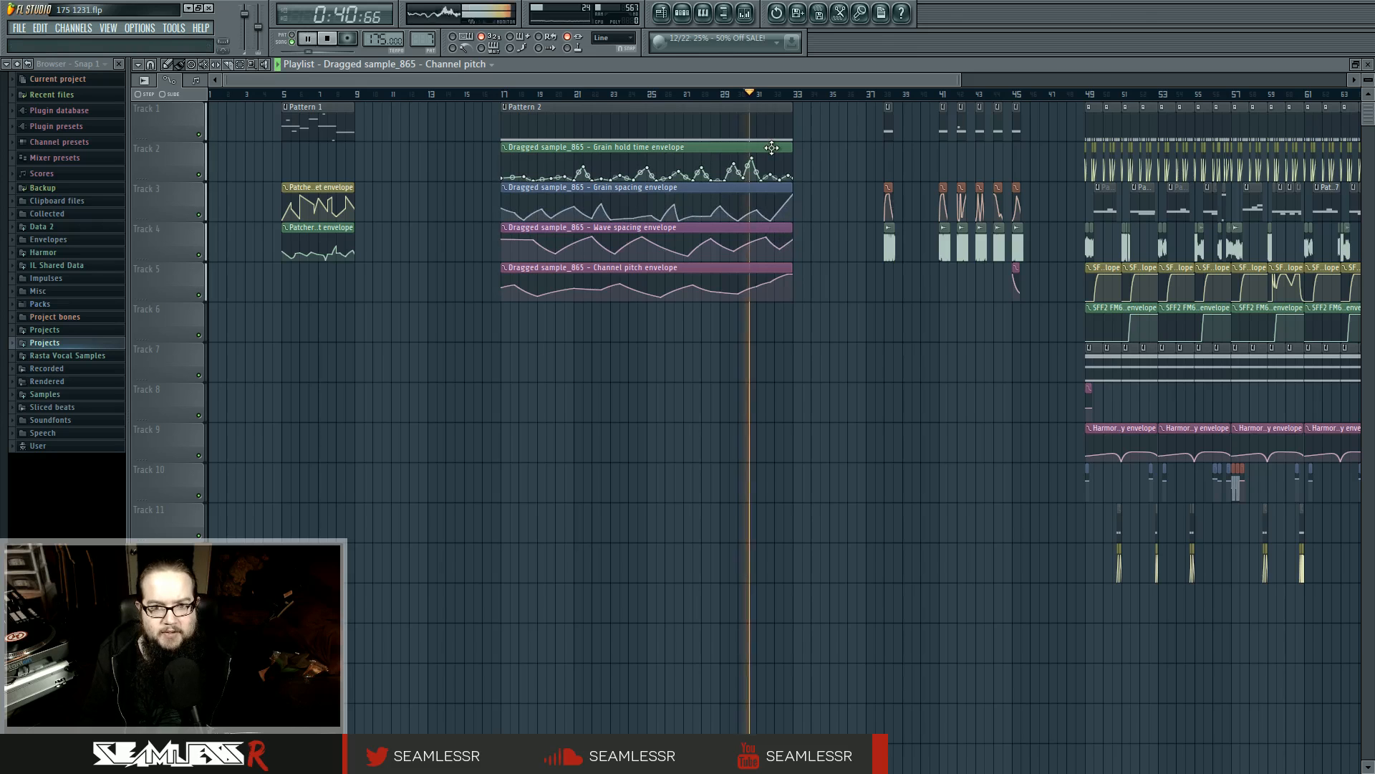
{"action": "key", "text": "space"}
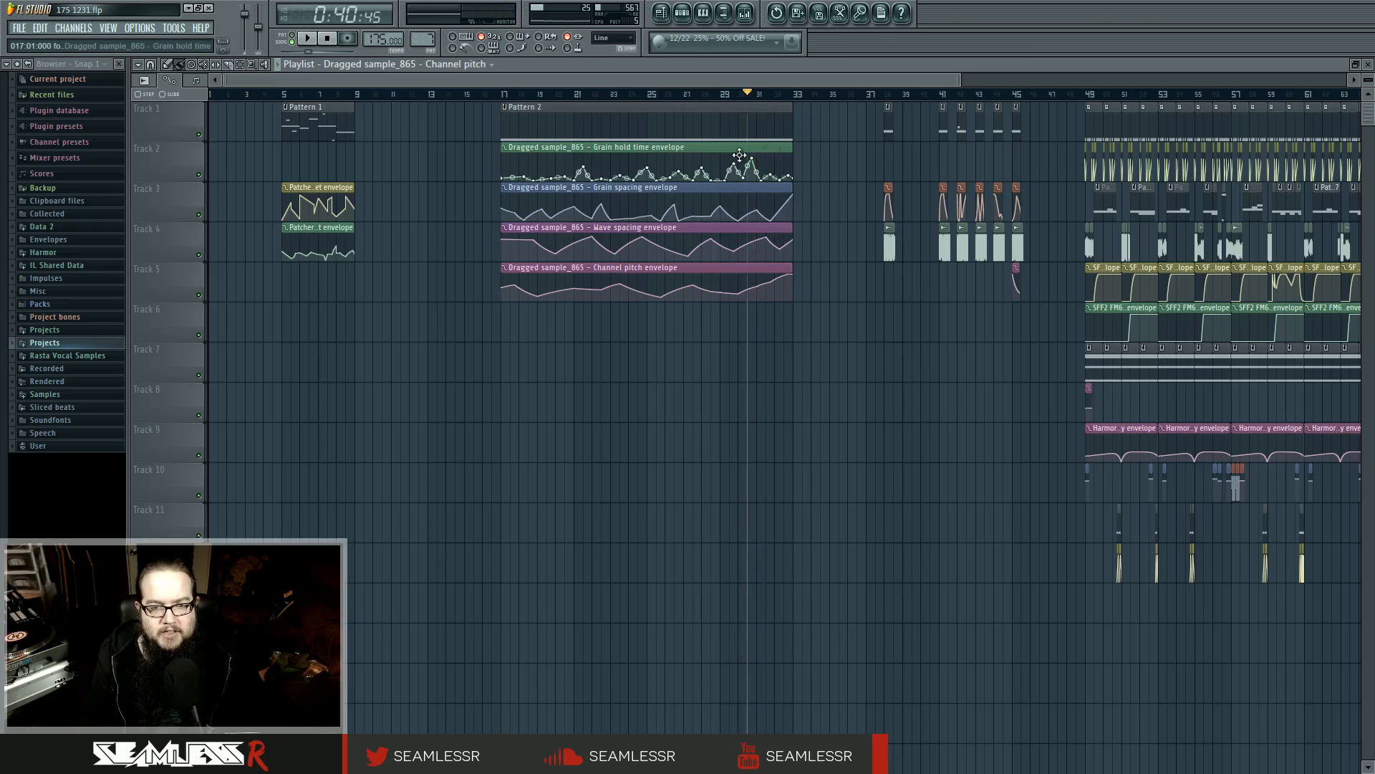
Examine the grain hold time and grain spacing envelopes under Pattern 2, and return the playhead to bar 17
{"action": "left_click", "coordinate": [548, 95]}
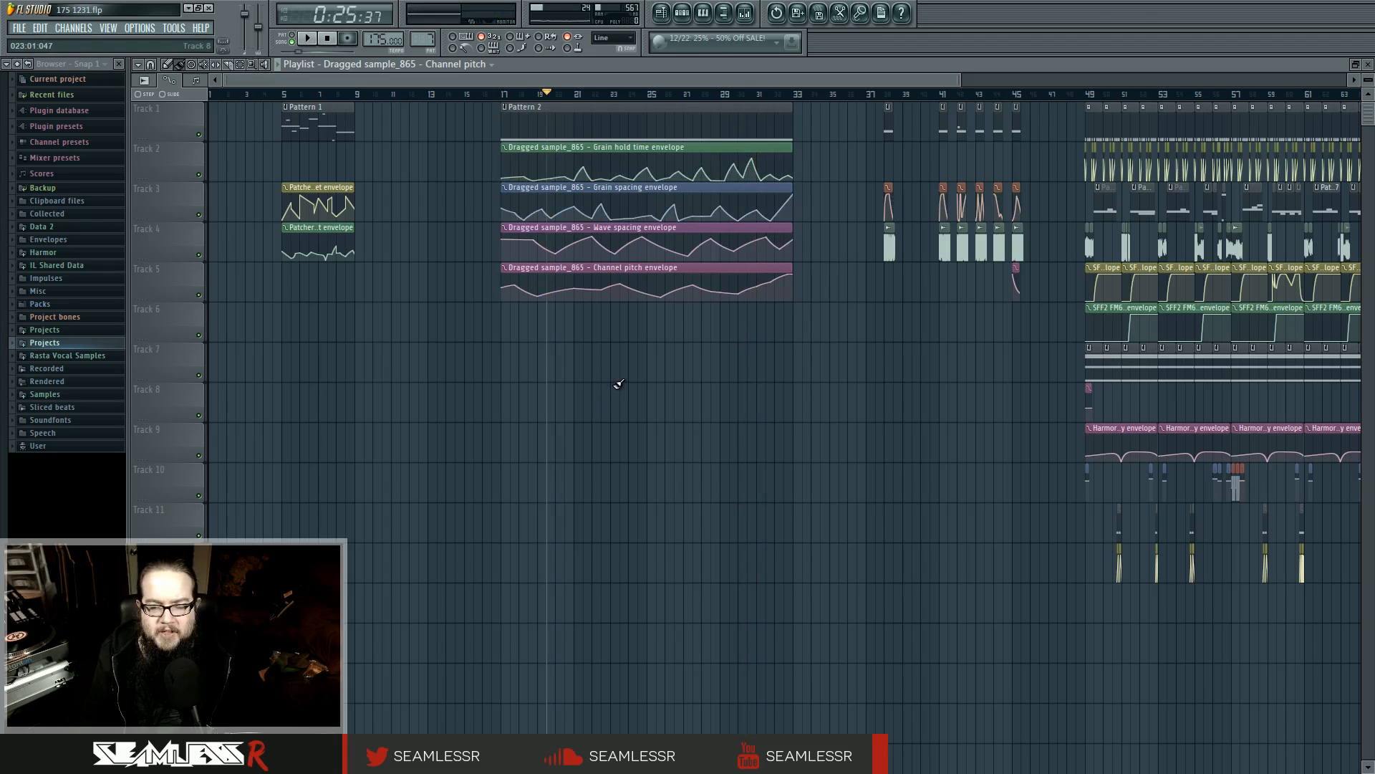
{"action": "mouse_move", "coordinate": [708, 200]}
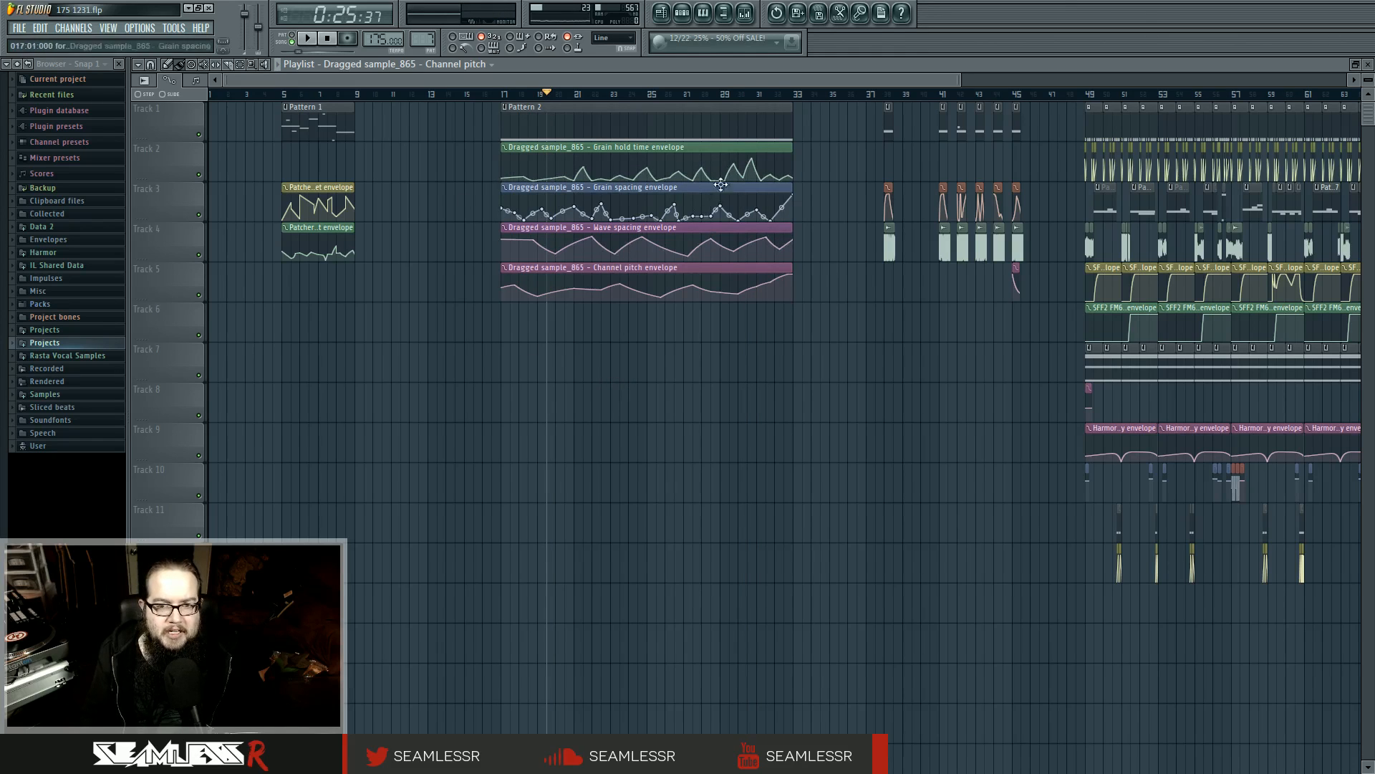
{"action": "left_click_drag", "start_coordinate": [723, 159], "coordinate": [771, 316]}
{"action": "left_click", "coordinate": [776, 353], "text": "ctrl"}
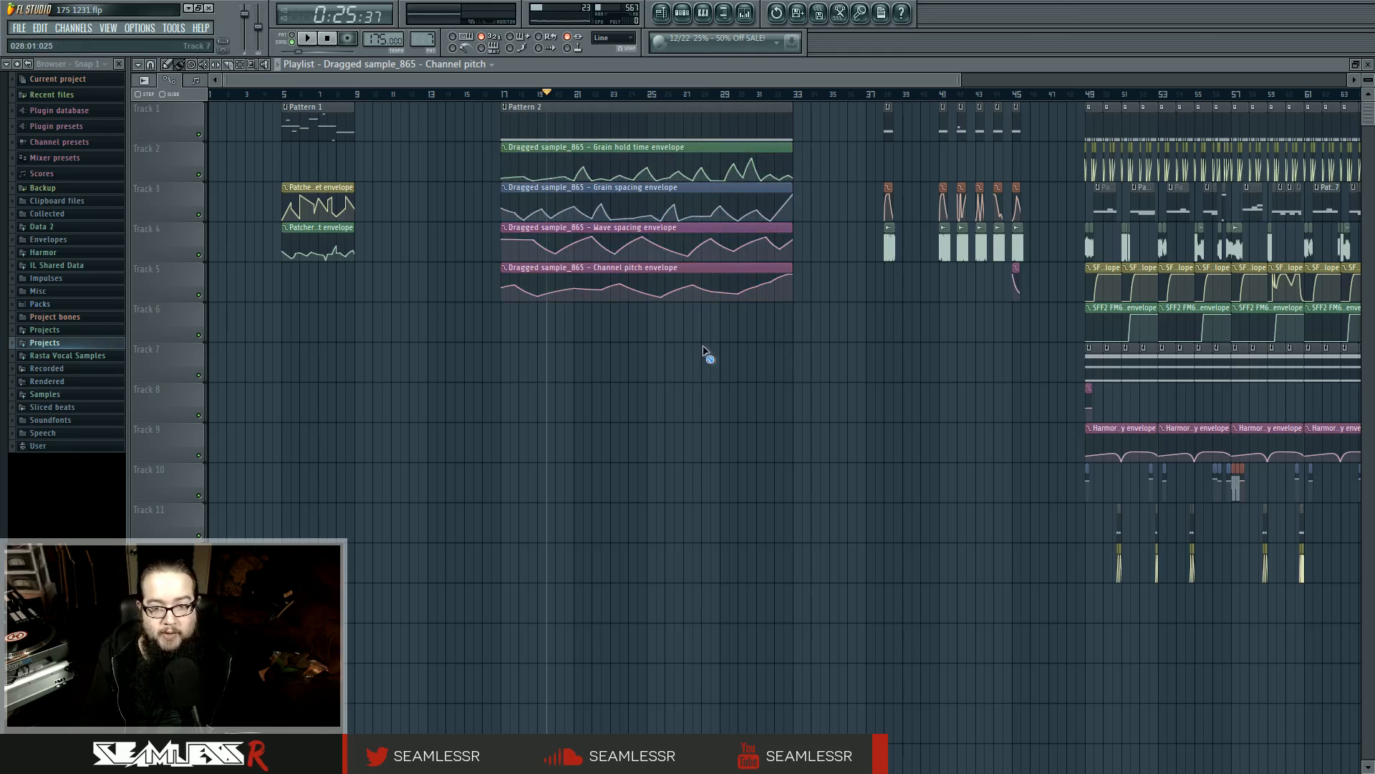
{"action": "left_click", "coordinate": [504, 94]}
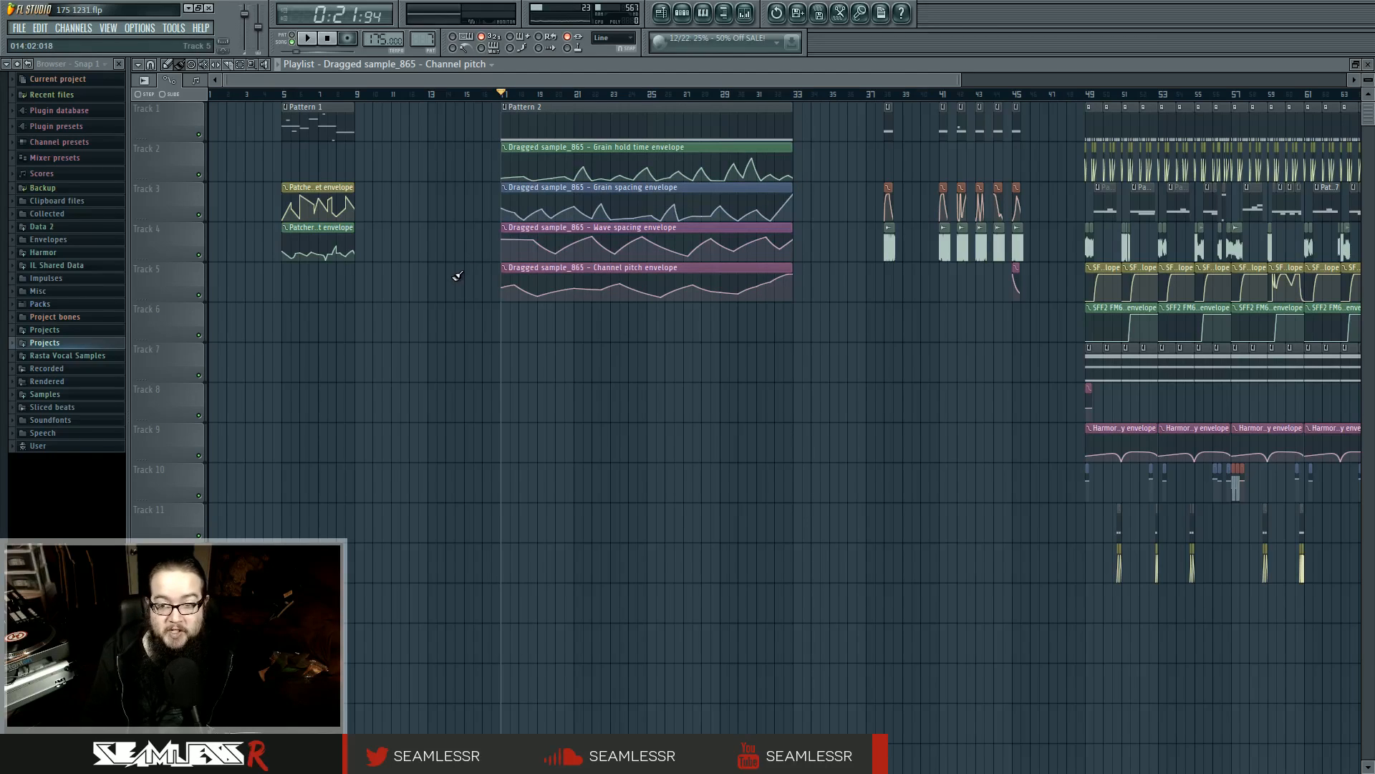
Place a full-length copy of the Dragged sample_866 clip on Track 8 and delete it
{"action": "left_click", "coordinate": [889, 247]}
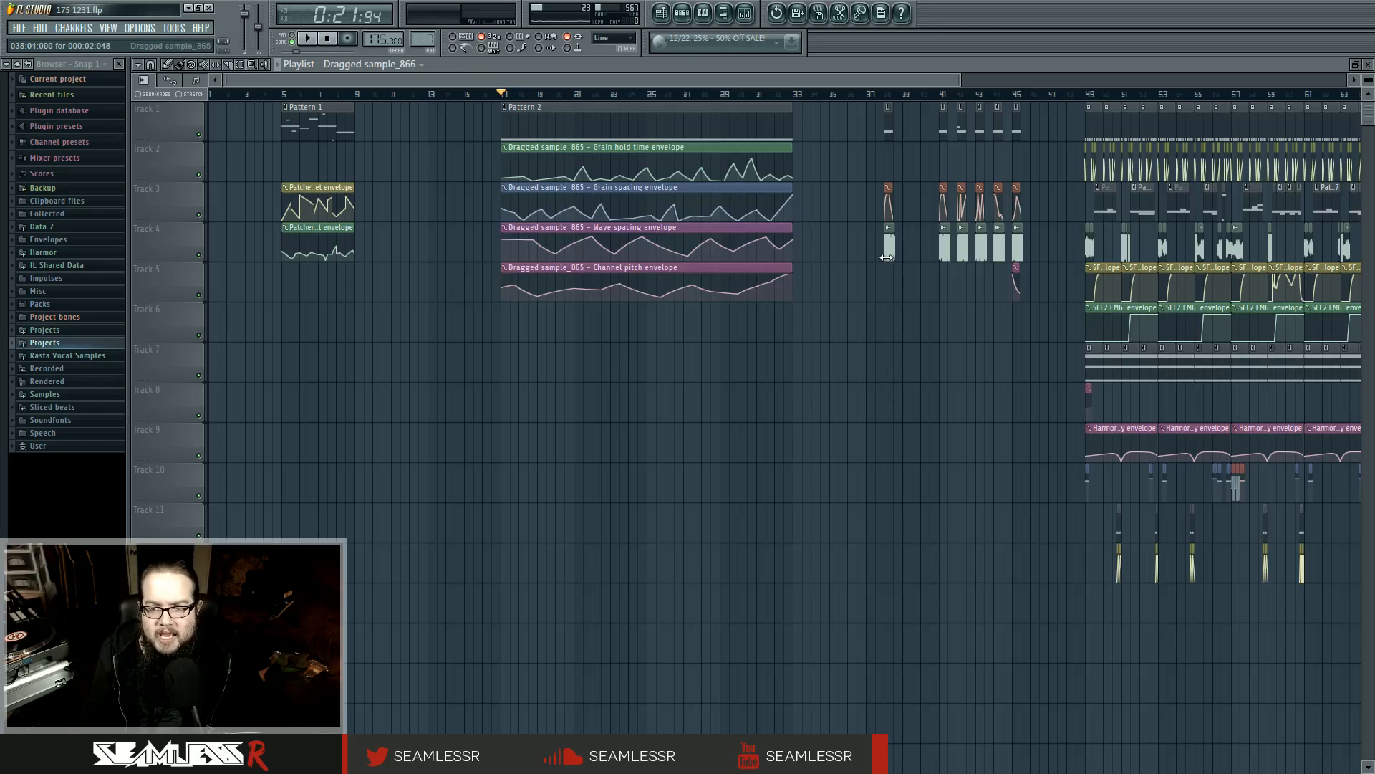
{"action": "left_click", "coordinate": [534, 408]}
{"action": "left_click_drag", "start_coordinate": [538, 409], "coordinate": [707, 409]}
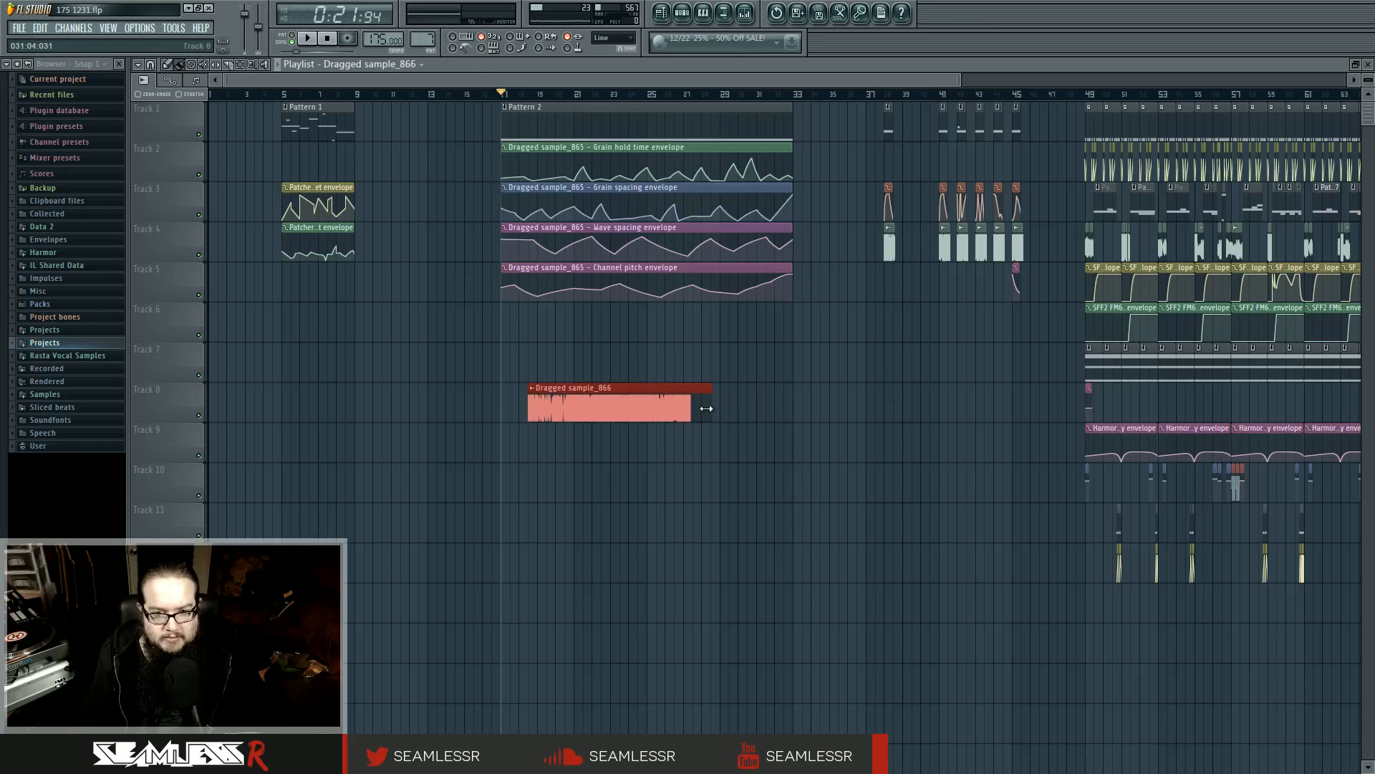
{"action": "right_click", "coordinate": [707, 408]}
Place the playhead at bar 38 and examine the effects chain on mixer Insert 9
{"action": "scroll", "coordinate": [1002, 469], "scroll_direction": "up", "scroll_amount": 5}
{"action": "left_click_drag", "start_coordinate": [997, 449], "coordinate": [807, 430]}
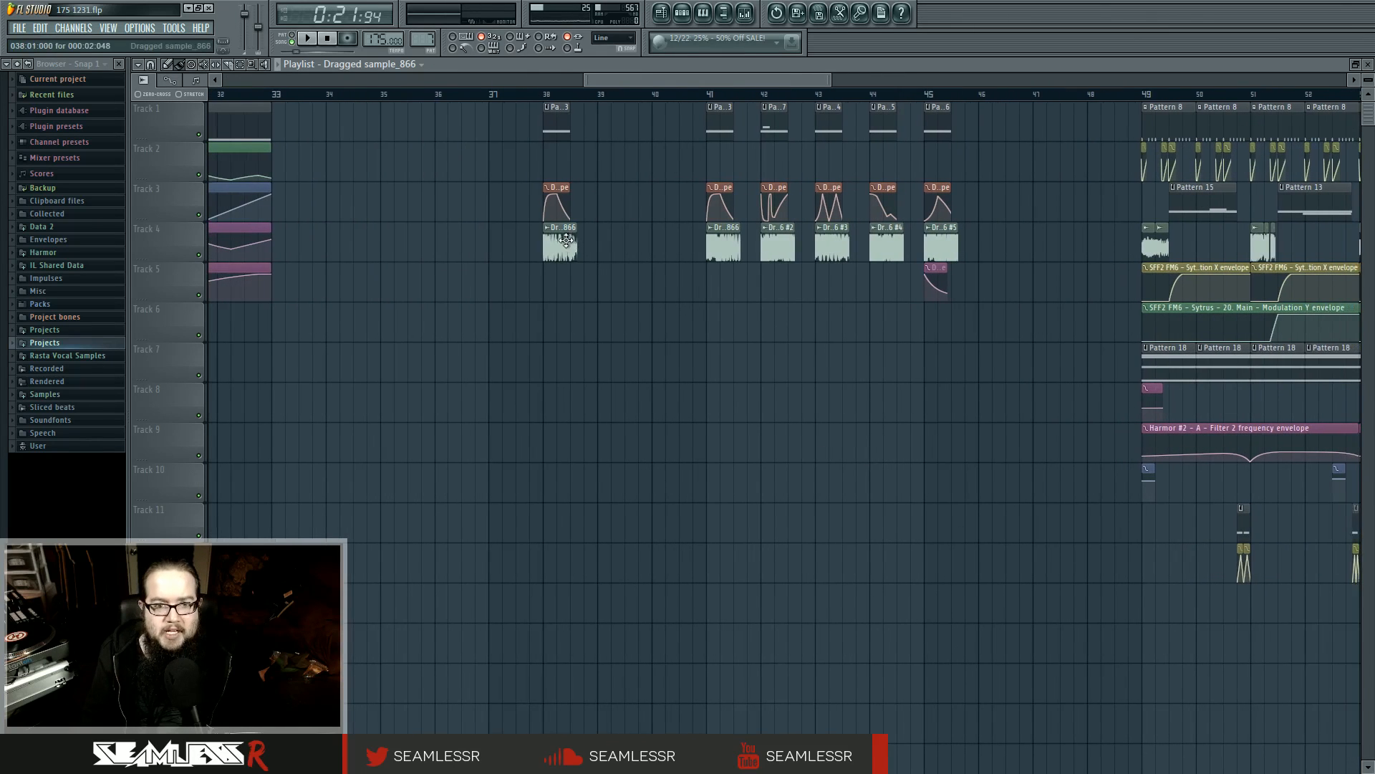
{"action": "left_click", "coordinate": [547, 99]}
{"action": "left_click", "coordinate": [682, 12]}
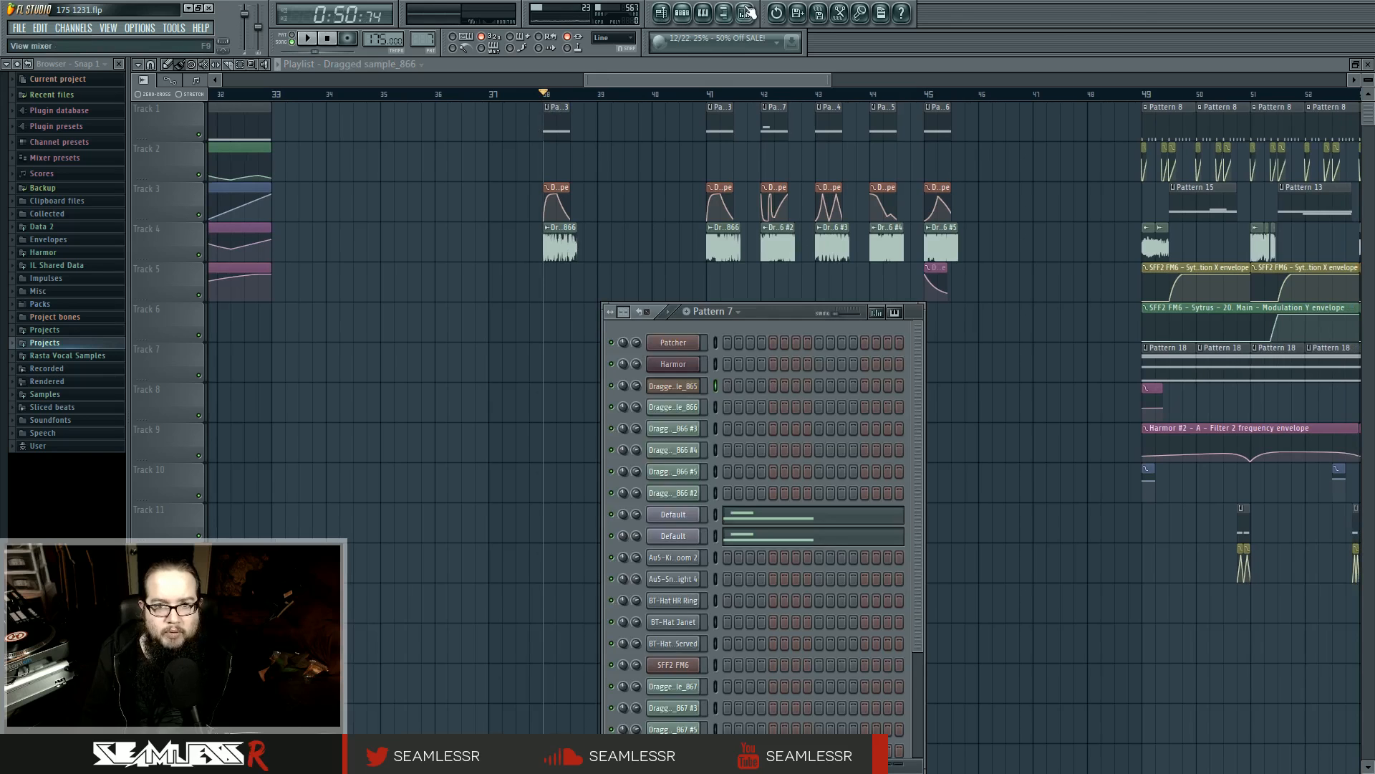
{"action": "left_click", "coordinate": [745, 12]}
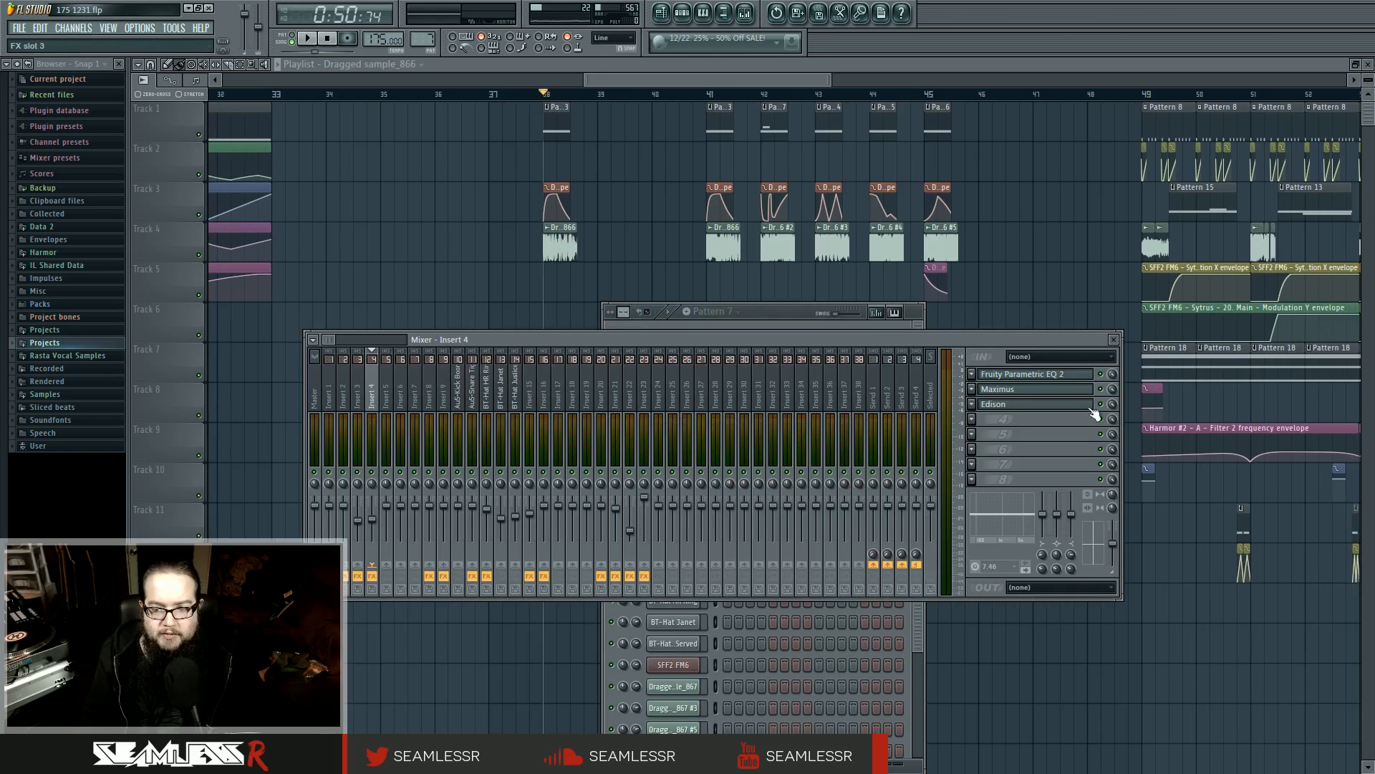
{"action": "left_click", "coordinate": [416, 396]}
{"action": "left_click", "coordinate": [444, 394]}
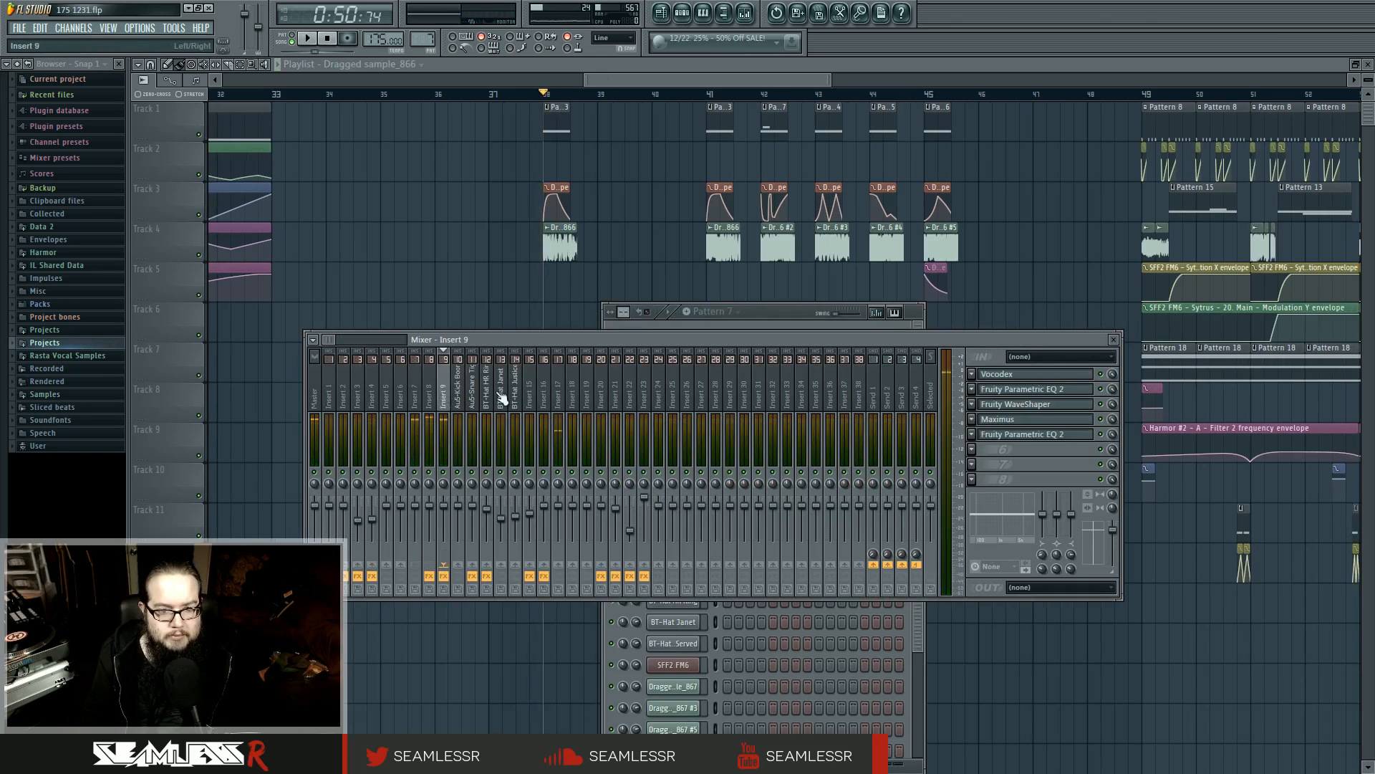
Open Vocodex on Insert 9 and play the bass clip at bar 38 to watch its band activity
{"action": "left_click", "coordinate": [1032, 374]}
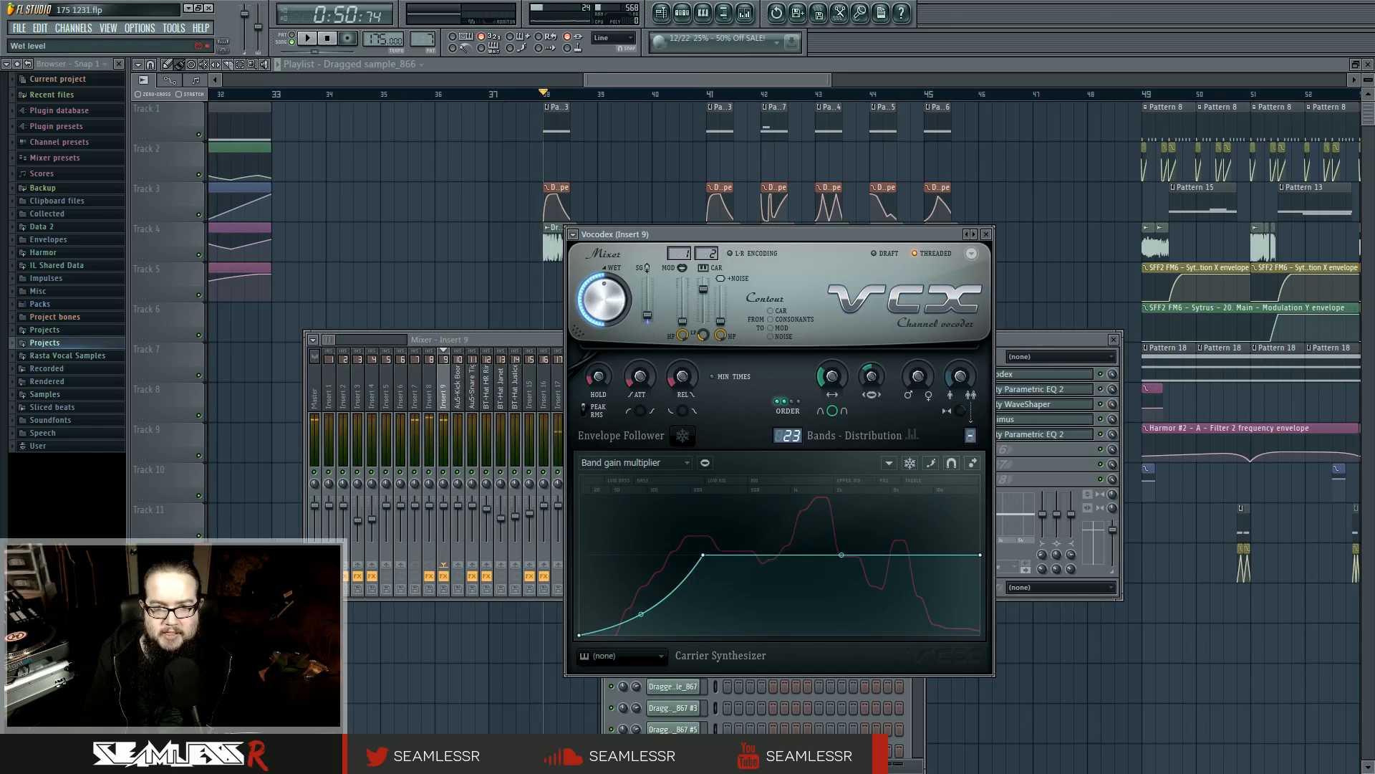
{"action": "key", "text": "space"}
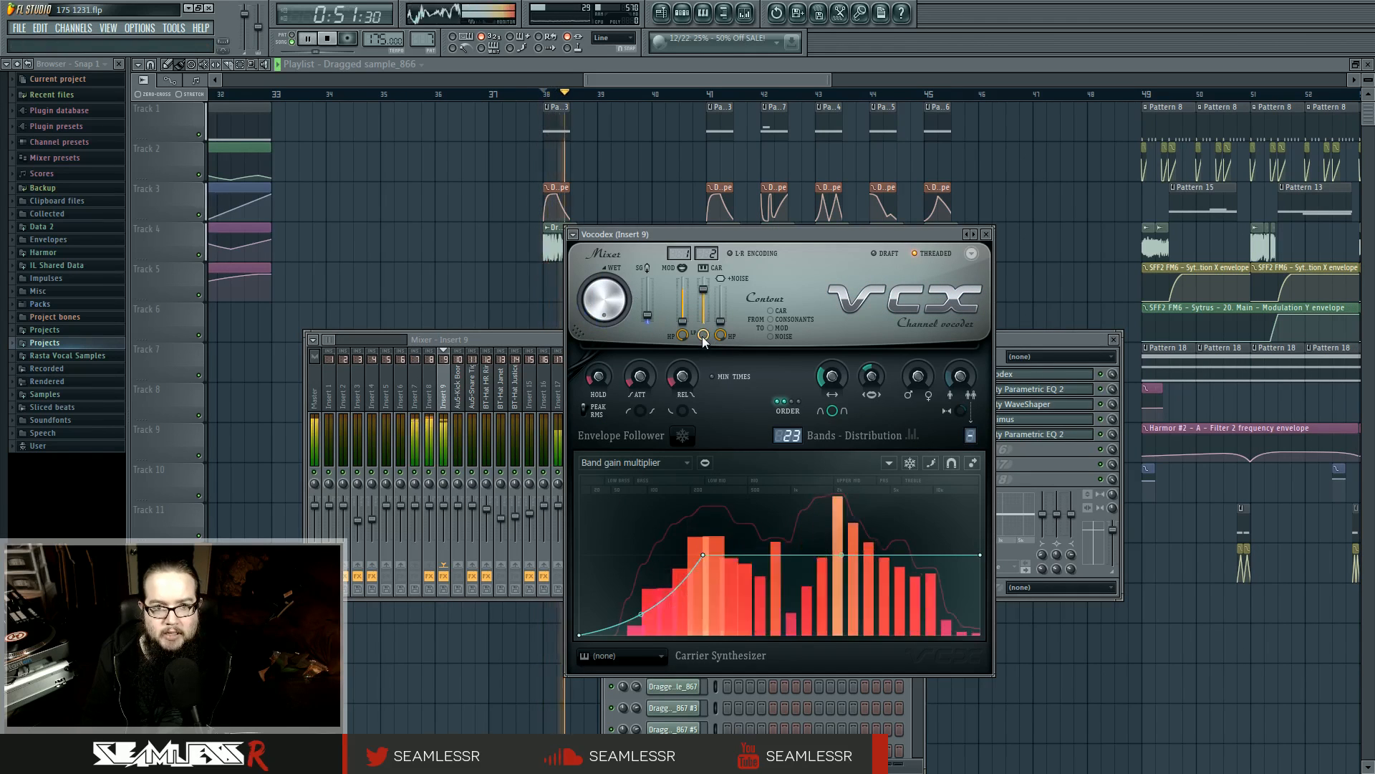
{"action": "key", "text": "space"}
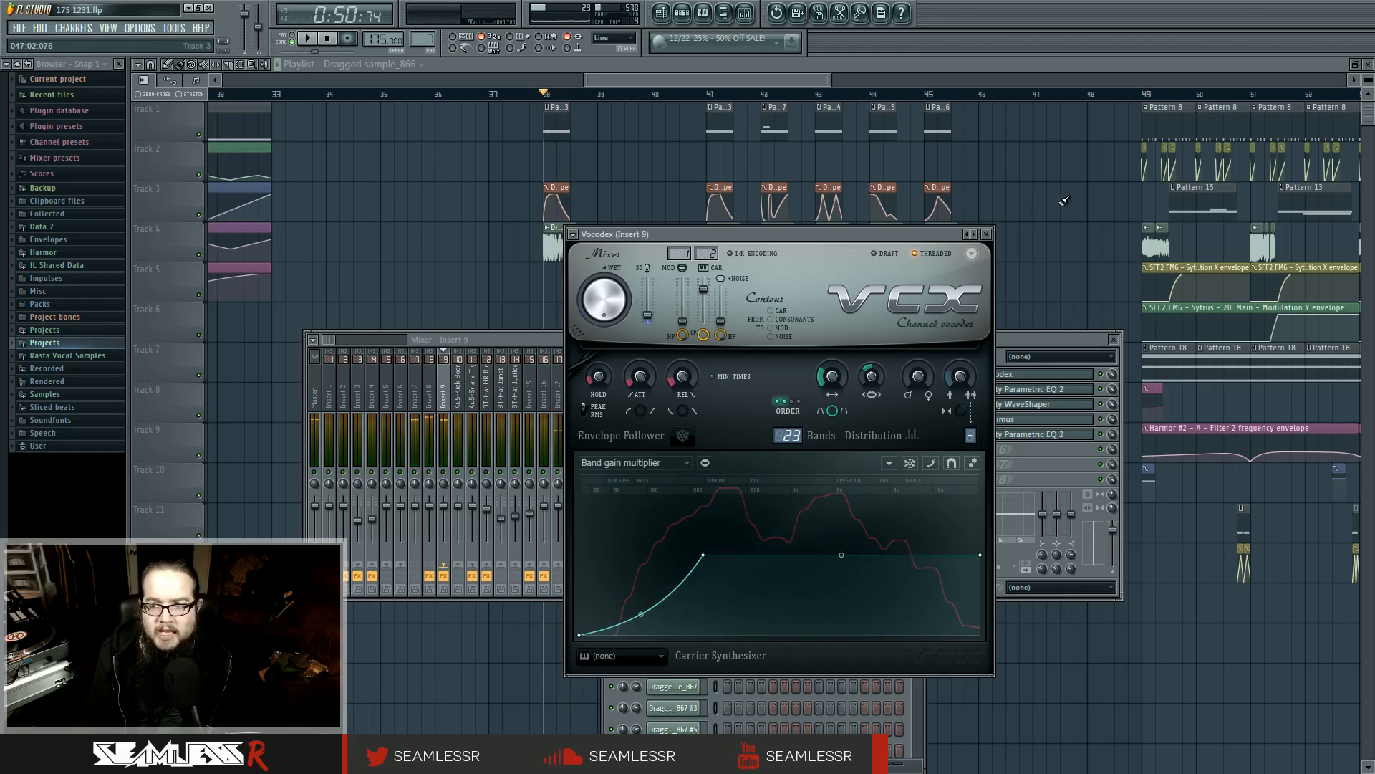
Play the arrangement from the middle of bar 49, and return the playhead to bar 38
{"action": "left_click", "coordinate": [1175, 97]}
{"action": "key", "text": "space"}
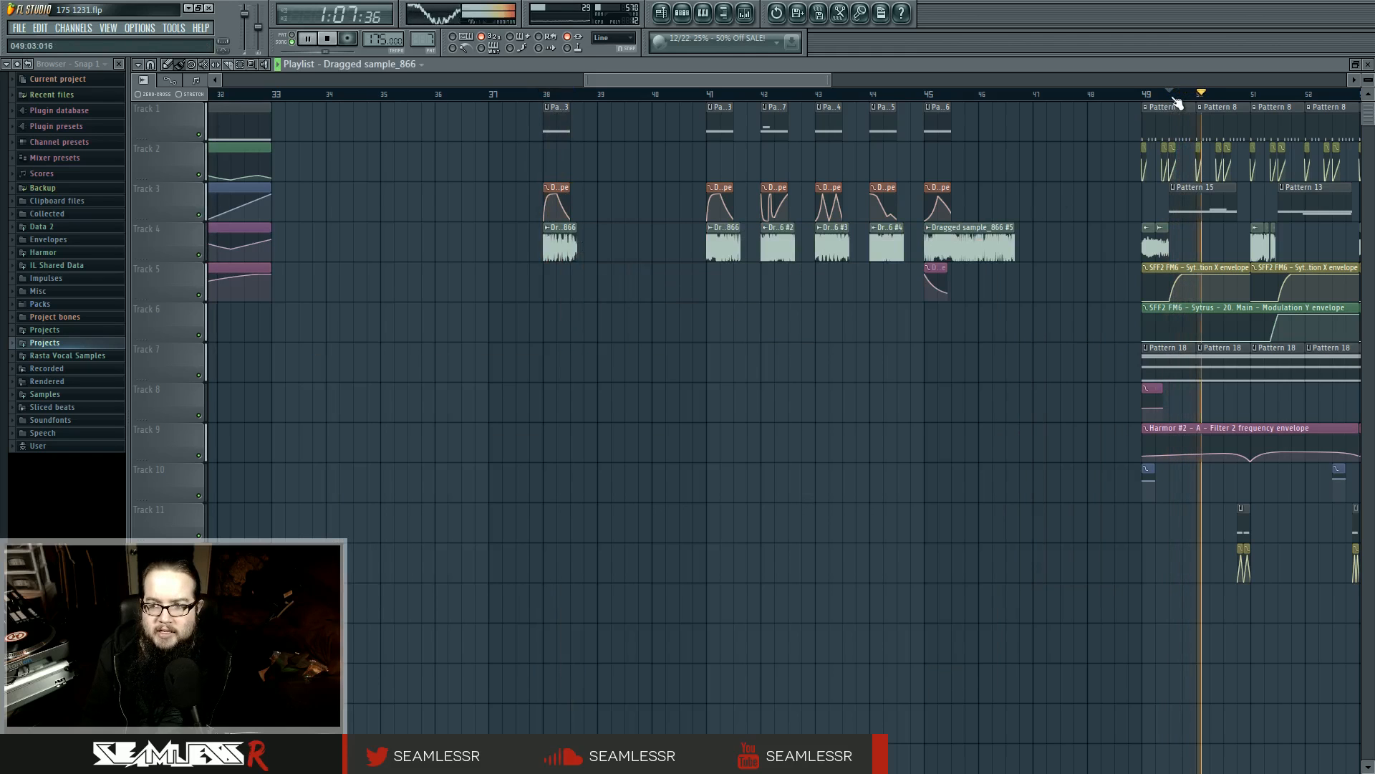
{"action": "key", "text": "space"}
{"action": "left_click", "coordinate": [545, 94]}
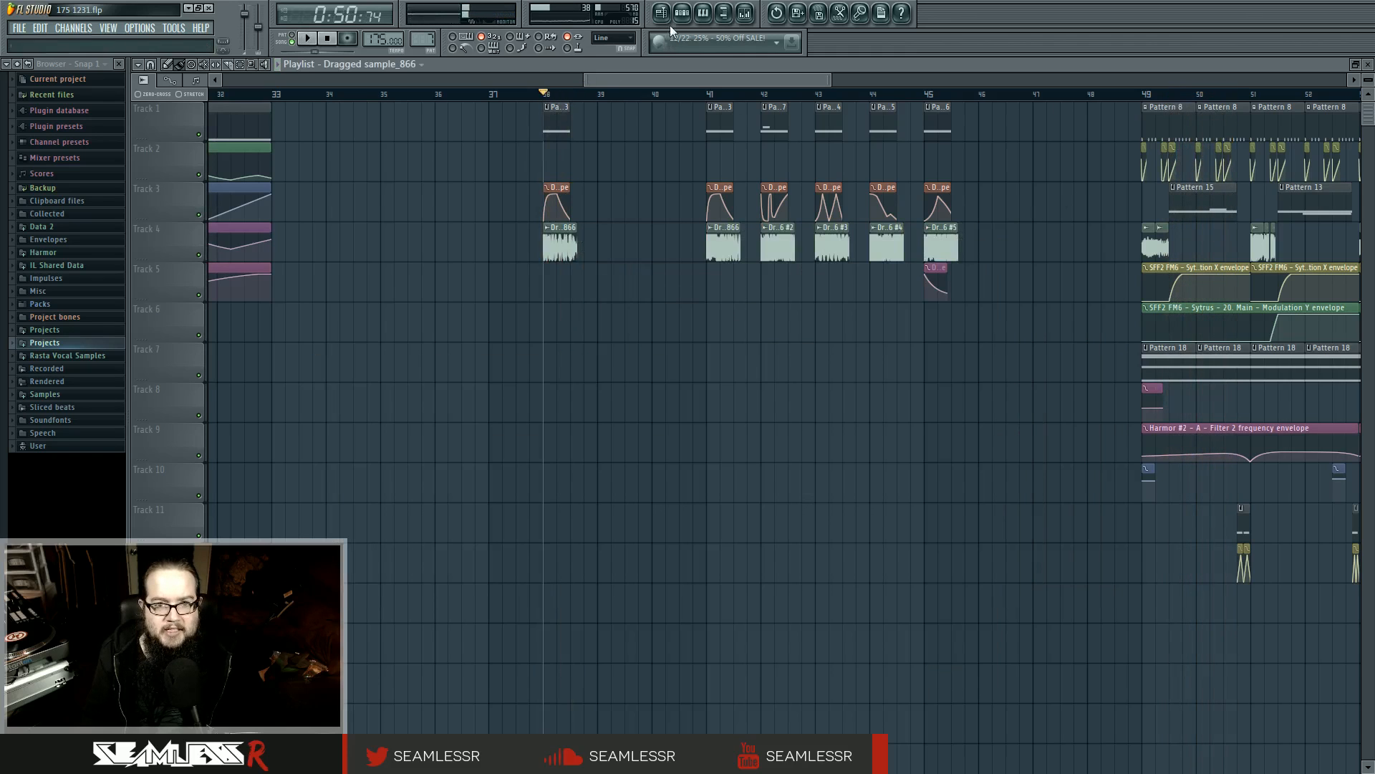
Open the first Default Sytrus channel and examine operator 2's oscillator harmonics
{"action": "left_click", "coordinate": [682, 12]}
{"action": "left_click", "coordinate": [674, 514]}
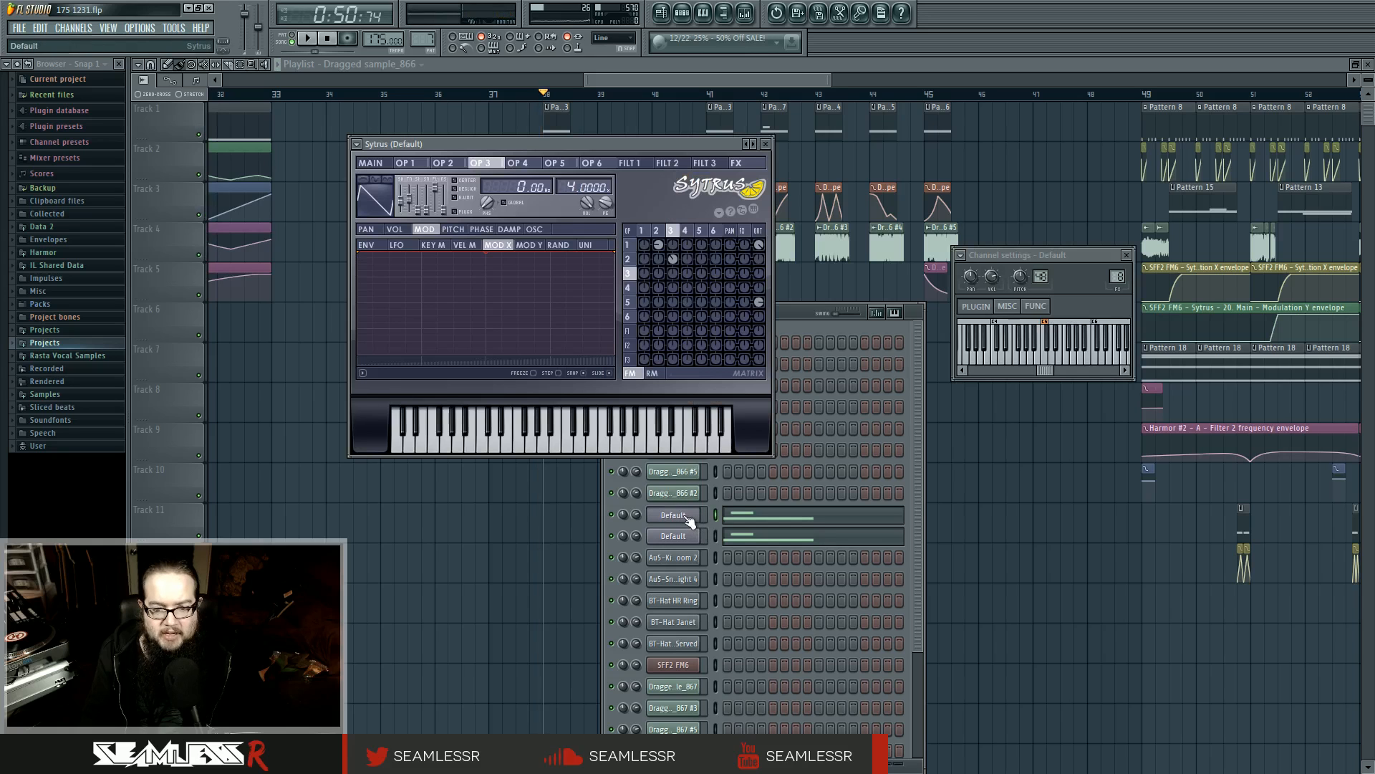
{"action": "left_click", "coordinate": [656, 230]}
{"action": "left_click", "coordinate": [535, 229]}
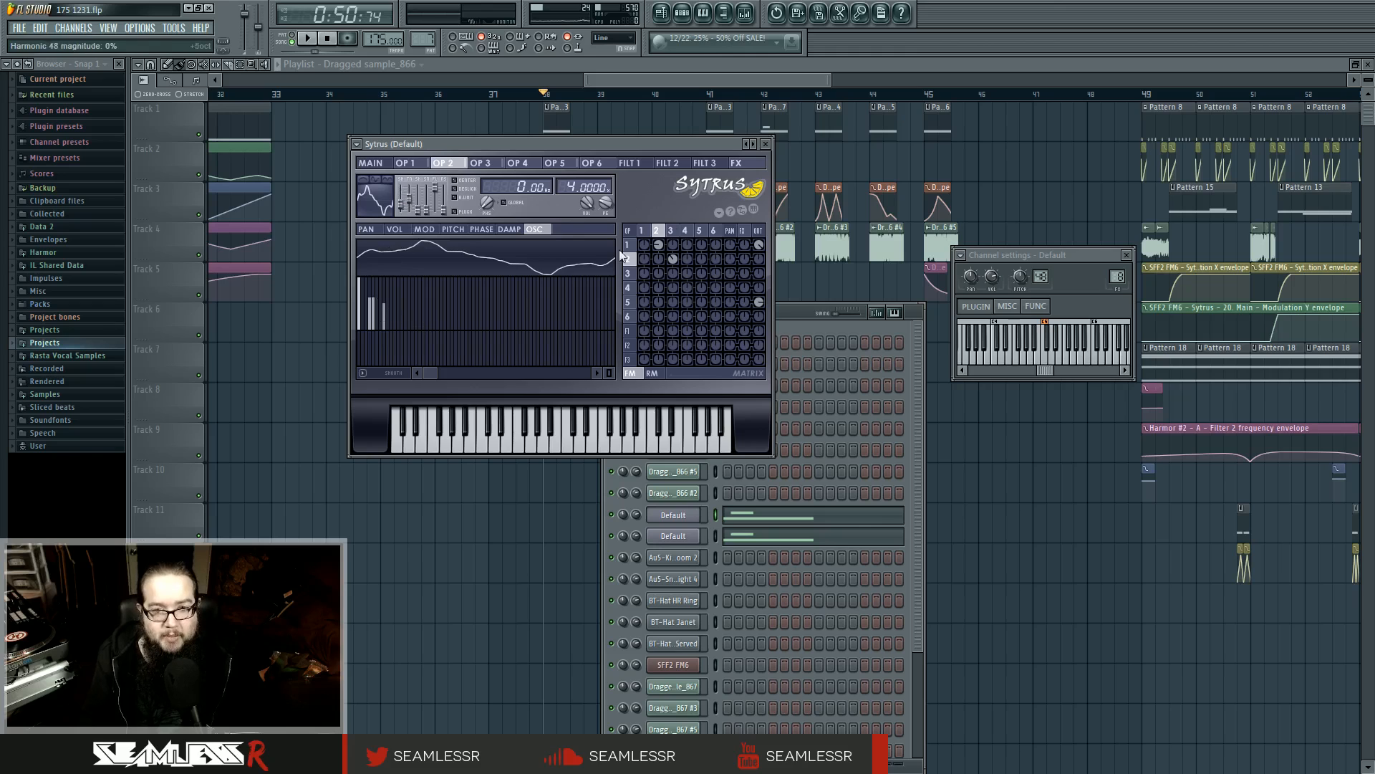
Compare the frequency ratio settings and waveforms of Sytrus operators 1 and 2
{"action": "left_click", "coordinate": [645, 230]}
{"action": "left_click", "coordinate": [656, 231]}
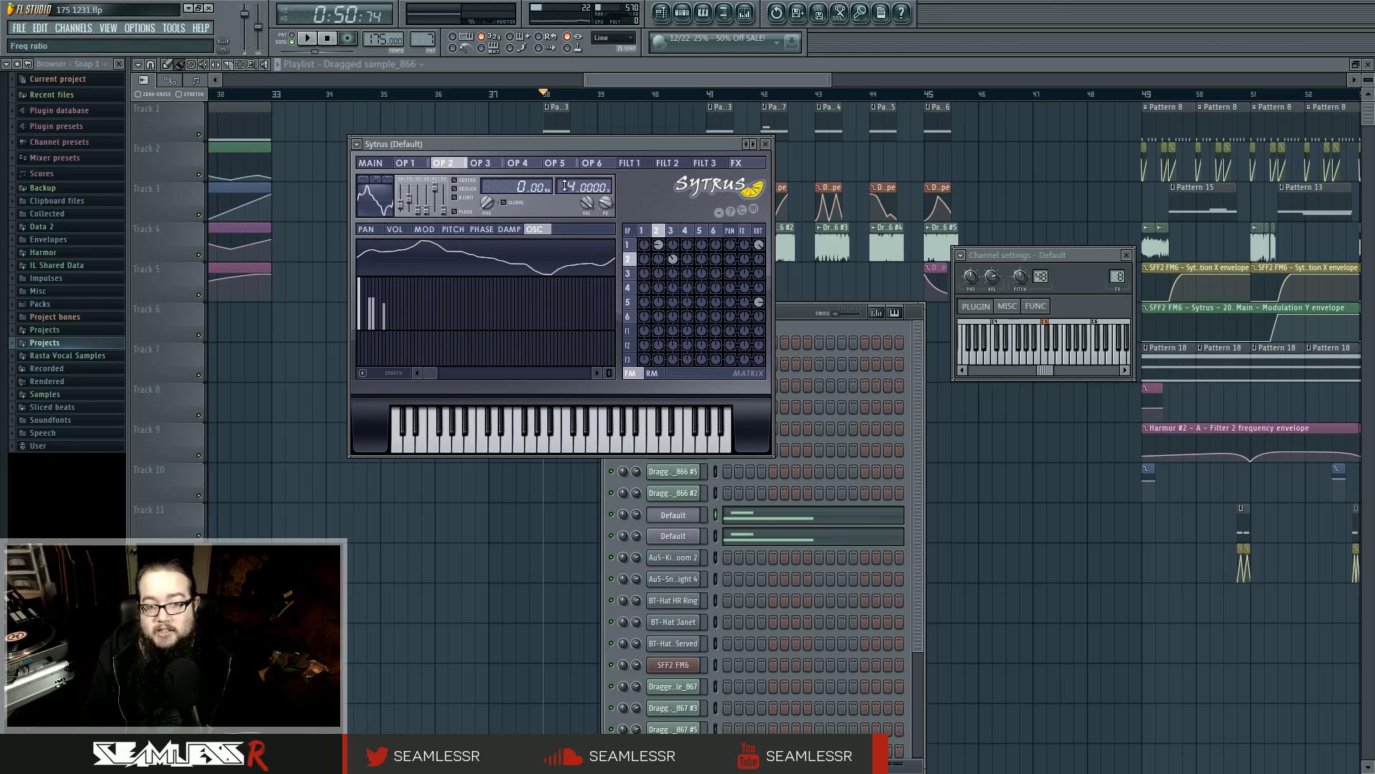
{"action": "left_click", "coordinate": [642, 231]}
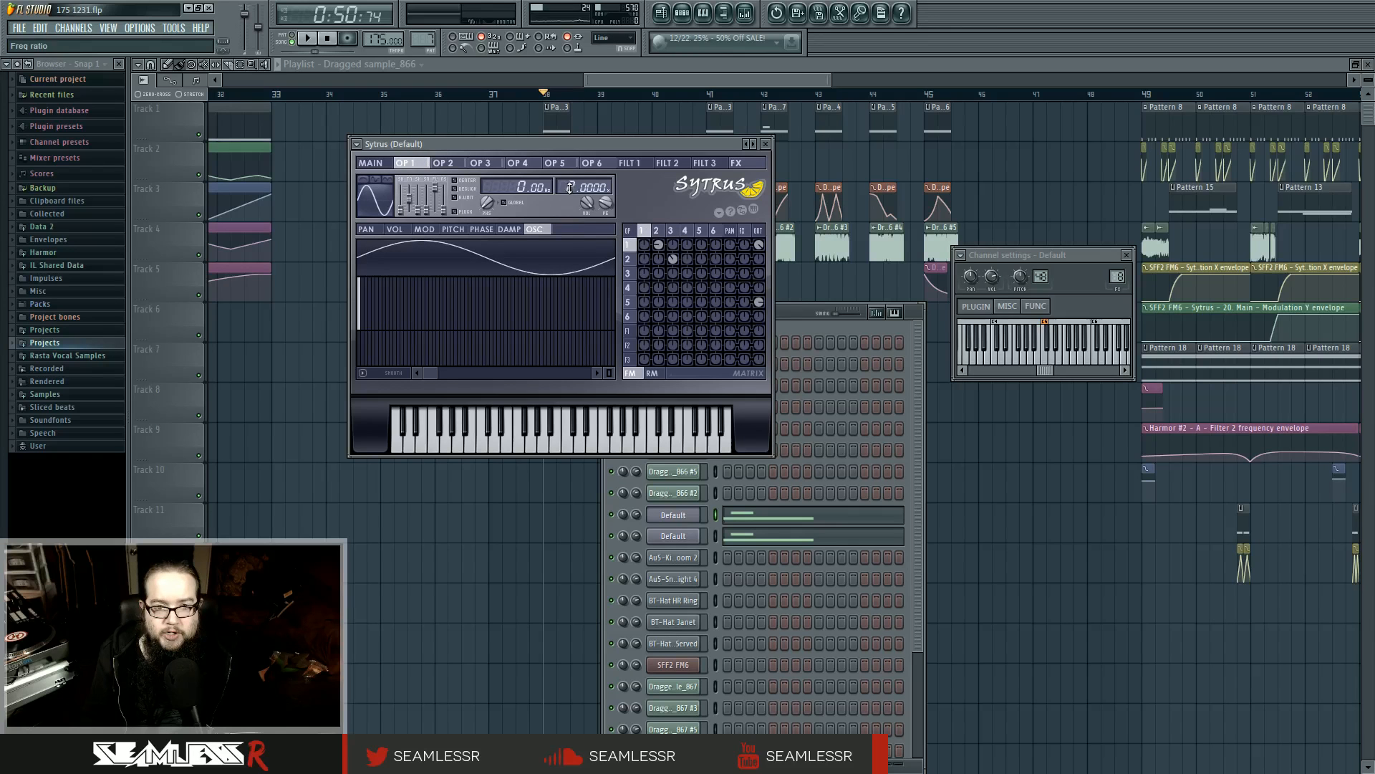
{"action": "left_click", "coordinate": [657, 230]}
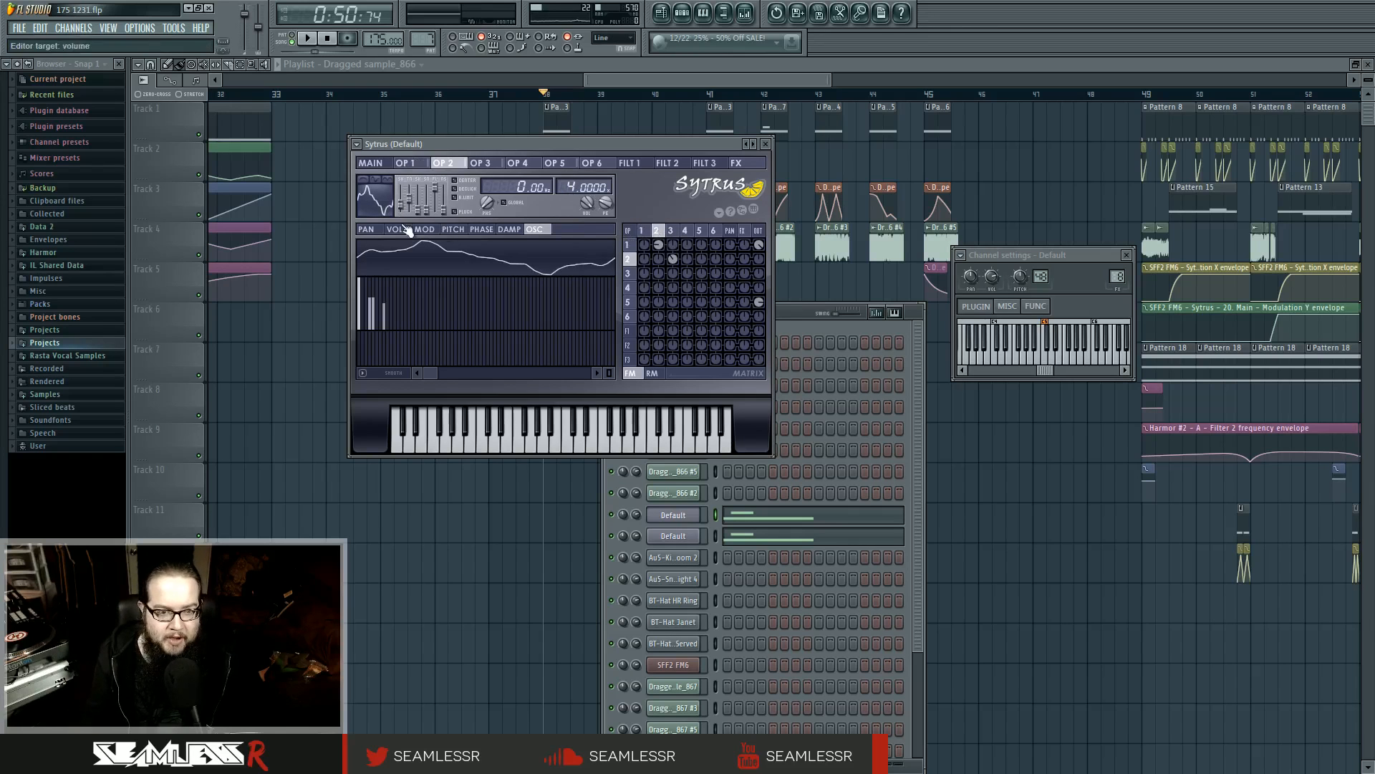
Examine the Modulation X mapping of the modulation target on Sytrus operators 1, 2 and 3
{"action": "left_click", "coordinate": [643, 230]}
{"action": "left_click", "coordinate": [424, 229]}
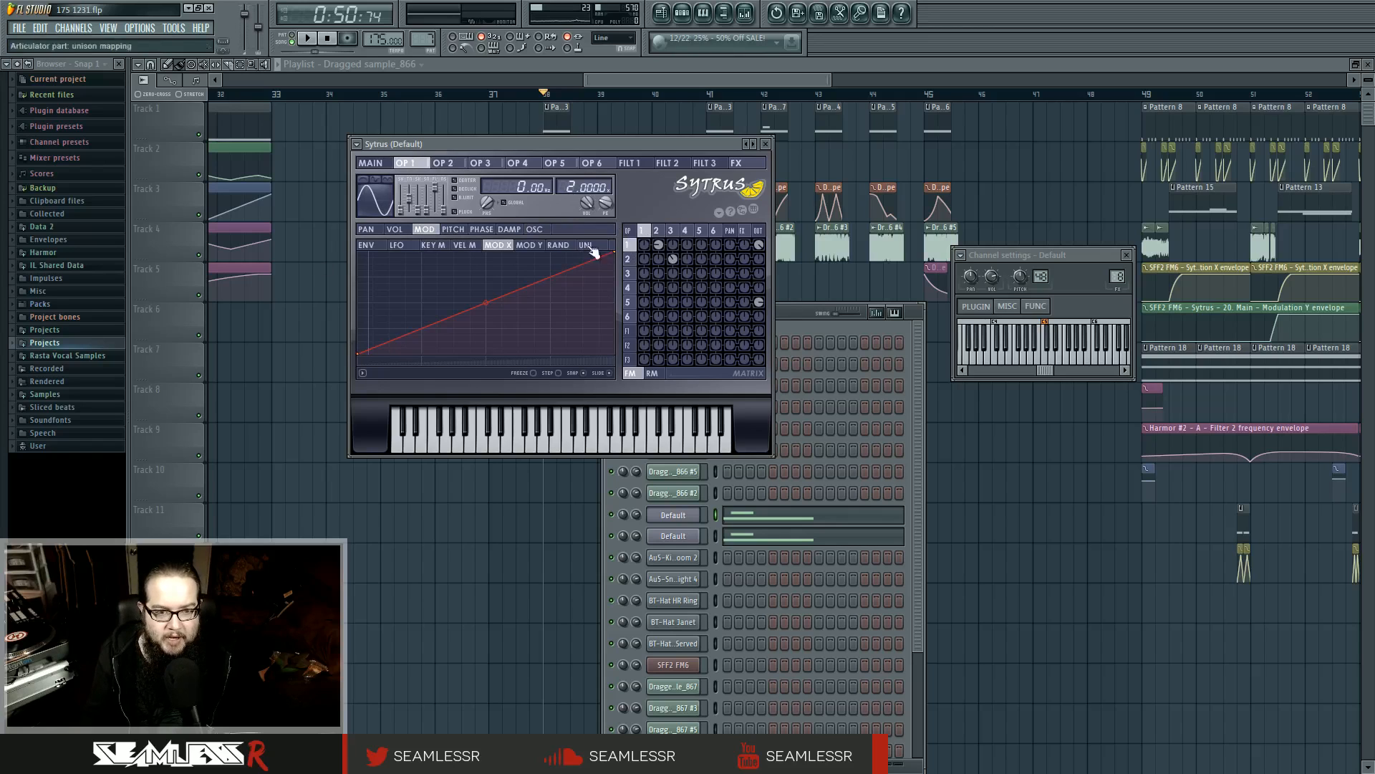
{"action": "left_click", "coordinate": [657, 230]}
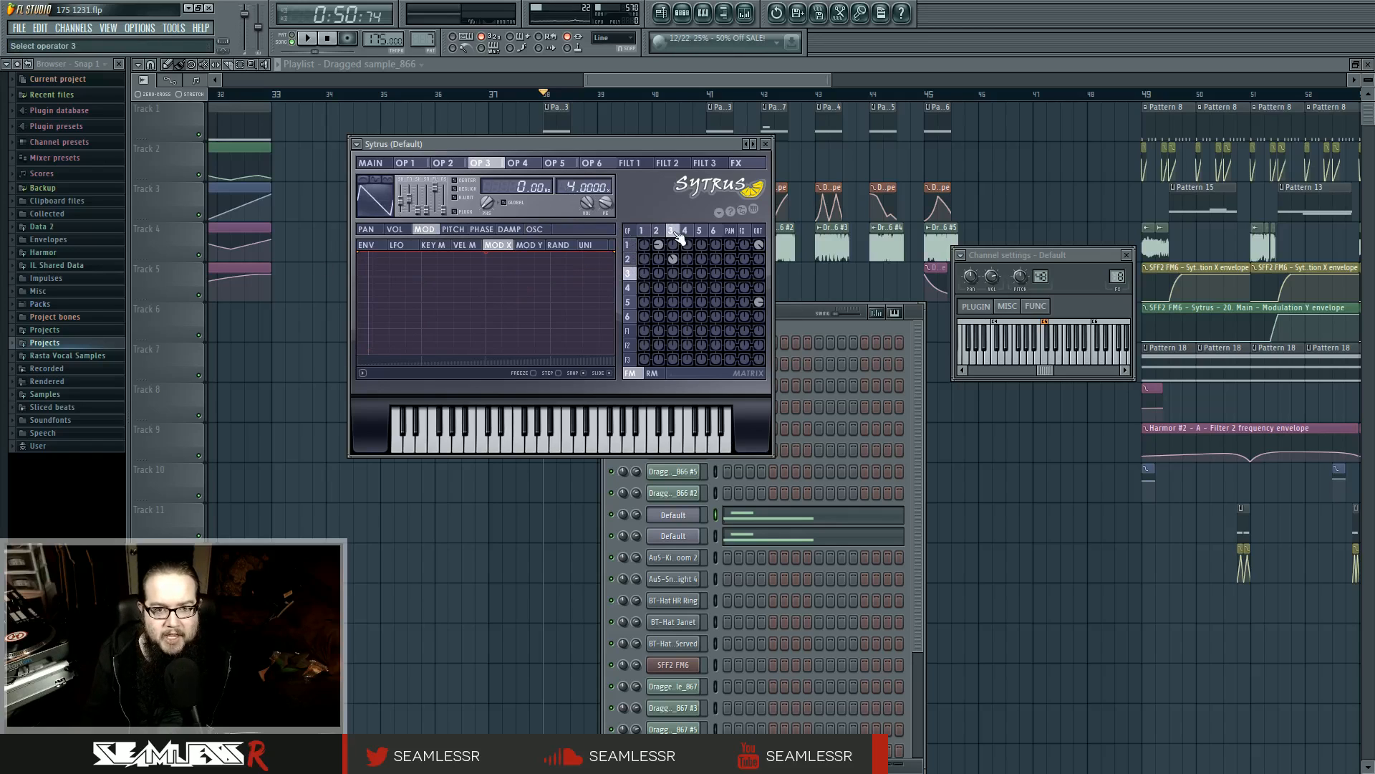
{"action": "left_click", "coordinate": [671, 231]}
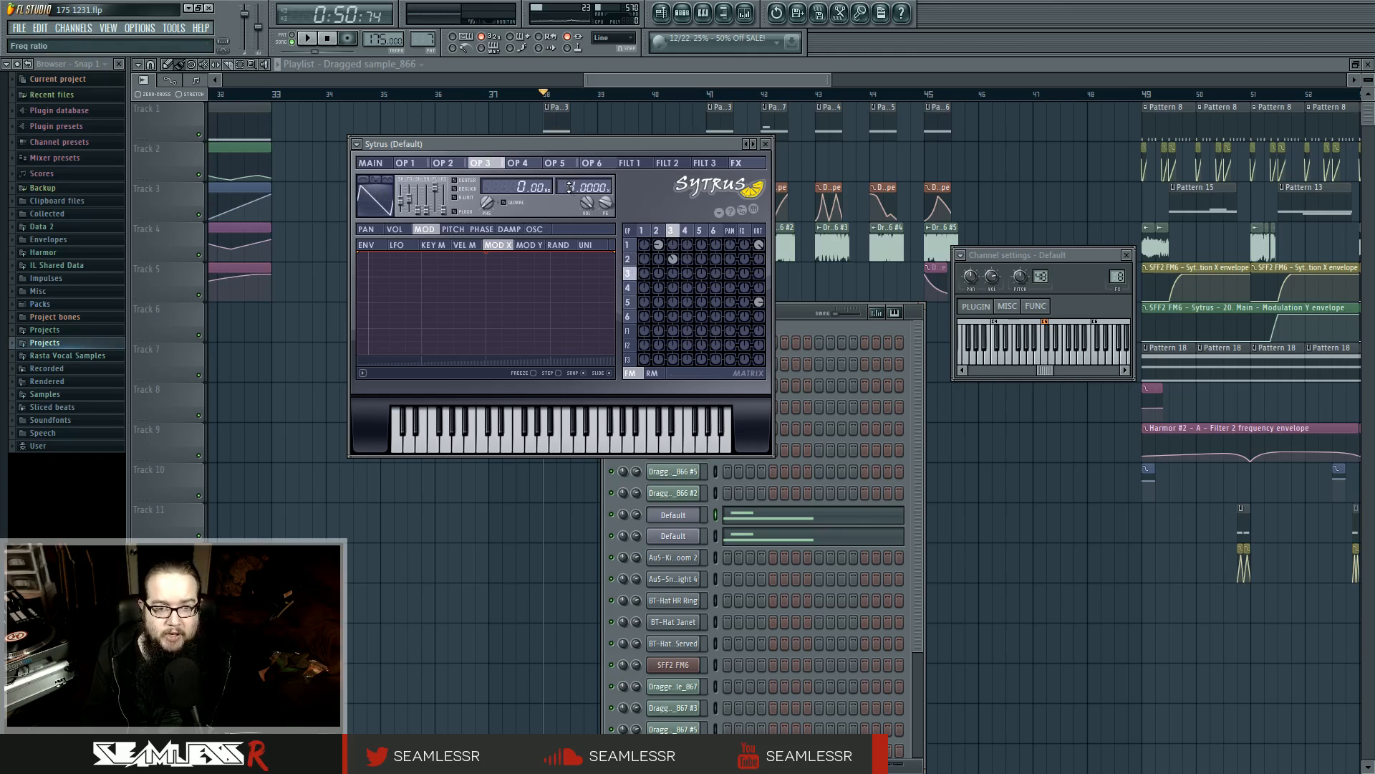
Step back and forth through Sytrus operators 1, 2 and 3 to review how their ratios and modulation curves relate
{"action": "left_click", "coordinate": [643, 231]}
{"action": "left_click", "coordinate": [656, 232]}
{"action": "left_click", "coordinate": [673, 231]}
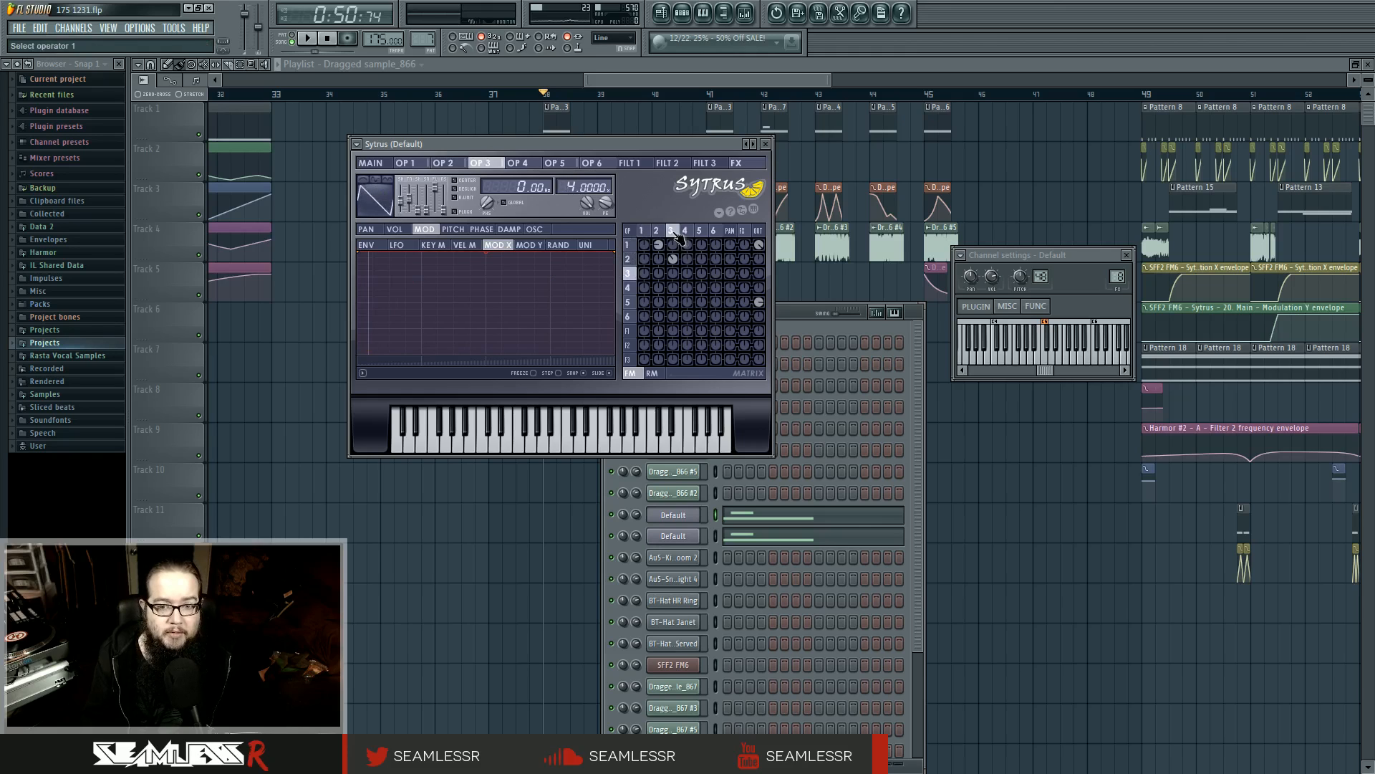
{"action": "left_click", "coordinate": [656, 231]}
{"action": "left_click", "coordinate": [642, 231]}
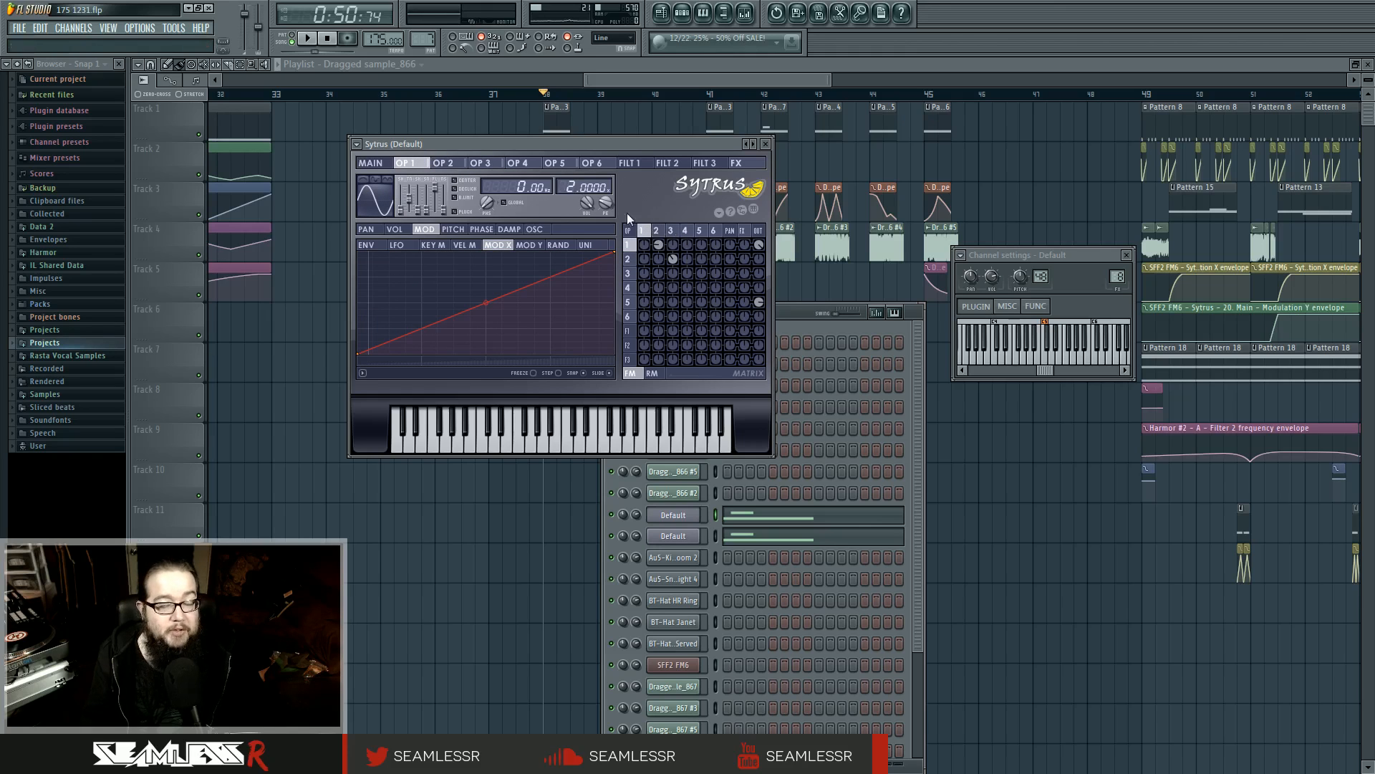
{"action": "left_click", "coordinate": [672, 231]}
{"action": "left_click", "coordinate": [656, 231]}
{"action": "left_click", "coordinate": [642, 231]}
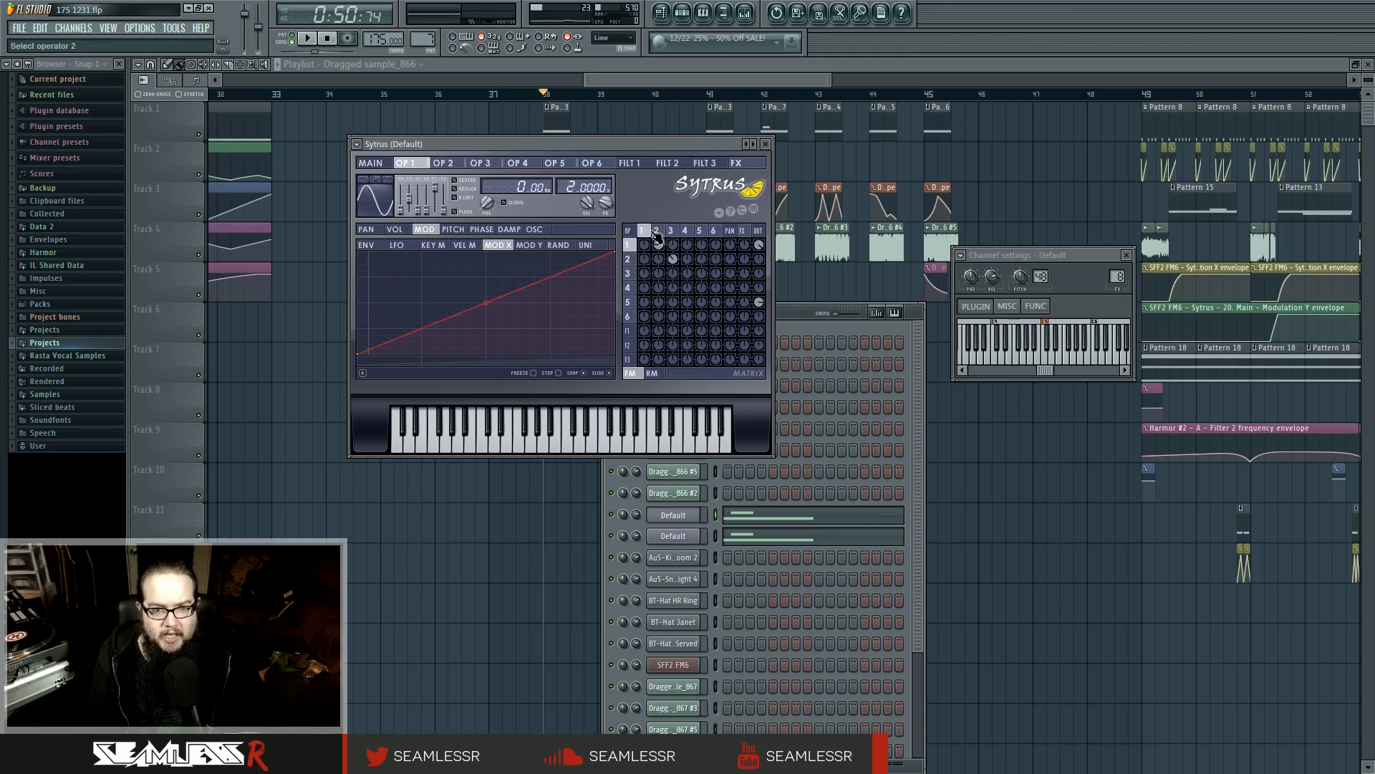
Play the bass variations at bars 41, 42 and 45, and return the playhead to bar 38
{"action": "key", "text": "space"}
{"action": "left_click", "coordinate": [708, 94]}
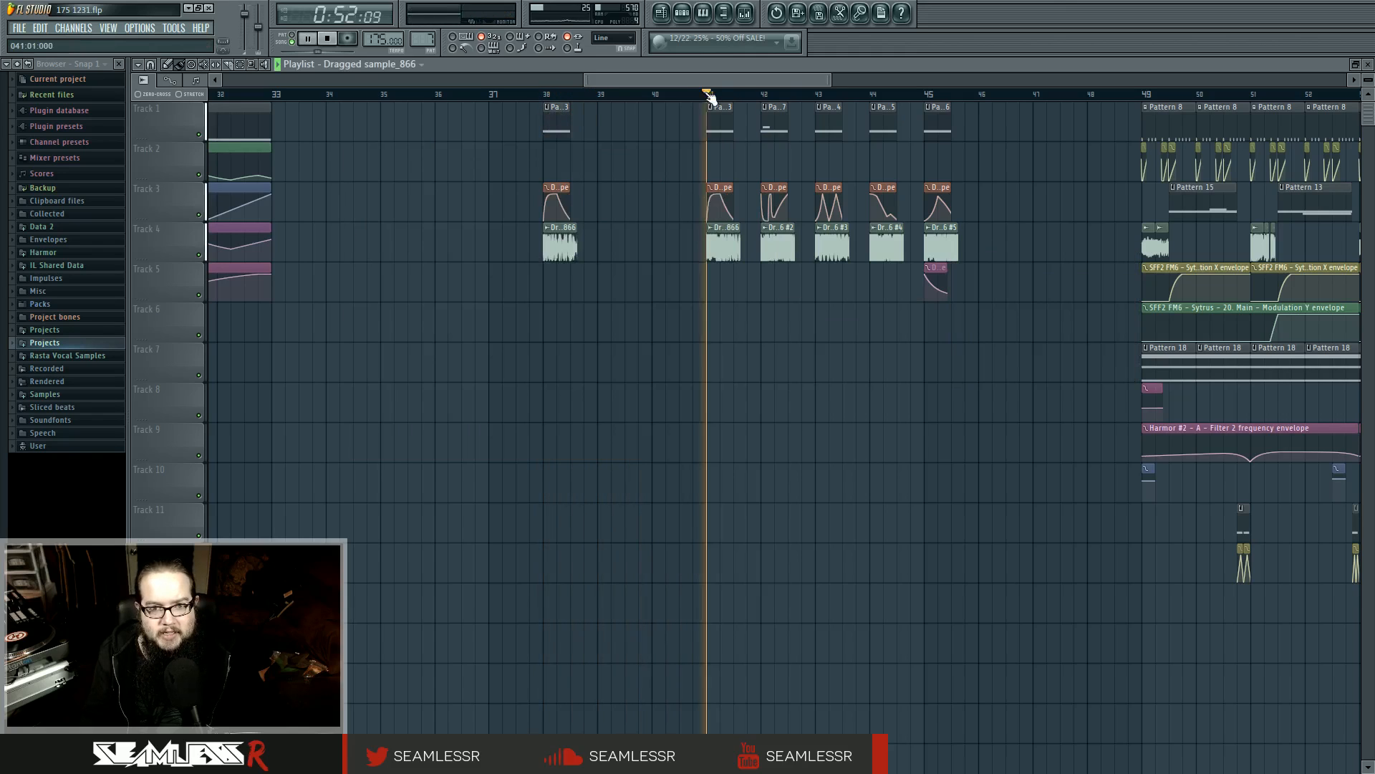
{"action": "left_click", "coordinate": [766, 95]}
{"action": "left_click", "coordinate": [766, 94]}
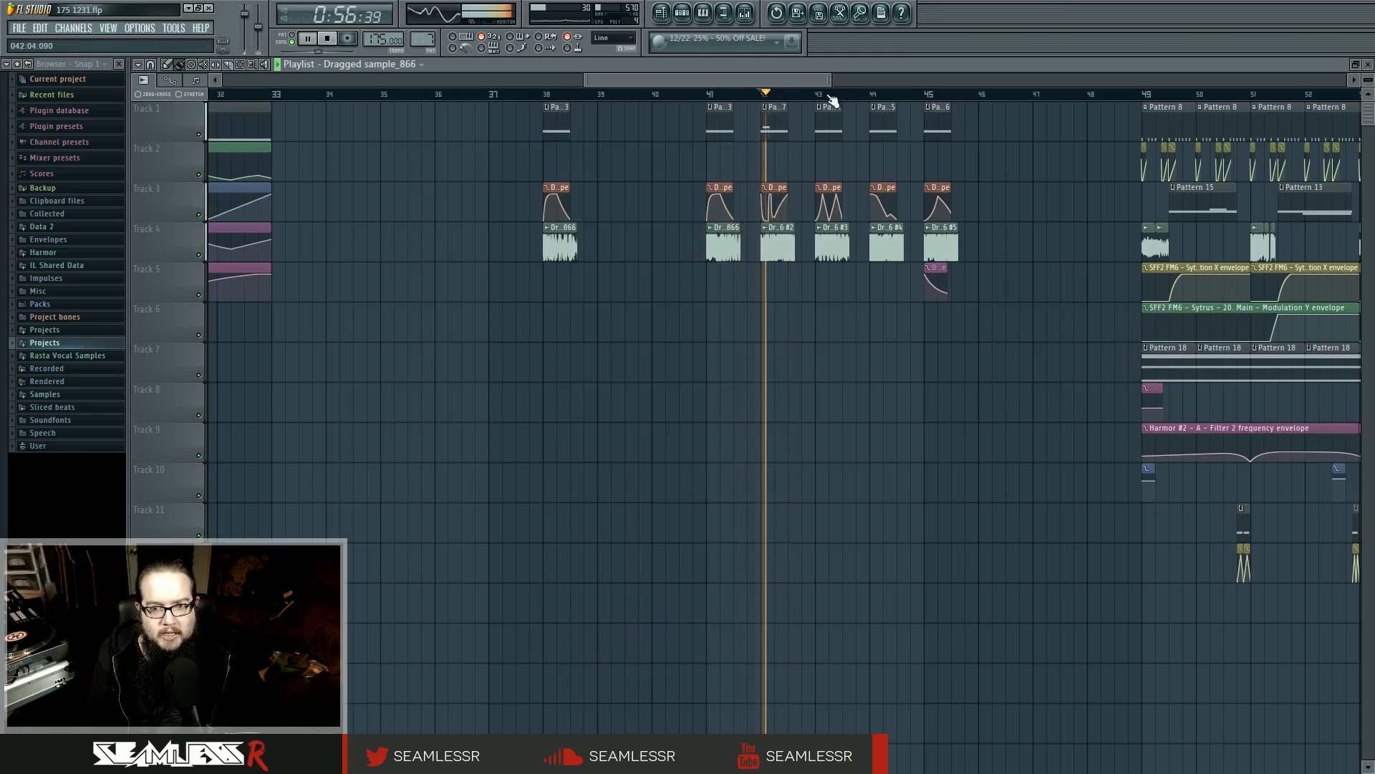
{"action": "left_click", "coordinate": [927, 95]}
{"action": "left_click", "coordinate": [544, 94]}
{"action": "key", "text": "space"}
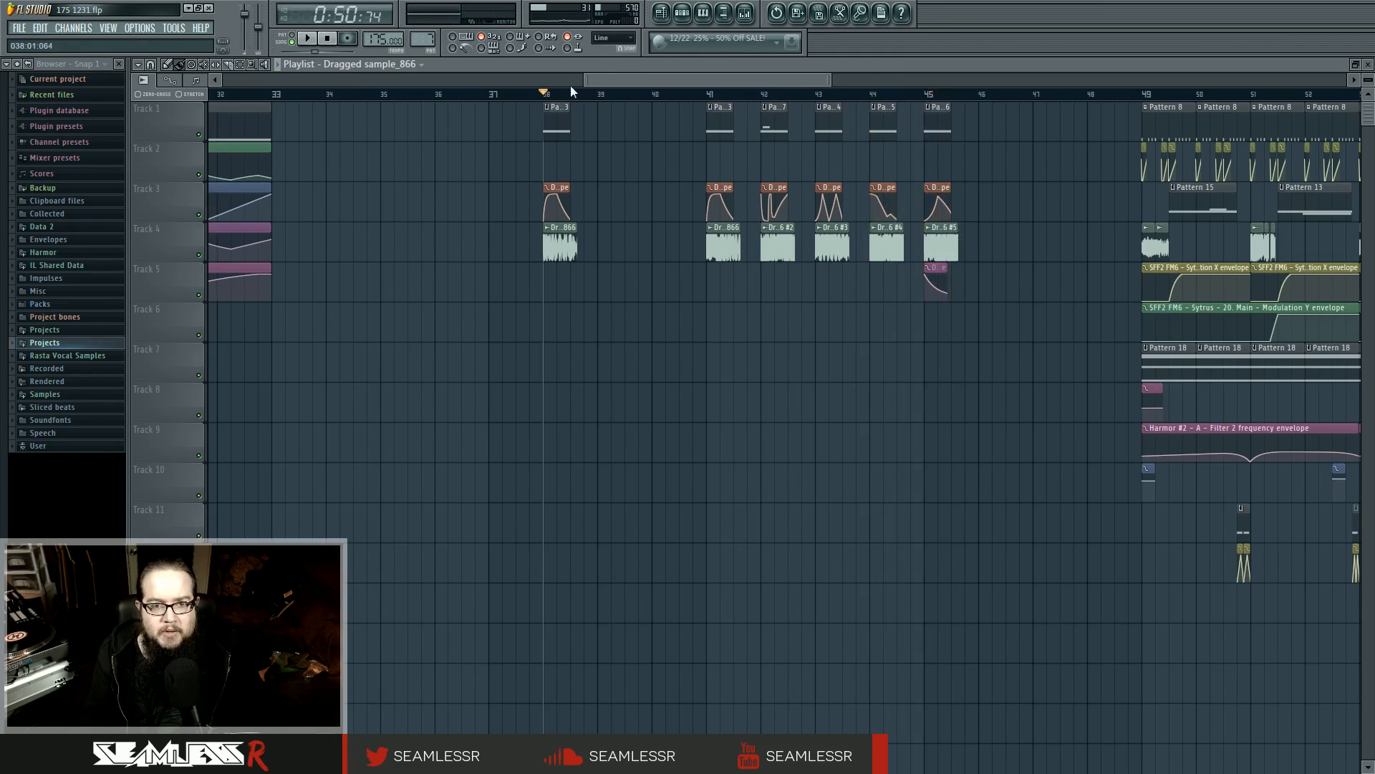
Reopen Vocodex from mixer Insert 9 and play from bar 38 to observe its carrier and modulator band levels
{"action": "left_click", "coordinate": [706, 14]}
{"action": "left_click", "coordinate": [745, 13]}
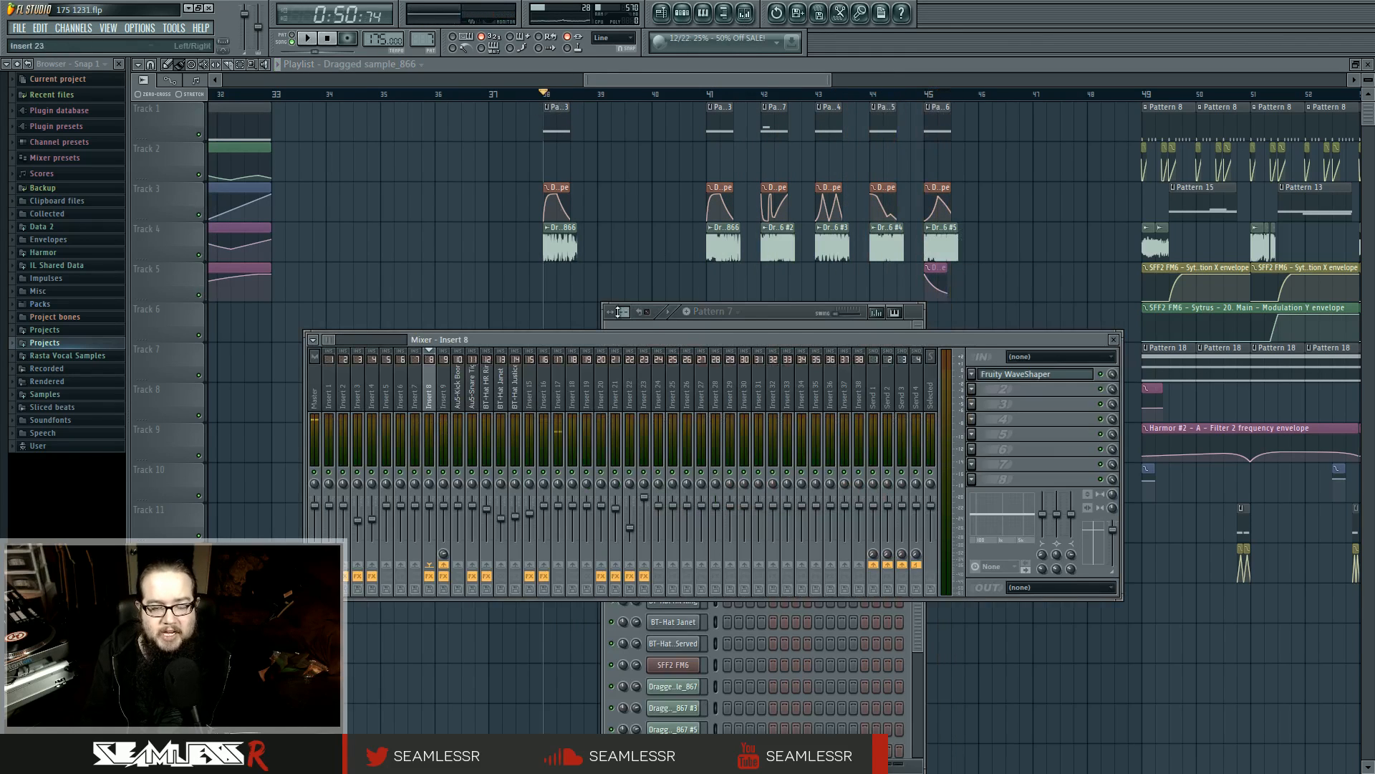
{"action": "left_click", "coordinate": [745, 13]}
{"action": "left_click", "coordinate": [745, 13]}
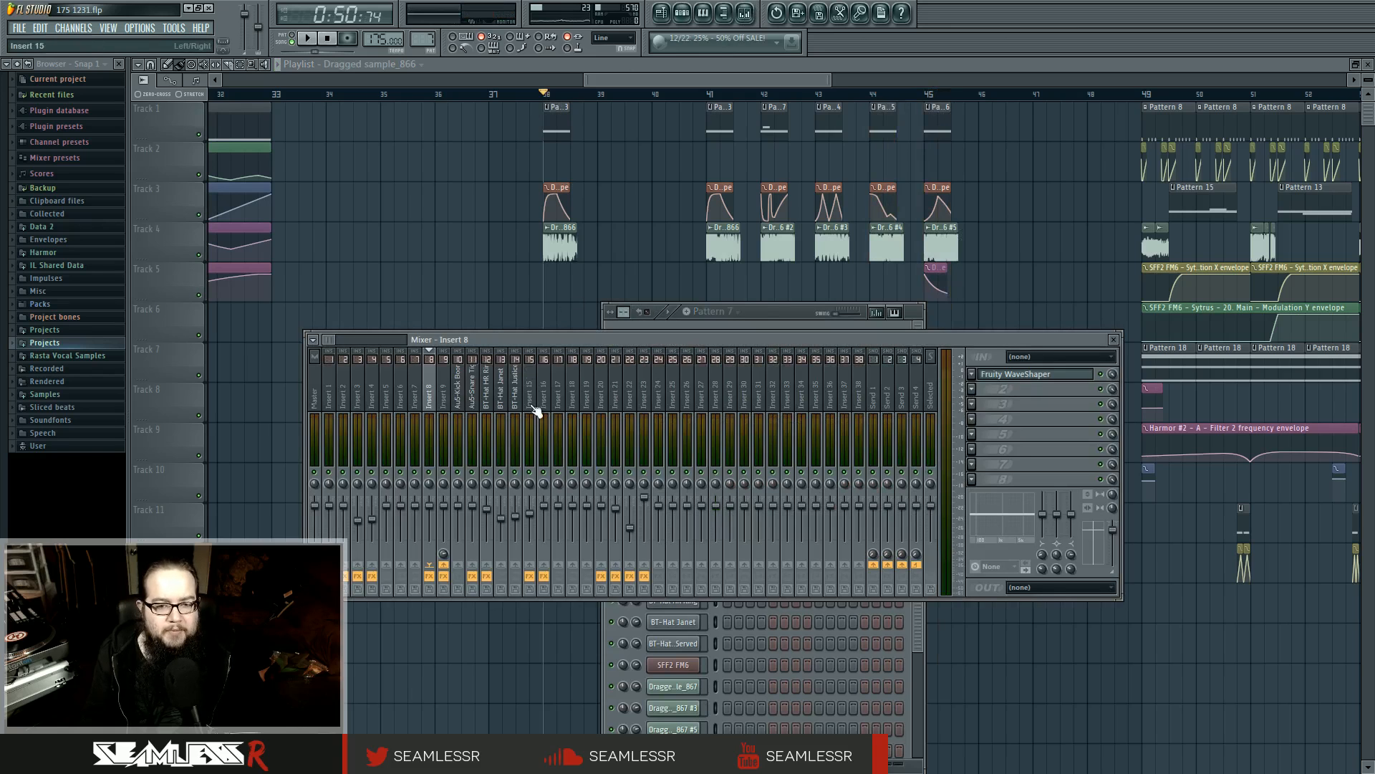
{"action": "left_click", "coordinate": [445, 397]}
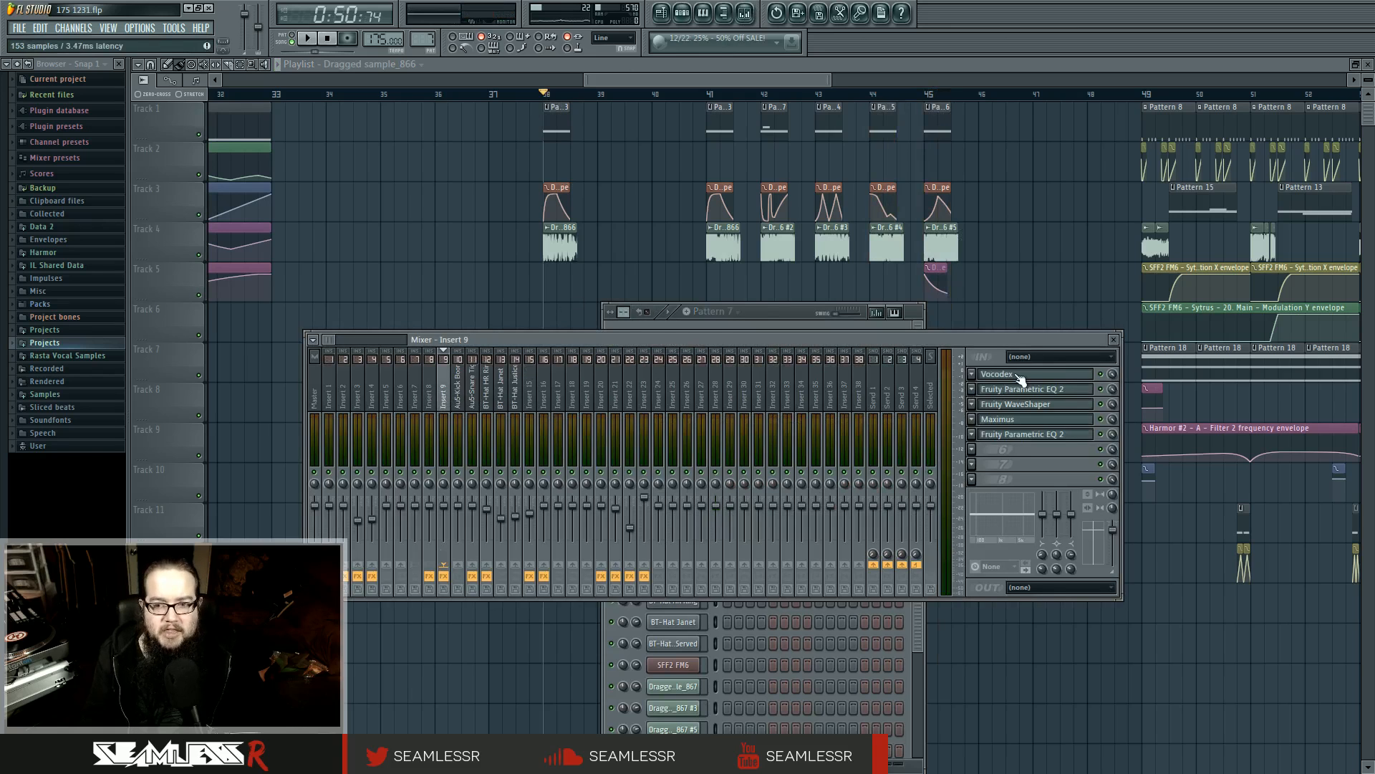
{"action": "left_click", "coordinate": [1023, 374]}
{"action": "left_click_drag", "start_coordinate": [606, 306], "coordinate": [605, 258]}
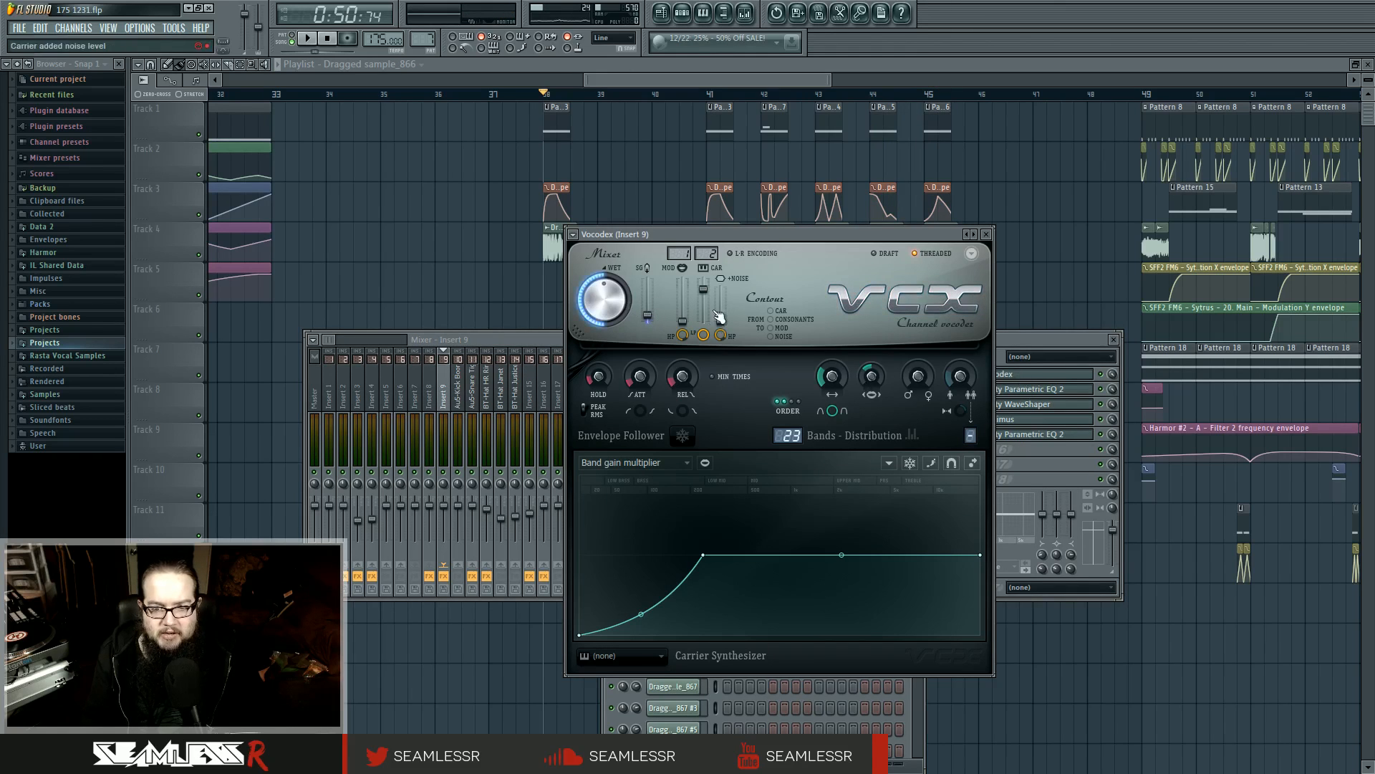
{"action": "left_click_drag", "start_coordinate": [704, 334], "coordinate": [704, 365]}
{"action": "key", "text": "space"}
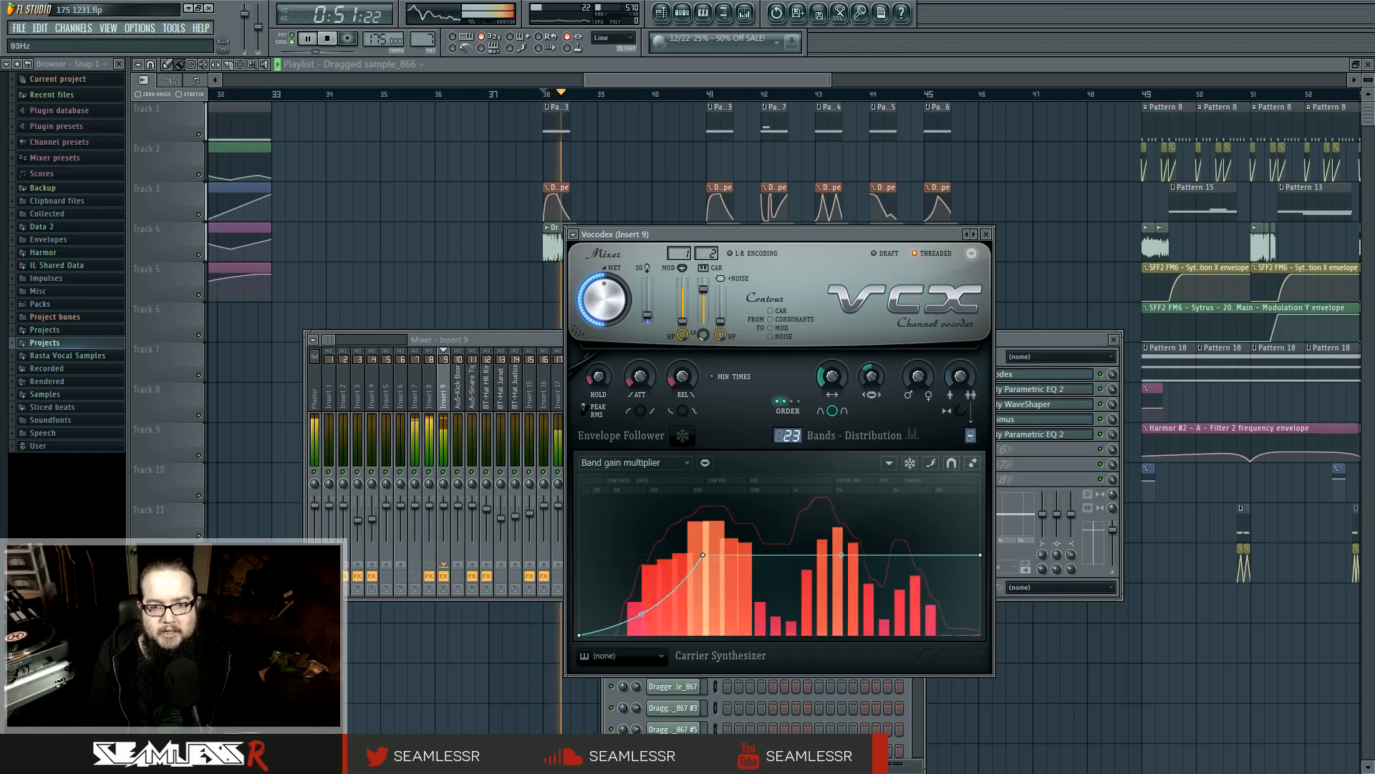
{"action": "key", "text": "space"}
Examine the Modulation X envelope and Dragged sample_866 clip at bar 38, and play the bass clips at bar 41
{"action": "right_click", "coordinate": [560, 287]}
{"action": "scroll", "coordinate": [567, 286], "scroll_direction": "up", "scroll_amount": 5}
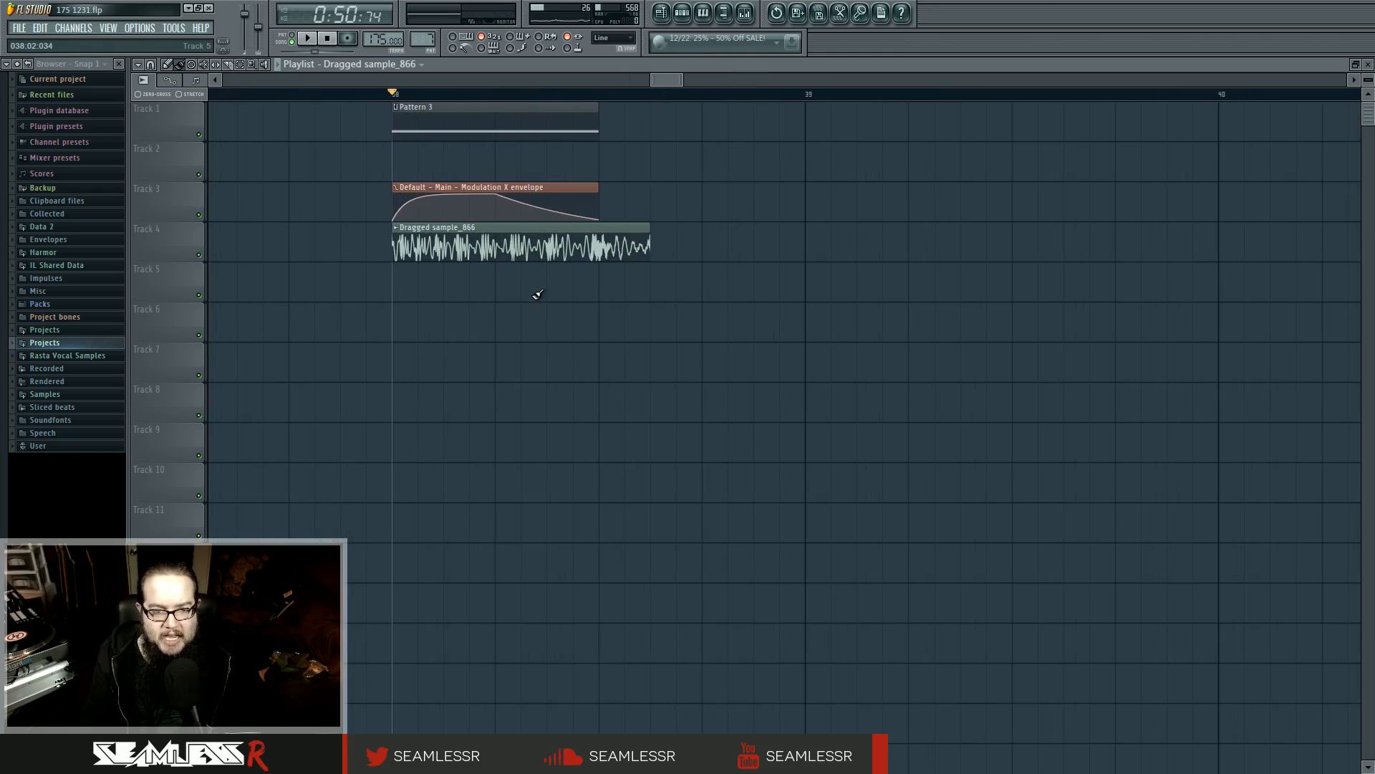
{"action": "scroll", "coordinate": [537, 294], "scroll_direction": "down", "scroll_amount": 4}
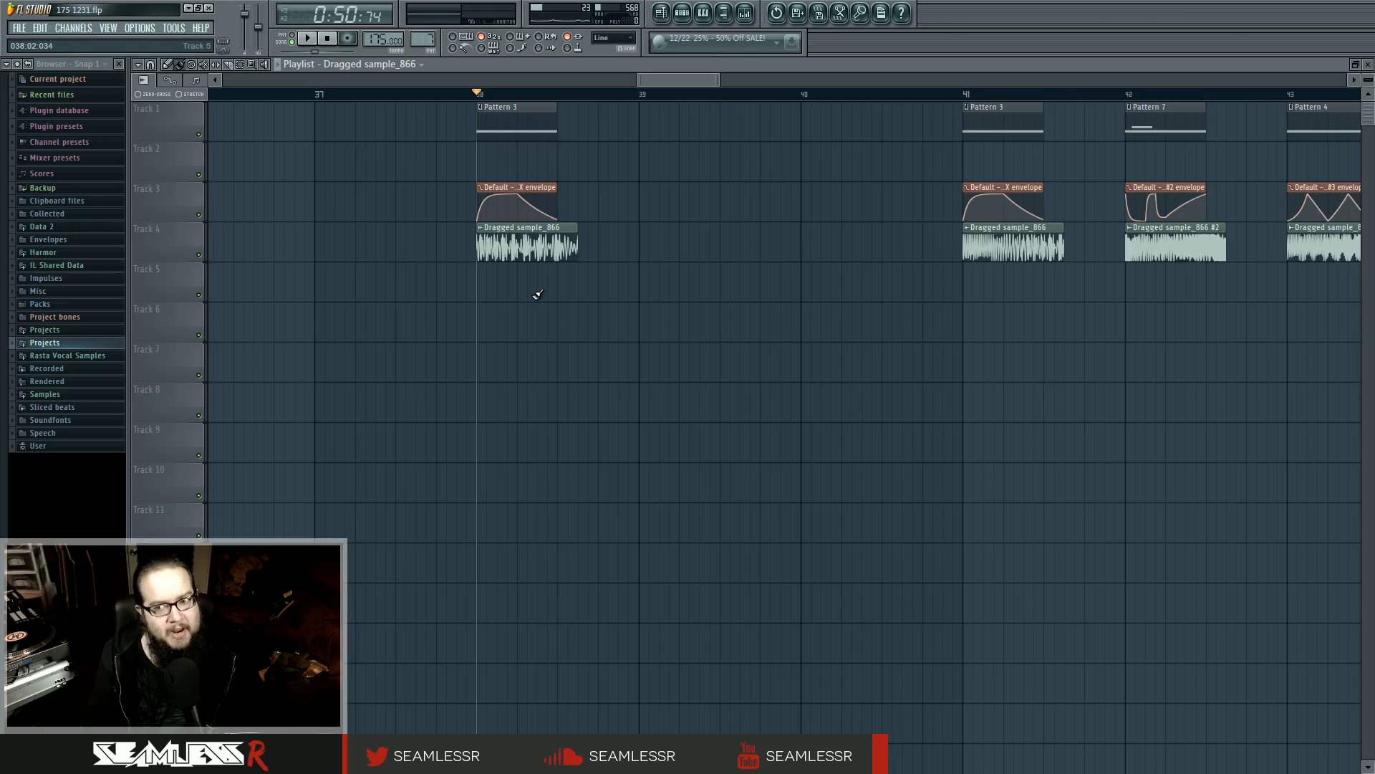
{"action": "left_click", "coordinate": [966, 95]}
{"action": "key", "text": "space"}
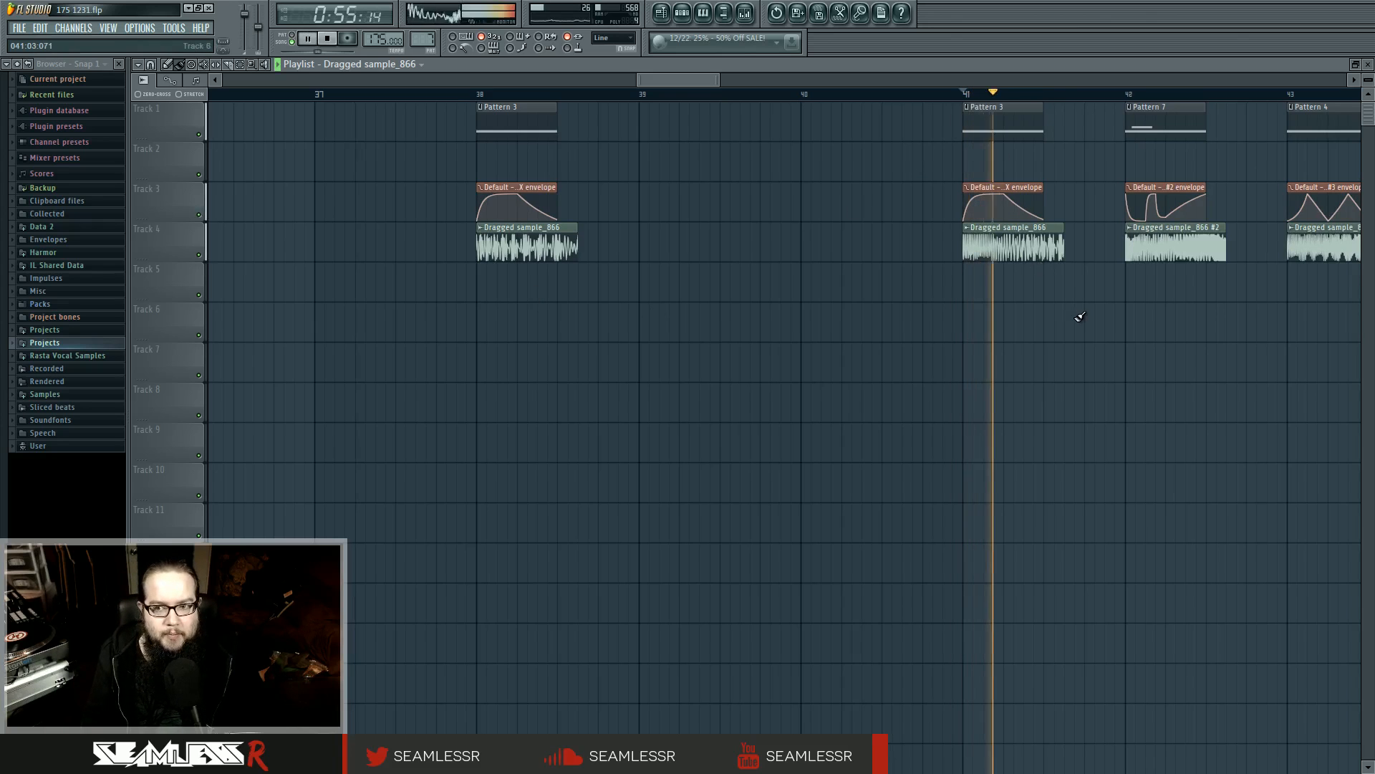
{"action": "key", "text": "space"}
{"action": "scroll", "coordinate": [1088, 323], "scroll_direction": "up", "scroll_amount": 4}
{"action": "scroll", "coordinate": [745, 313], "scroll_direction": "down", "scroll_amount": 3}
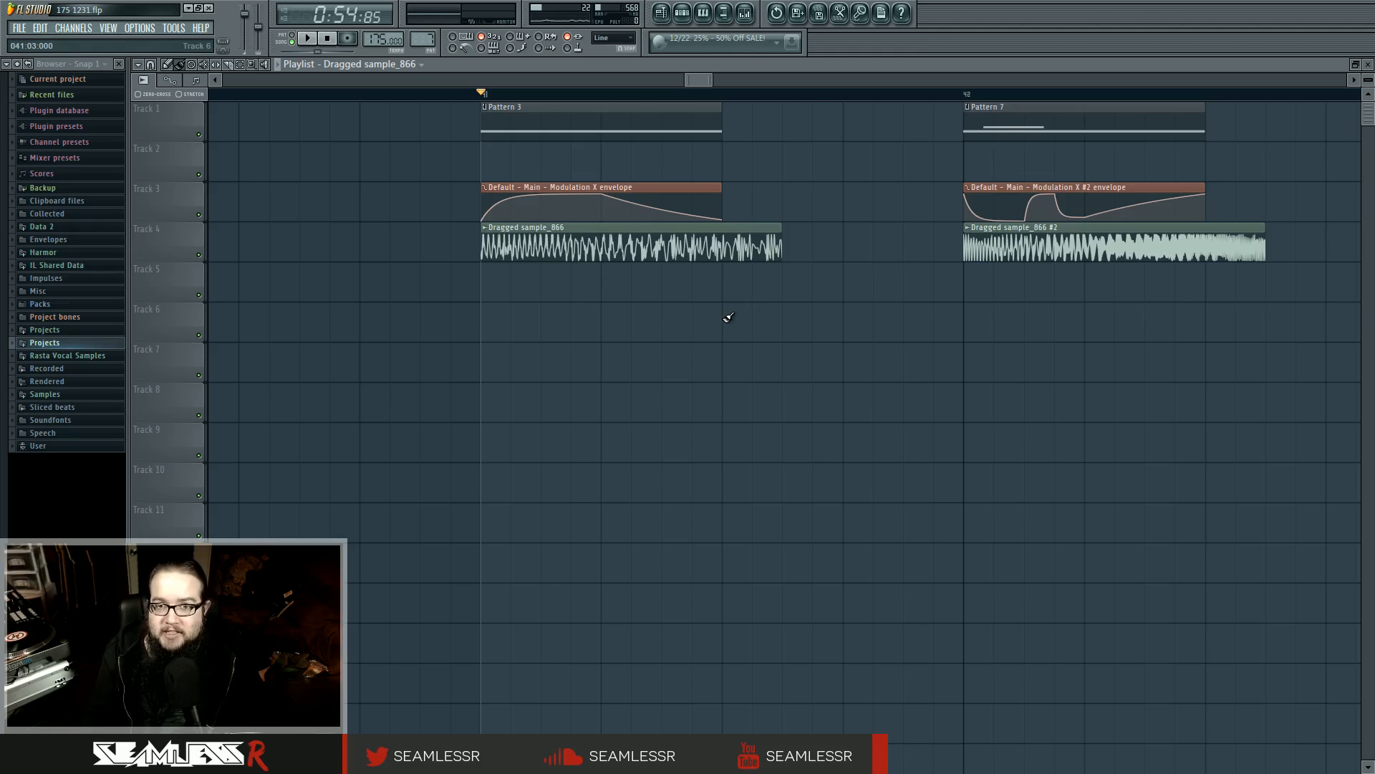
{"action": "scroll", "coordinate": [687, 317], "scroll_direction": "down", "scroll_amount": 5}
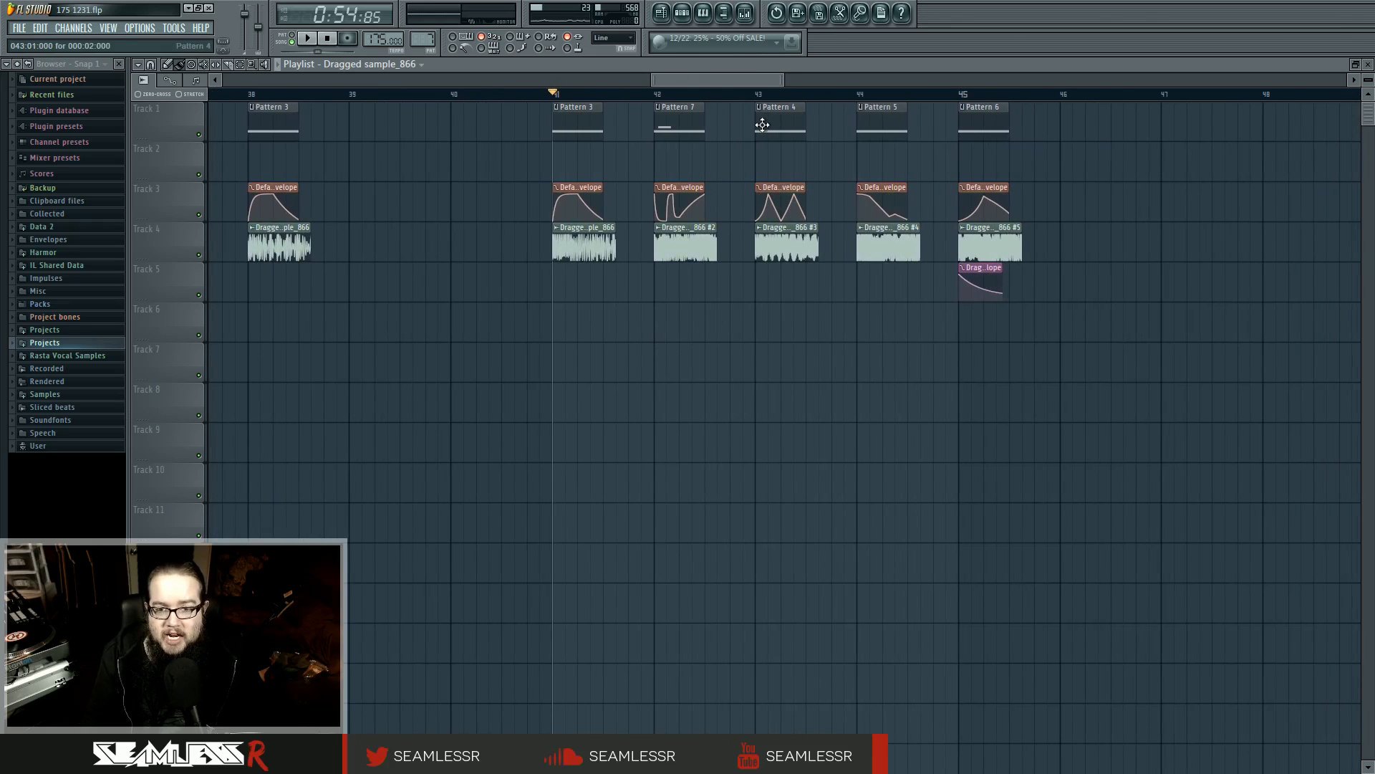
Place the playhead at bar 42 and slip the audio inside the Dragged sample_866 #2 clip, auditioning each offset
{"action": "left_click", "coordinate": [656, 93]}
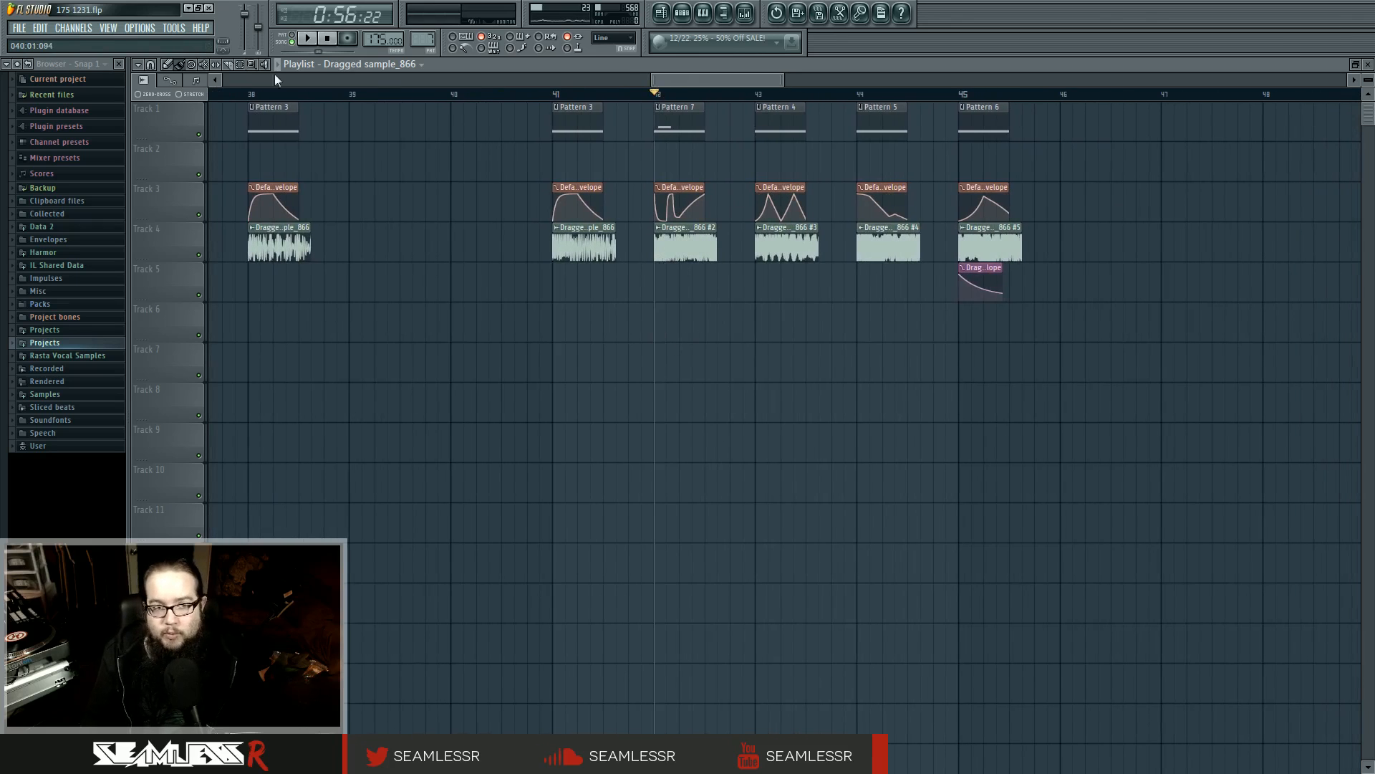
{"action": "key", "text": "space"}
{"action": "left_click", "coordinate": [216, 65]}
{"action": "key", "text": "space"}
{"action": "left_click_drag", "start_coordinate": [701, 248], "coordinate": [880, 267]}
{"action": "key", "text": "space"}
{"action": "key", "text": "space"}
{"action": "key", "text": "space"}
{"action": "left_click_drag", "start_coordinate": [690, 248], "coordinate": [742, 271]}
{"action": "key", "text": "space"}
{"action": "key", "text": "space"}
Try further slip offsets on Dragged sample_866 #2 at bar 42, replaying the clip after each change
{"action": "key", "text": "space"}
{"action": "key", "text": "space"}
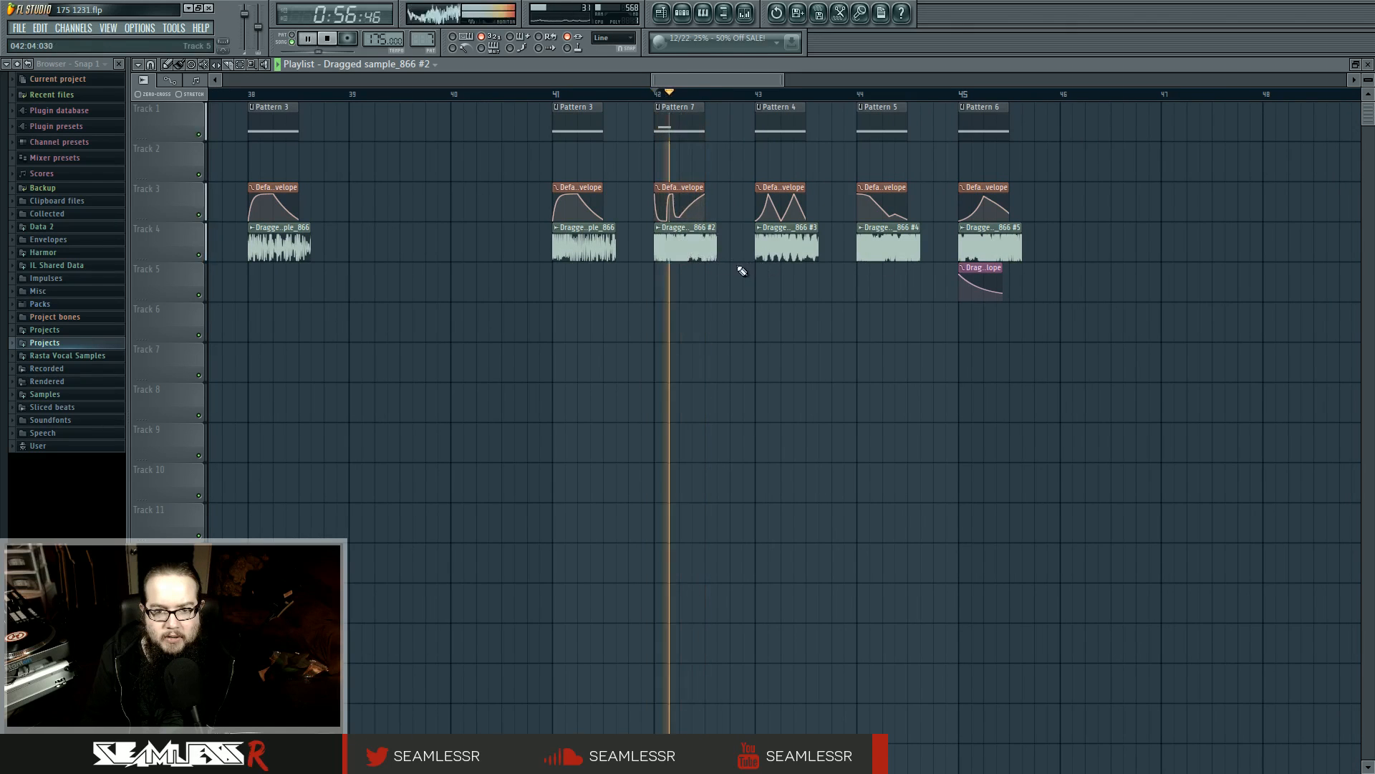
{"action": "key", "text": "space"}
{"action": "key", "text": "space"}
{"action": "key", "text": "space"}
{"action": "key", "text": "space"}
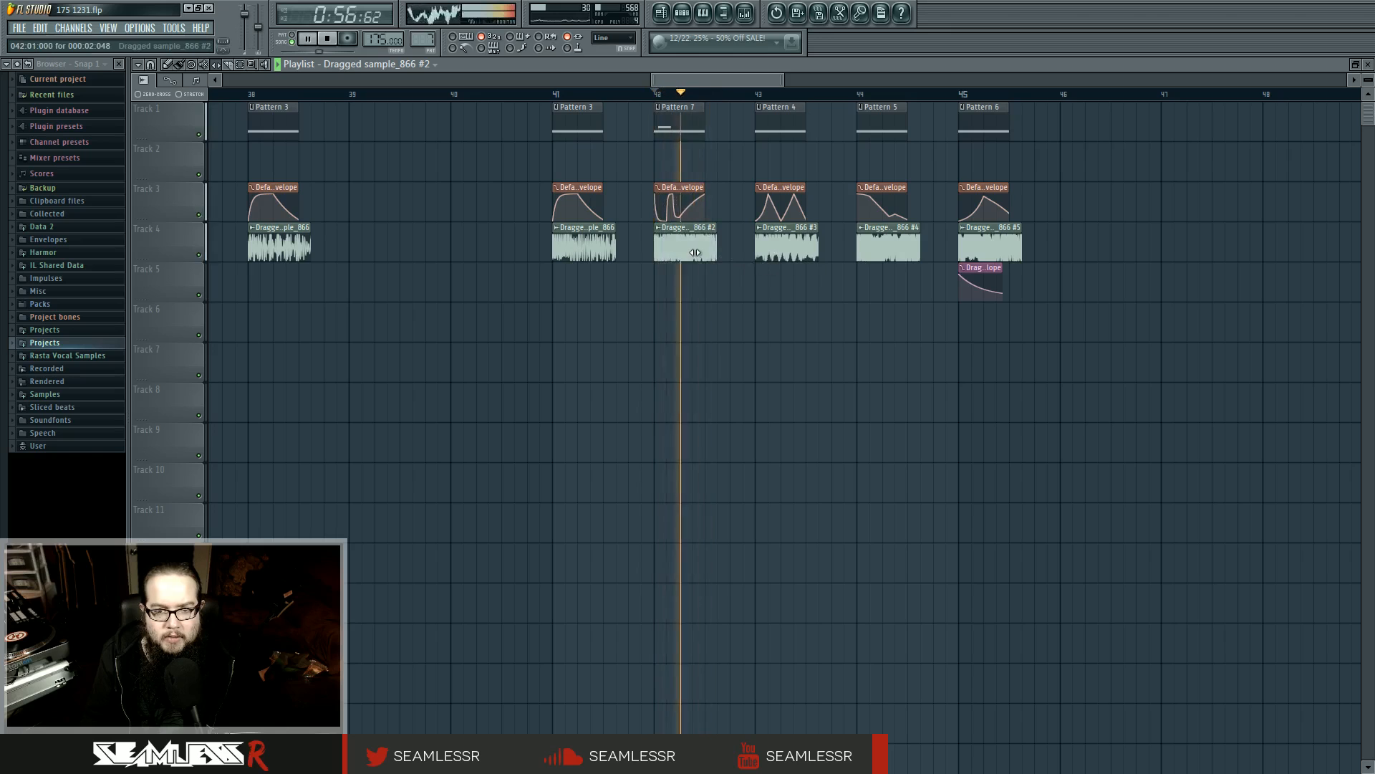
{"action": "key", "text": "space"}
{"action": "key", "text": "space"}
{"action": "key", "text": "space"}
{"action": "key", "text": "space"}
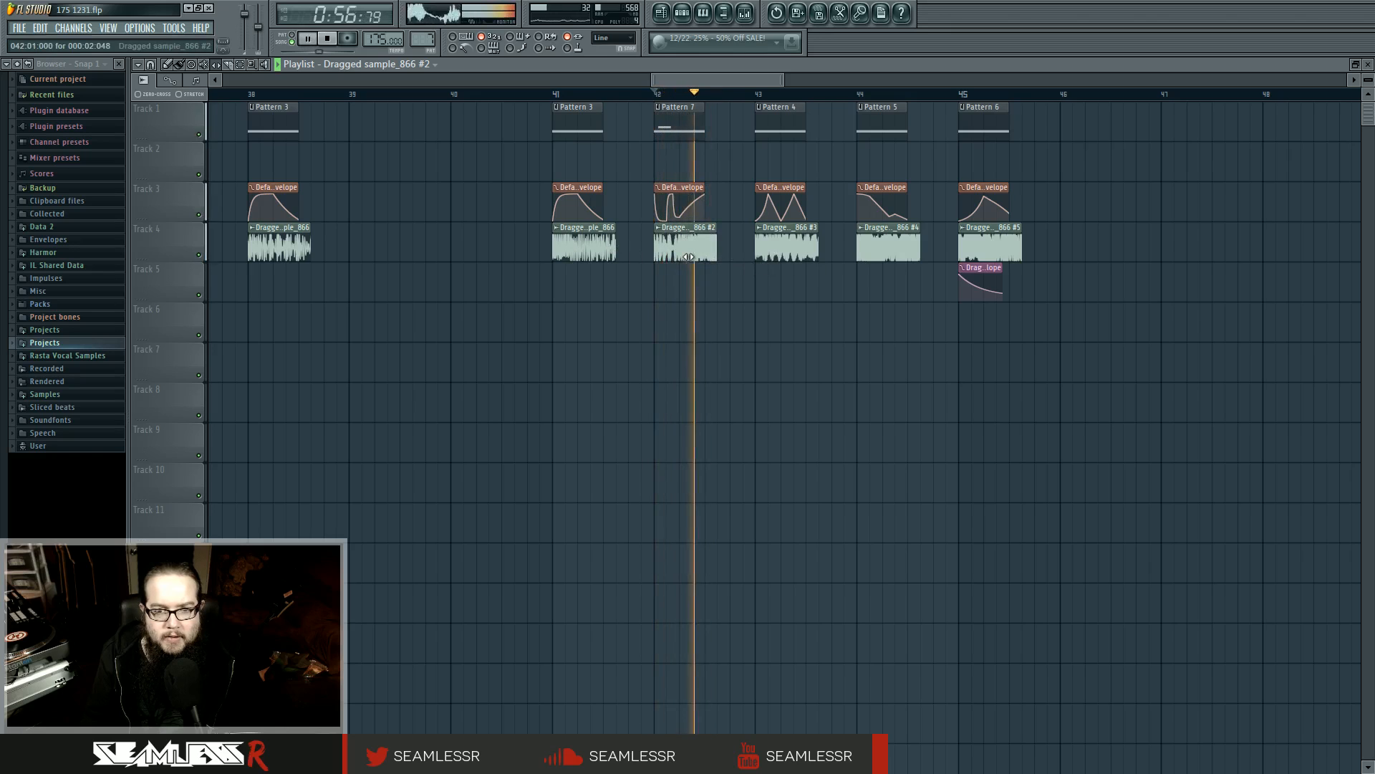
{"action": "key", "text": "space"}
Inspect the channel settings of Dragged sample_866 #2 and #3 to compare their time stretching and precomputed effects
{"action": "double_click", "coordinate": [689, 256]}
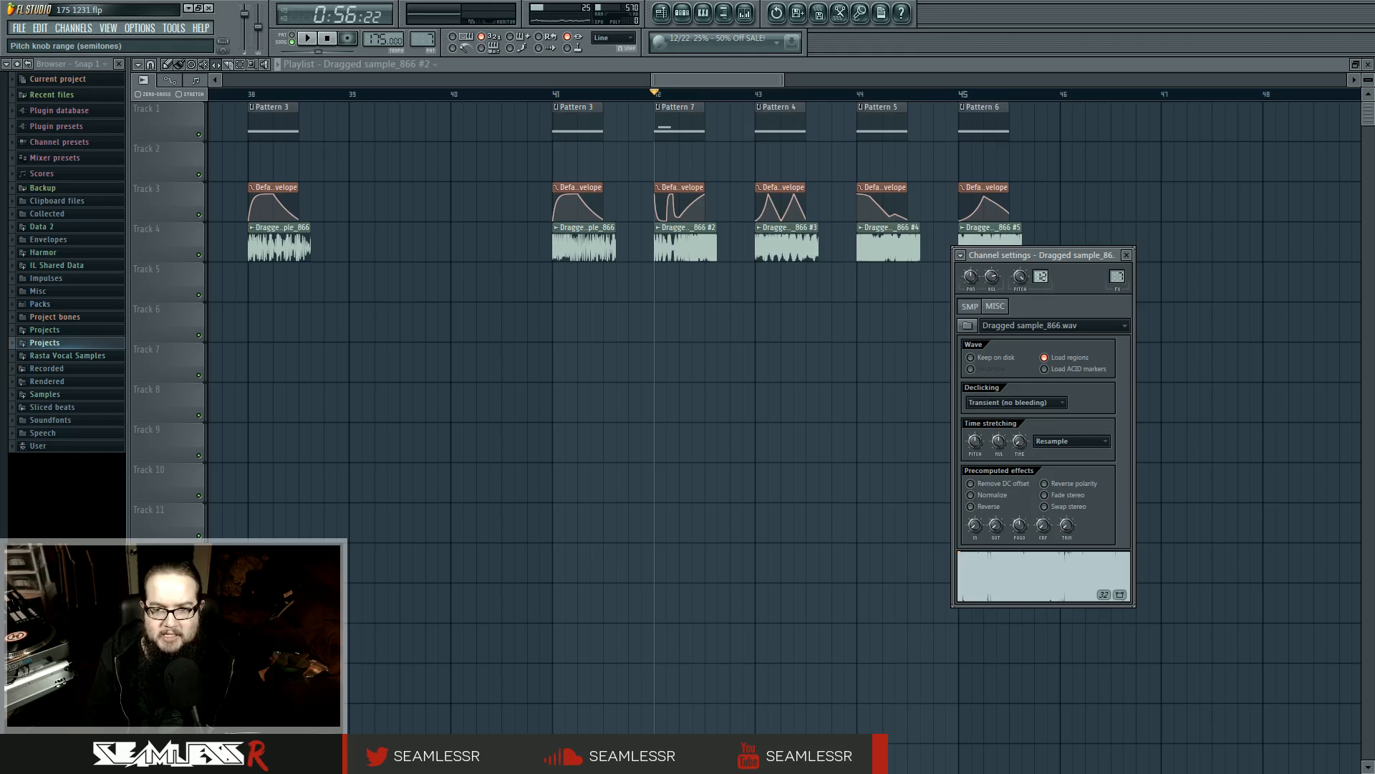
{"action": "key", "text": "Escape"}
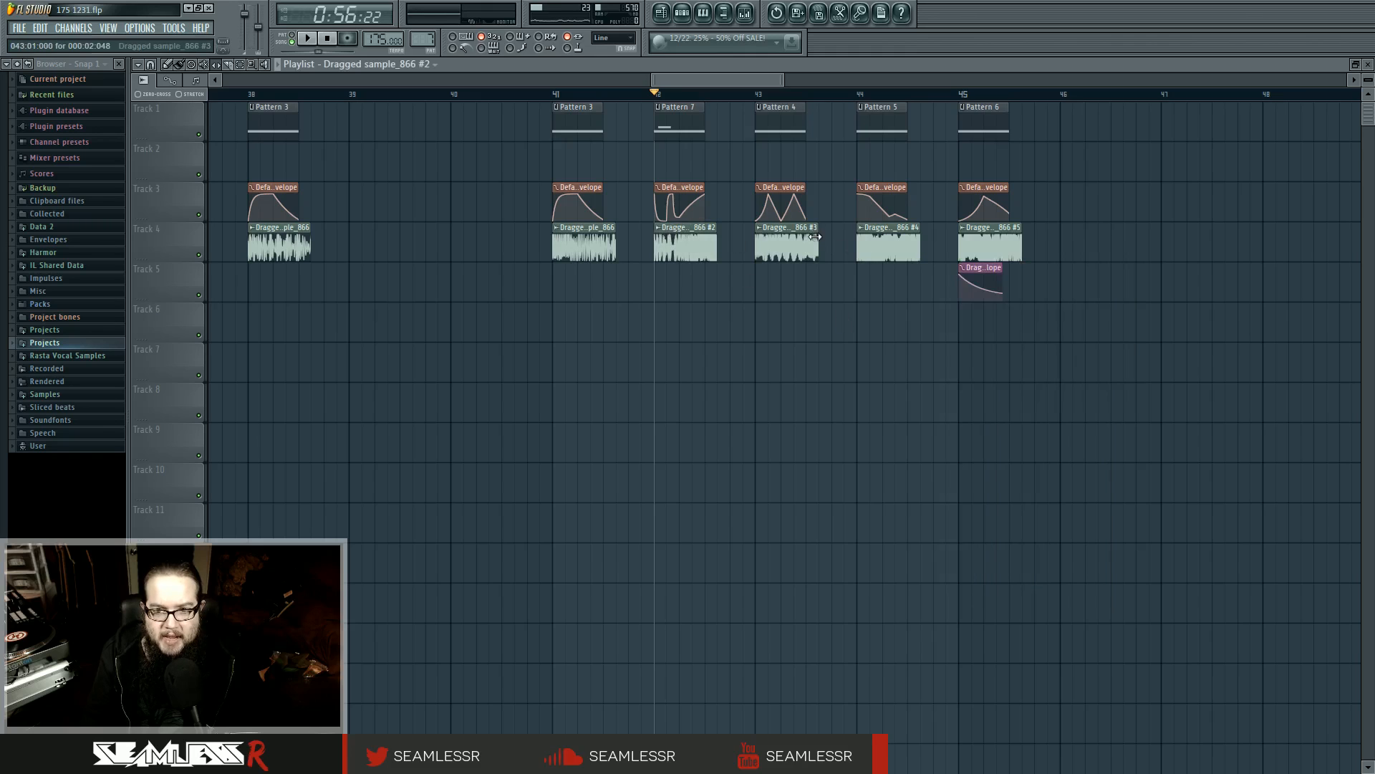
{"action": "double_click", "coordinate": [780, 240]}
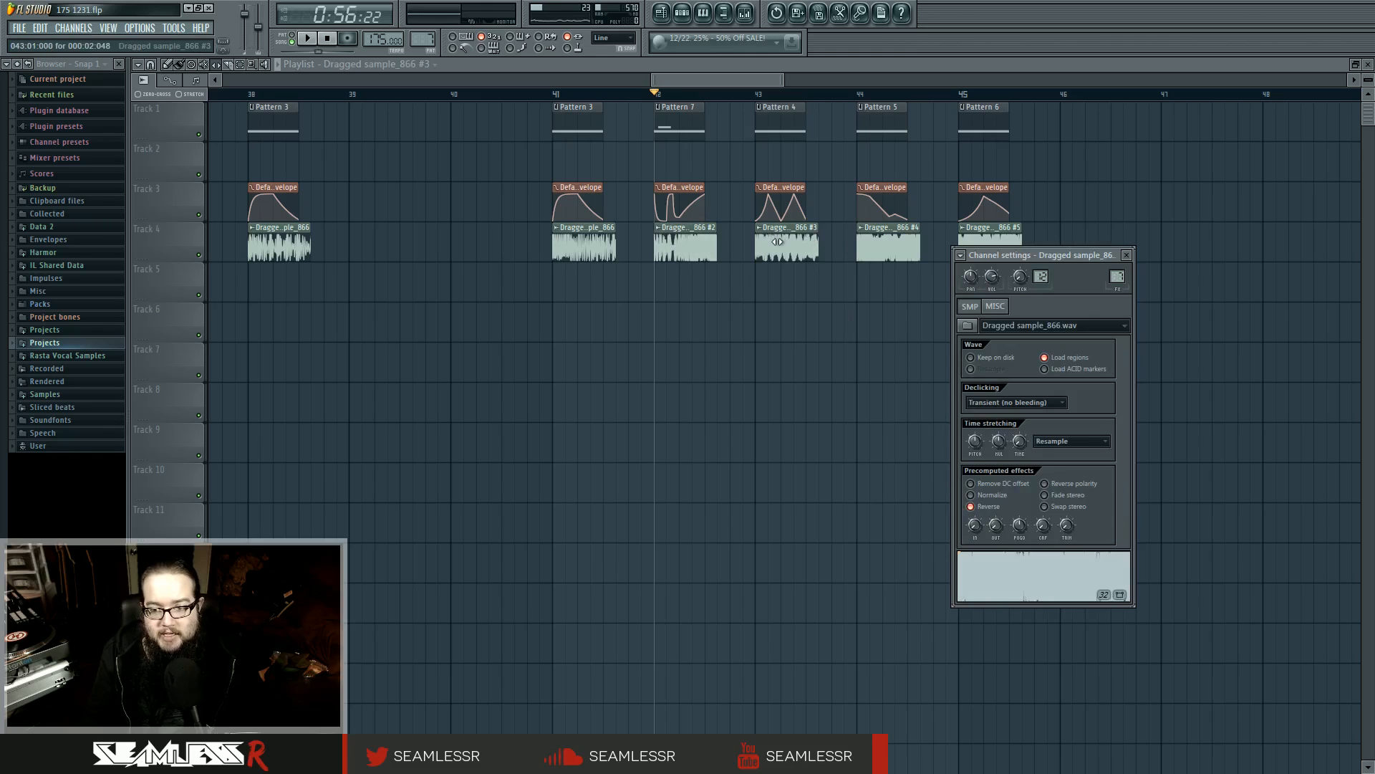
{"action": "key", "text": "Escape"}
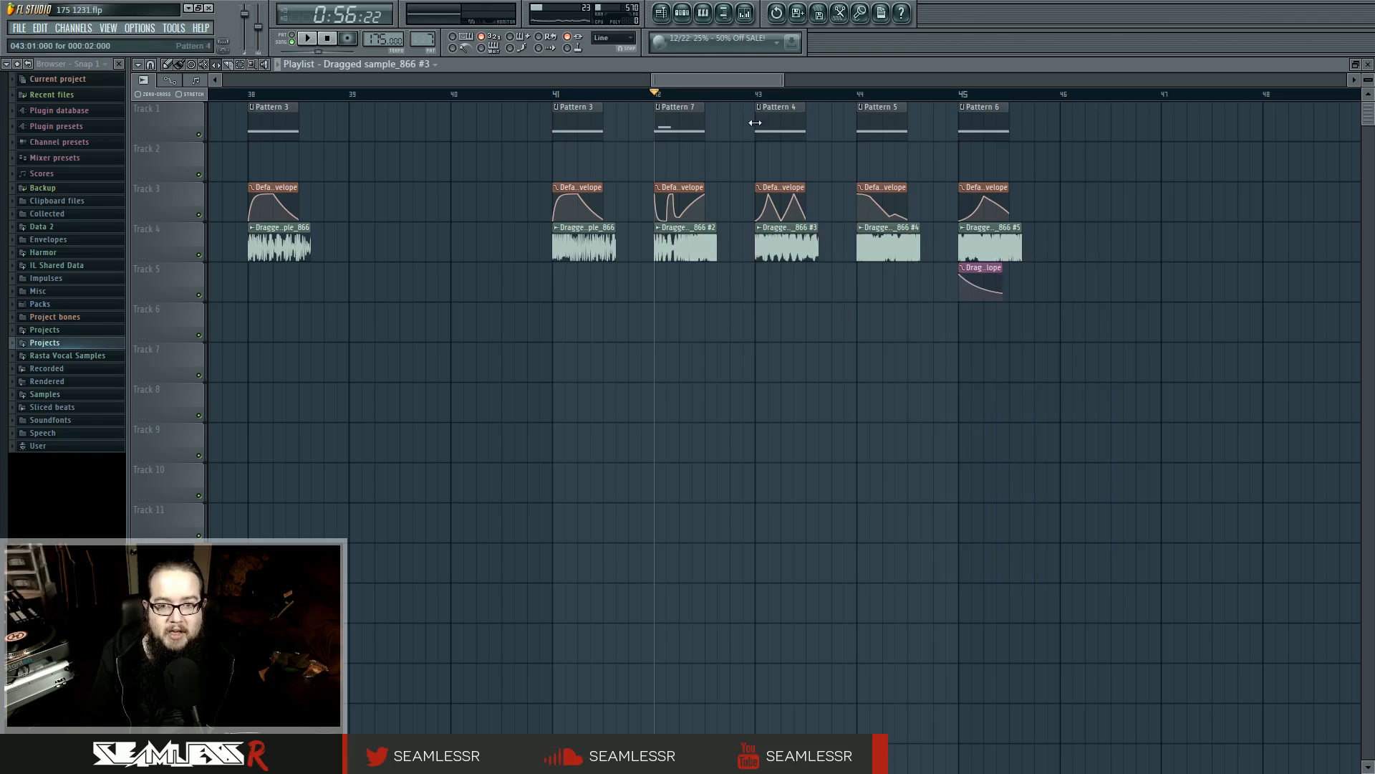
Slip the audio inside the Dragged sample_866 #3 clip and audition it from bar 43
{"action": "key", "text": "space"}
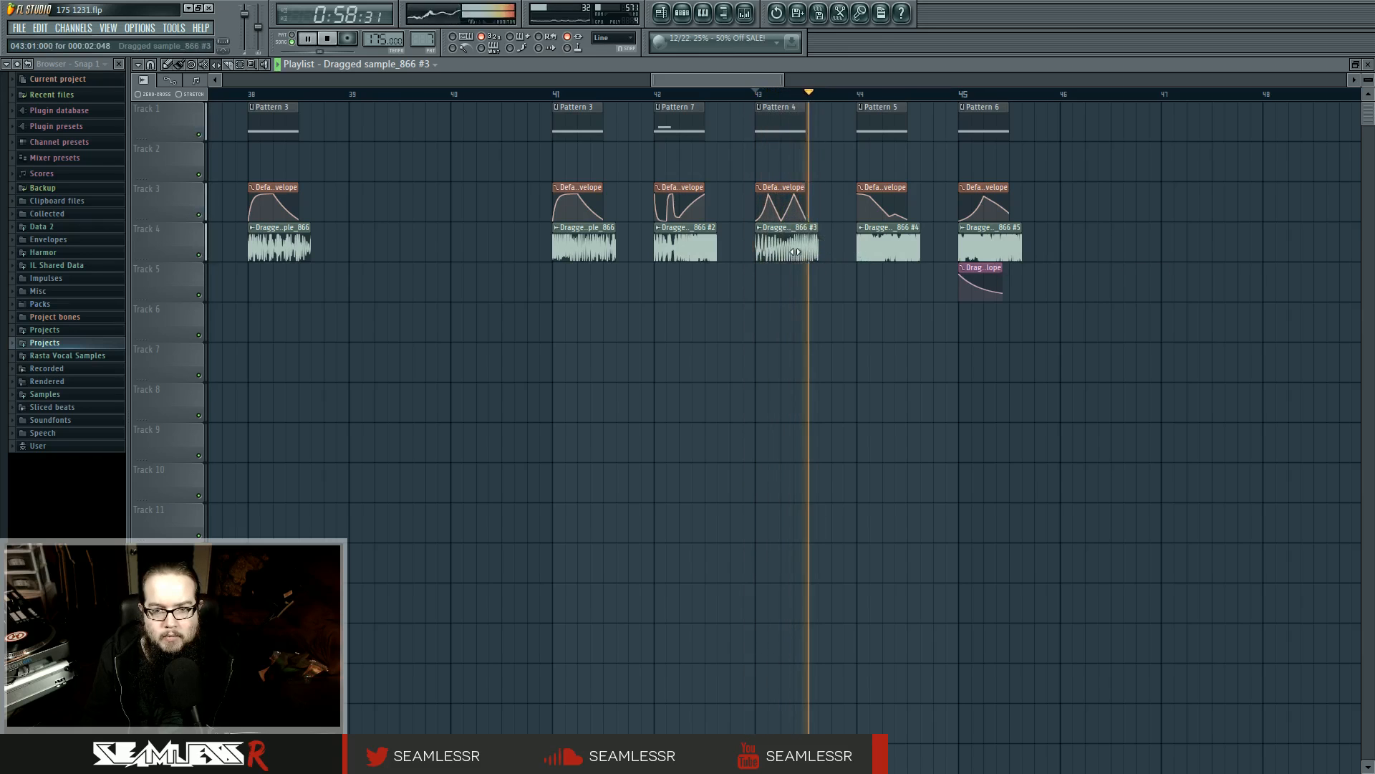
{"action": "key", "text": "space"}
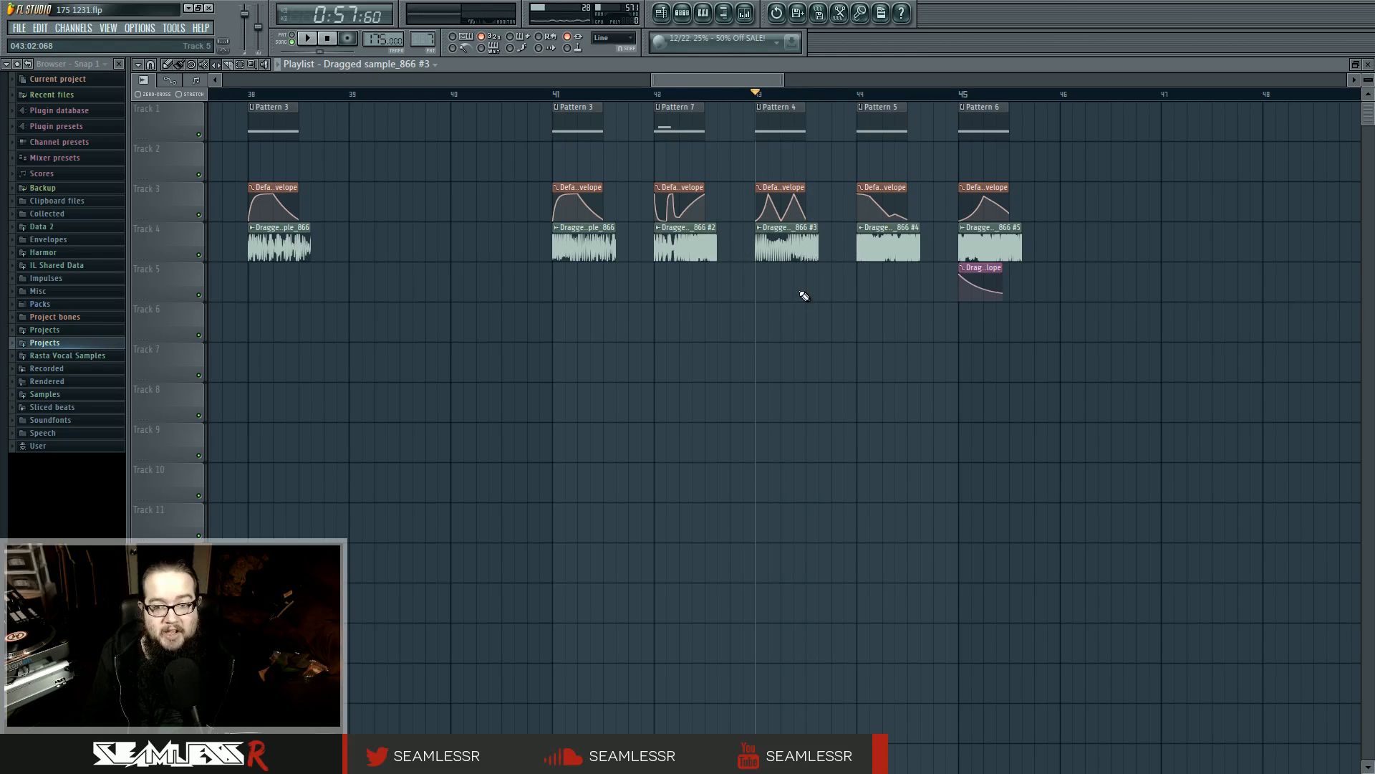
Place the playhead at bar 44 and try slipping the audio inside the Dragged sample_866 #4 clip, replaying it repeatedly
{"action": "left_click", "coordinate": [858, 95]}
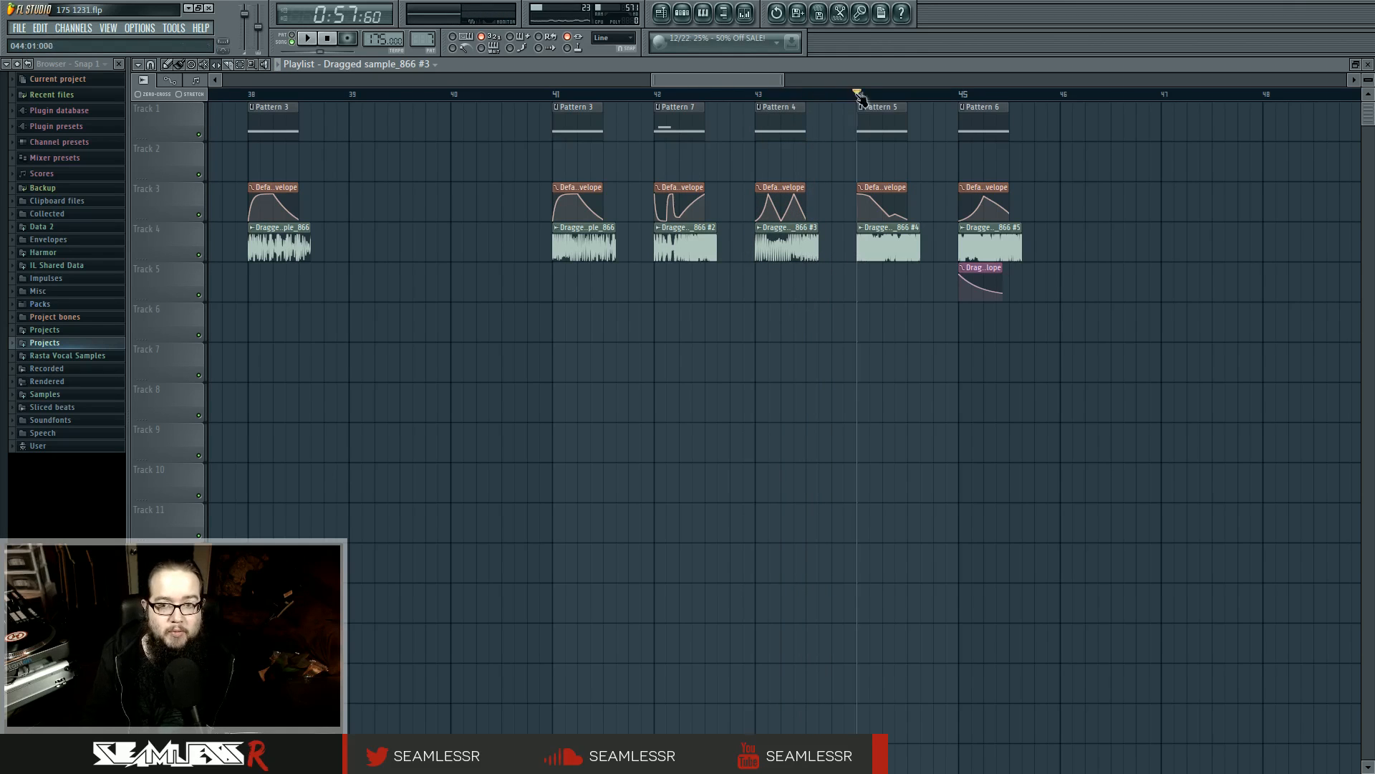
{"action": "key", "text": "space"}
{"action": "key", "text": "space"}
{"action": "left_click", "coordinate": [901, 235]}
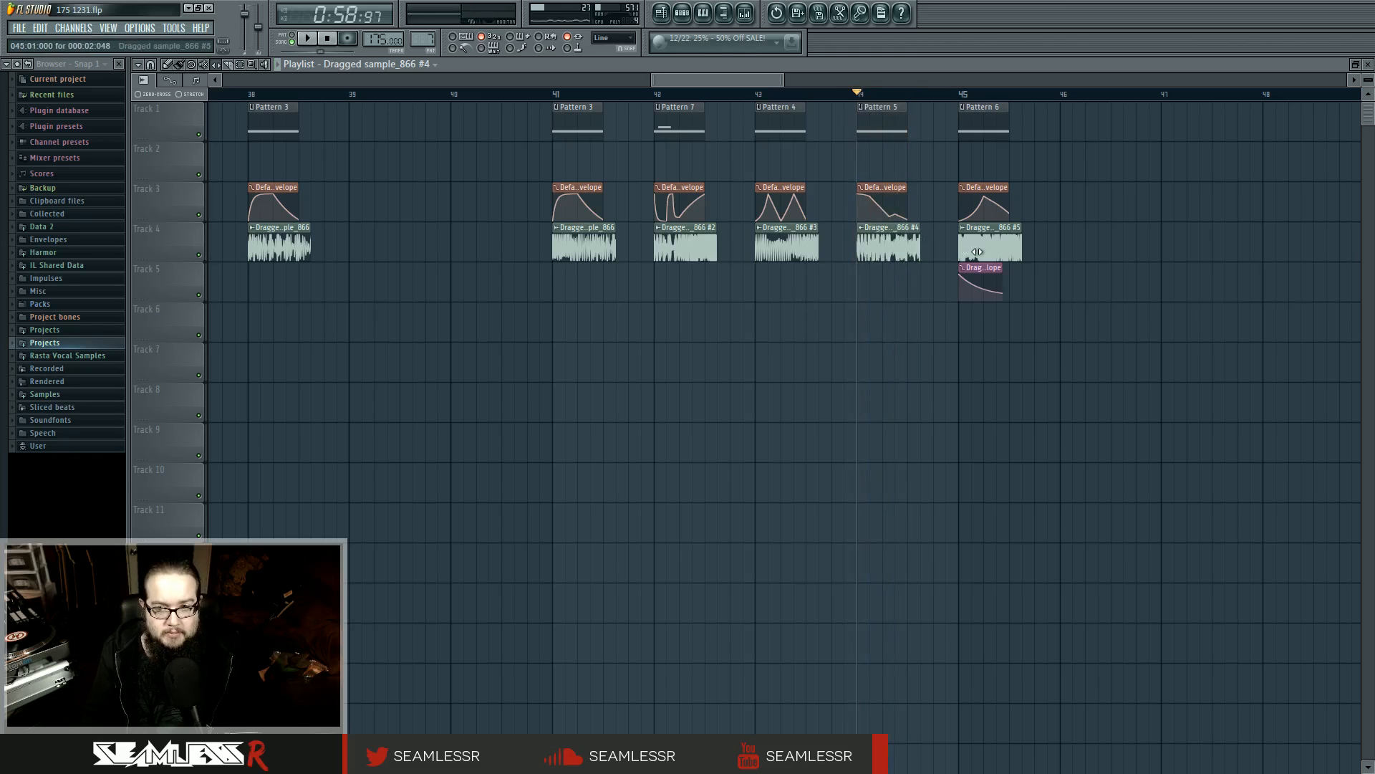
{"action": "key", "text": "space"}
{"action": "key", "text": "space"}
{"action": "key", "text": "space"}
{"action": "key", "text": "space"}
{"action": "key", "text": "space"}
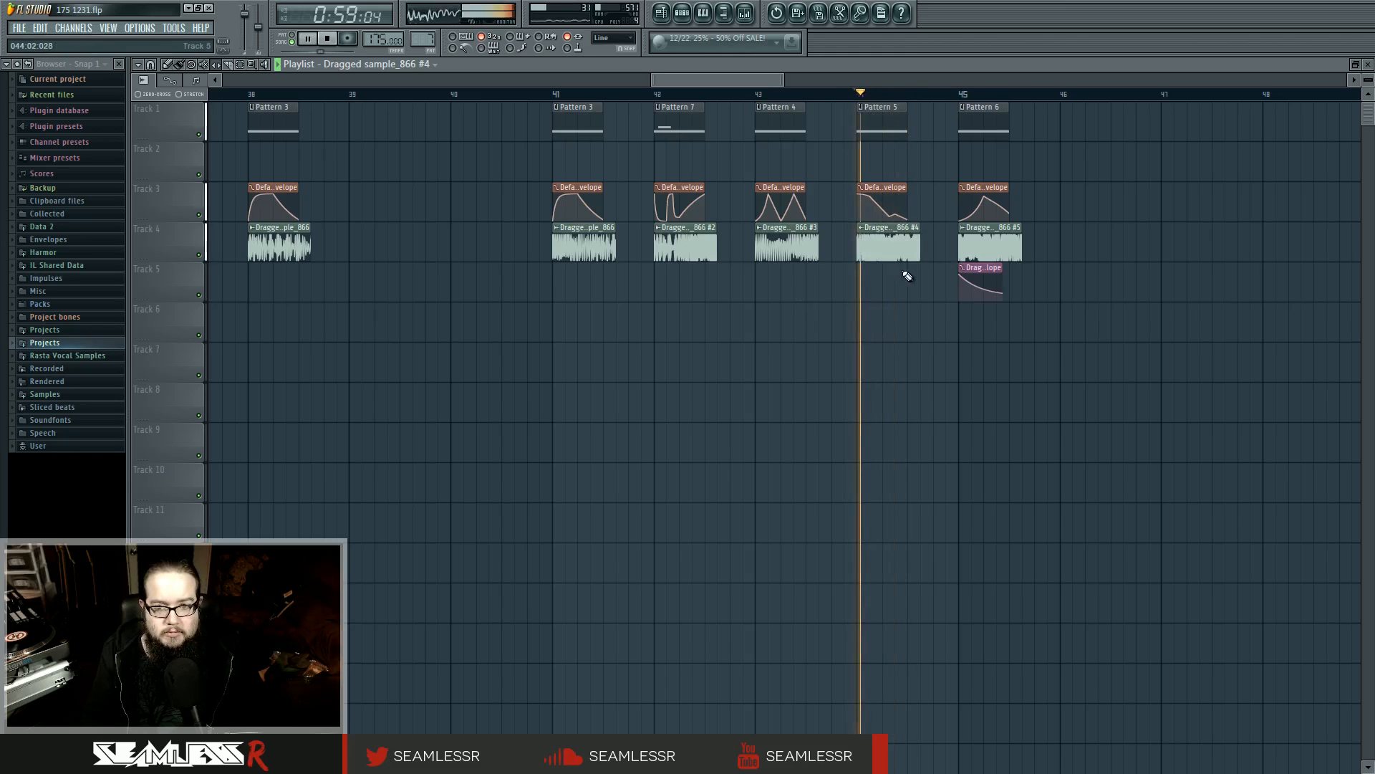
Audition the Dragged sample_866 #5 clip from bar 45 and the Dragged sample_866 clip from bar 41
{"action": "key", "text": "space"}
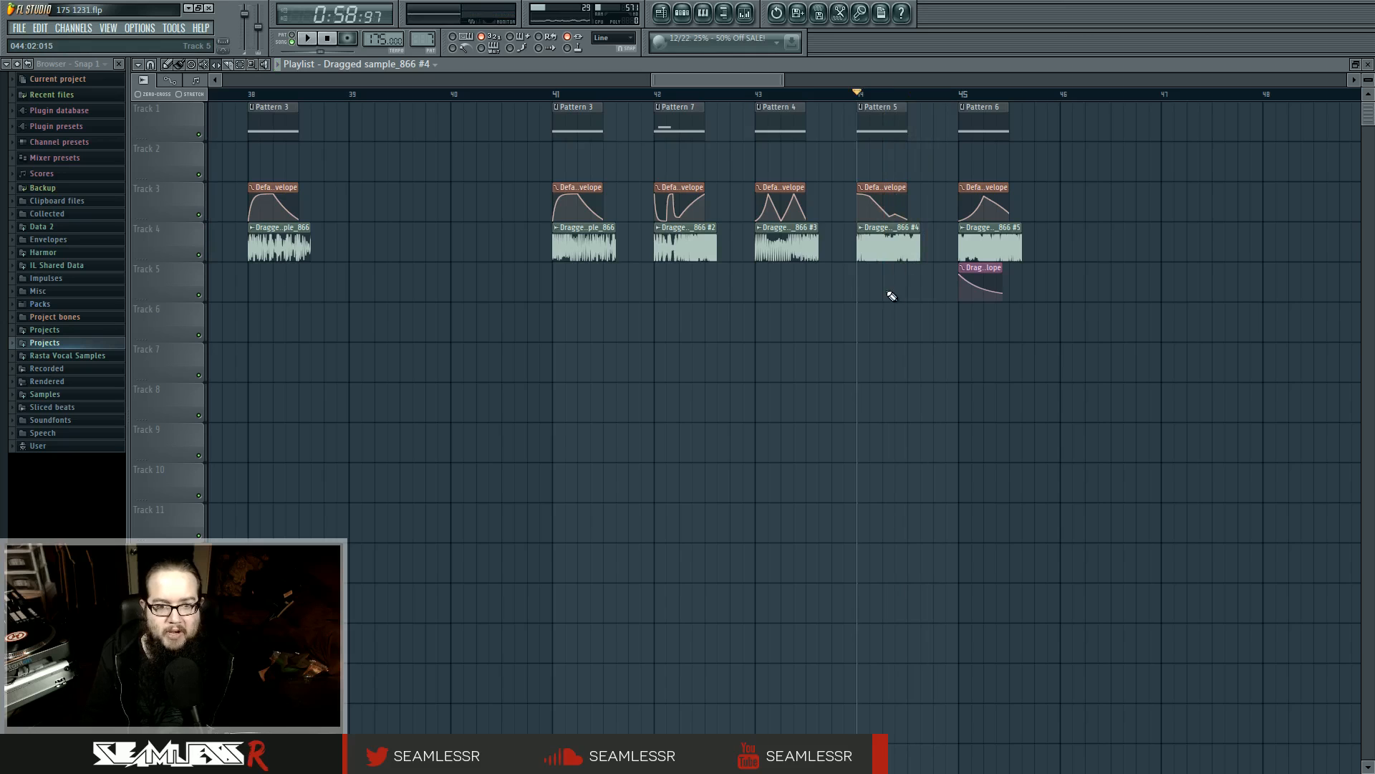
{"action": "left_click", "coordinate": [961, 94]}
{"action": "key", "text": "space"}
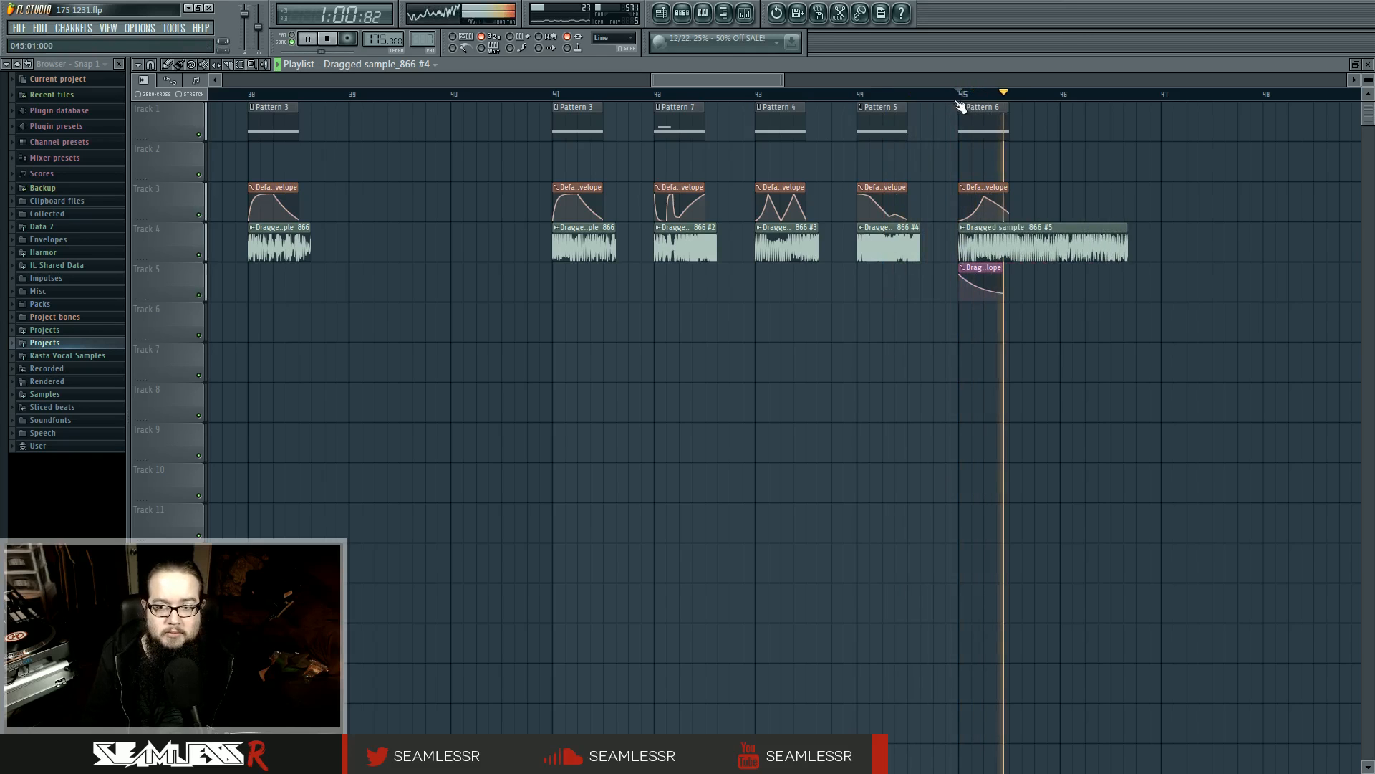
{"action": "left_click", "coordinate": [558, 96]}
{"action": "left_click", "coordinate": [558, 96]}
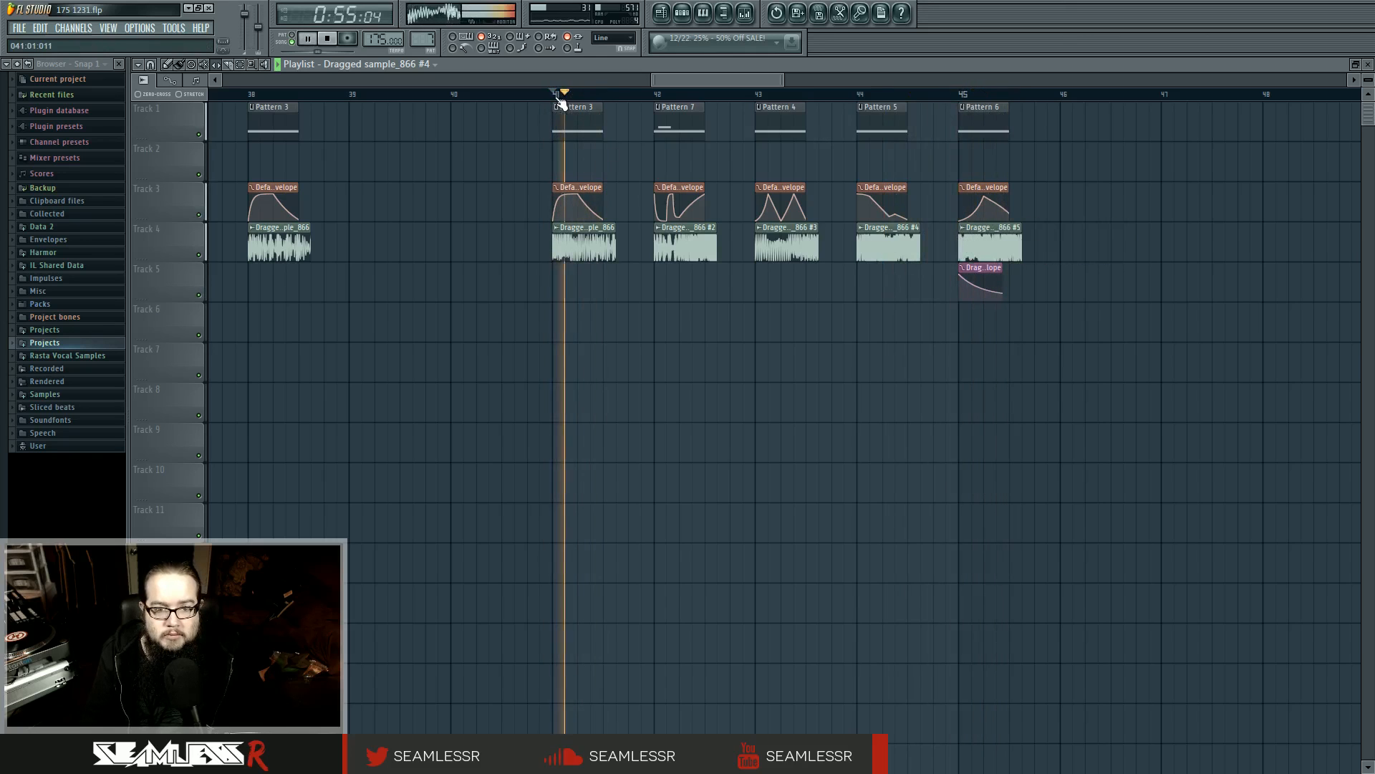
{"action": "left_click", "coordinate": [558, 96]}
{"action": "key", "text": "space"}
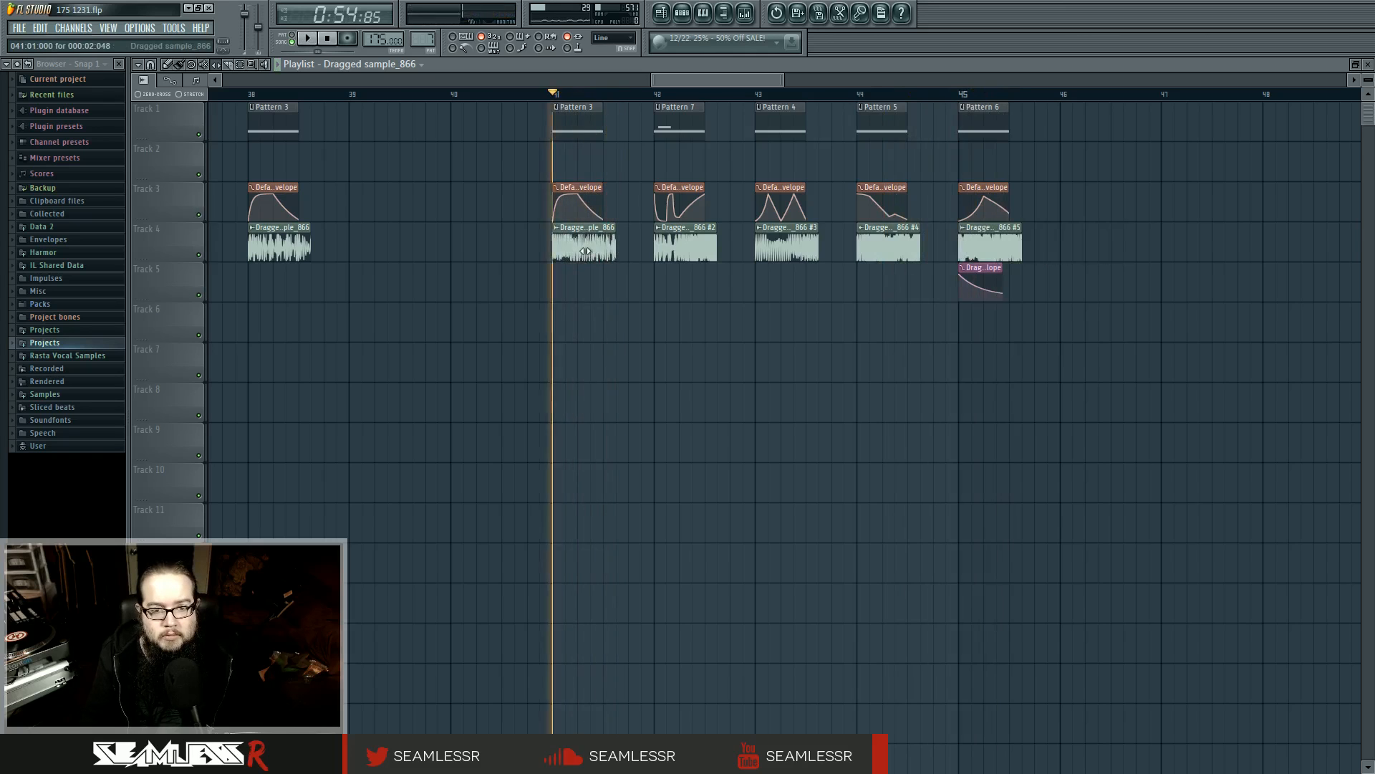
{"action": "key", "text": "space"}
Open Pattern 3 at bar 41 in the piano roll and check the mixer levels while it plays
{"action": "key", "text": "space"}
{"action": "double_click", "coordinate": [581, 122]}
{"action": "key", "text": "space"}
{"action": "mouse_move", "coordinate": [212, 372]}
{"action": "left_mouse_down"}
{"action": "mouse_move", "coordinate": [201, 226]}
{"action": "mouse_move", "coordinate": [197, 372]}
{"action": "left_mouse_up"}
{"action": "key", "text": "space"}
{"action": "left_click", "coordinate": [745, 12]}
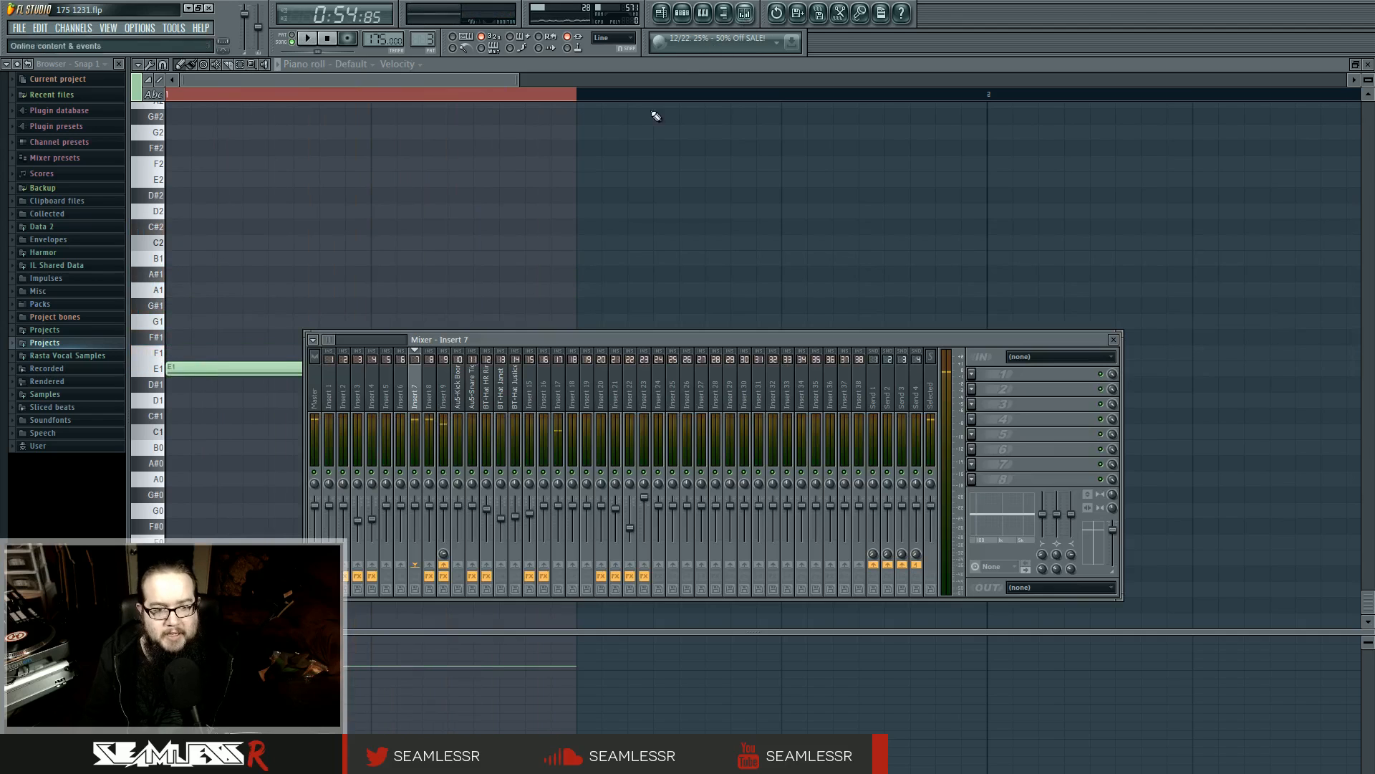
{"action": "key", "text": "space"}
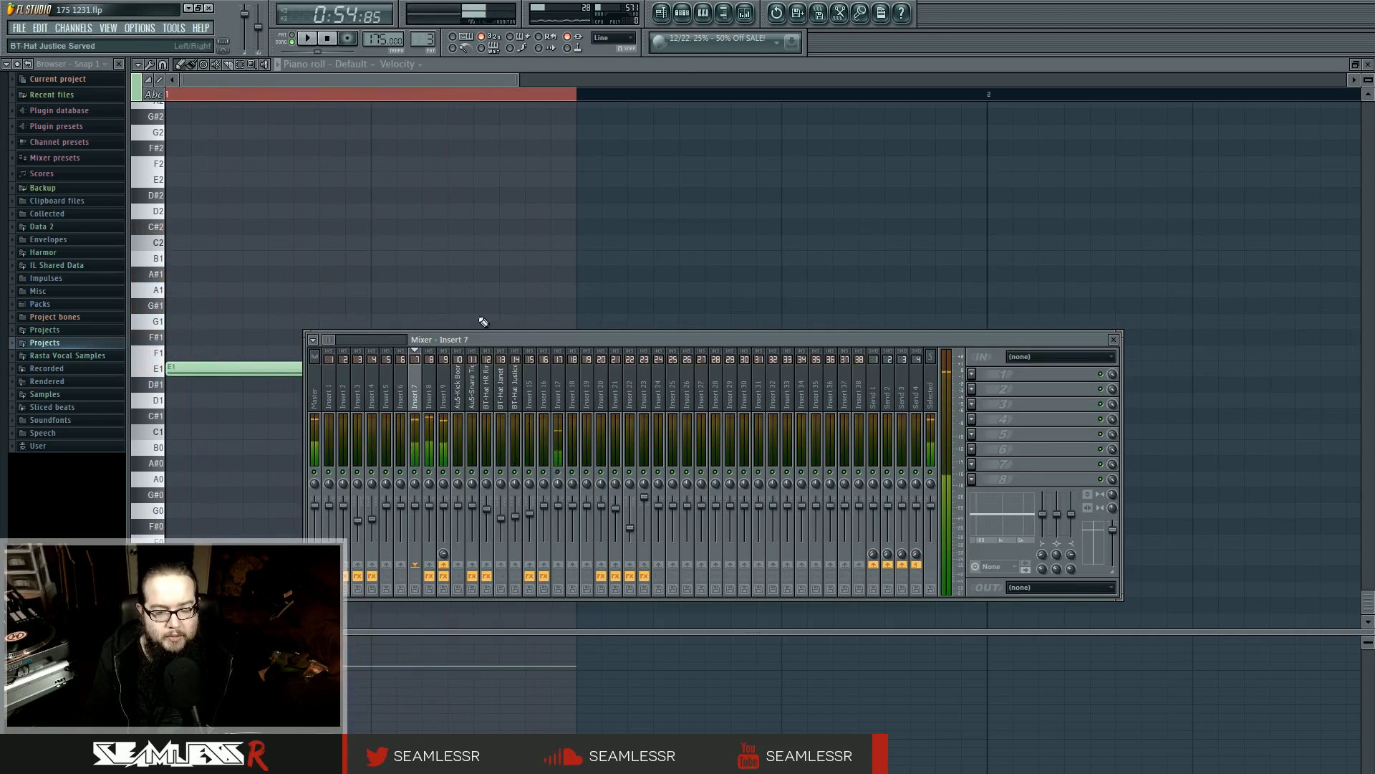
{"action": "key", "text": "space"}
{"action": "key", "text": "F9"}
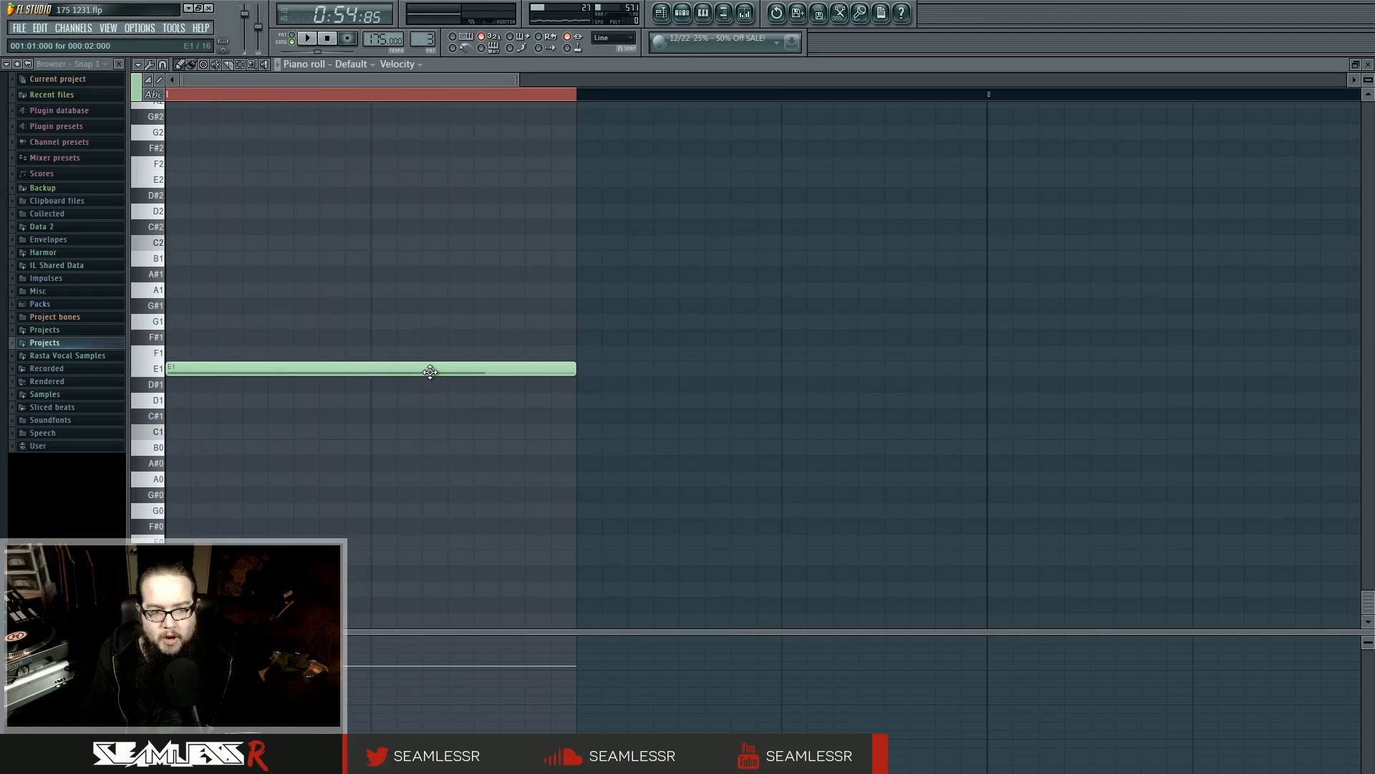
Try moving the Pattern 3 note up to B1 and back to E1, auditioning each pitch
{"action": "left_click_drag", "start_coordinate": [429, 371], "coordinate": [398, 257]}
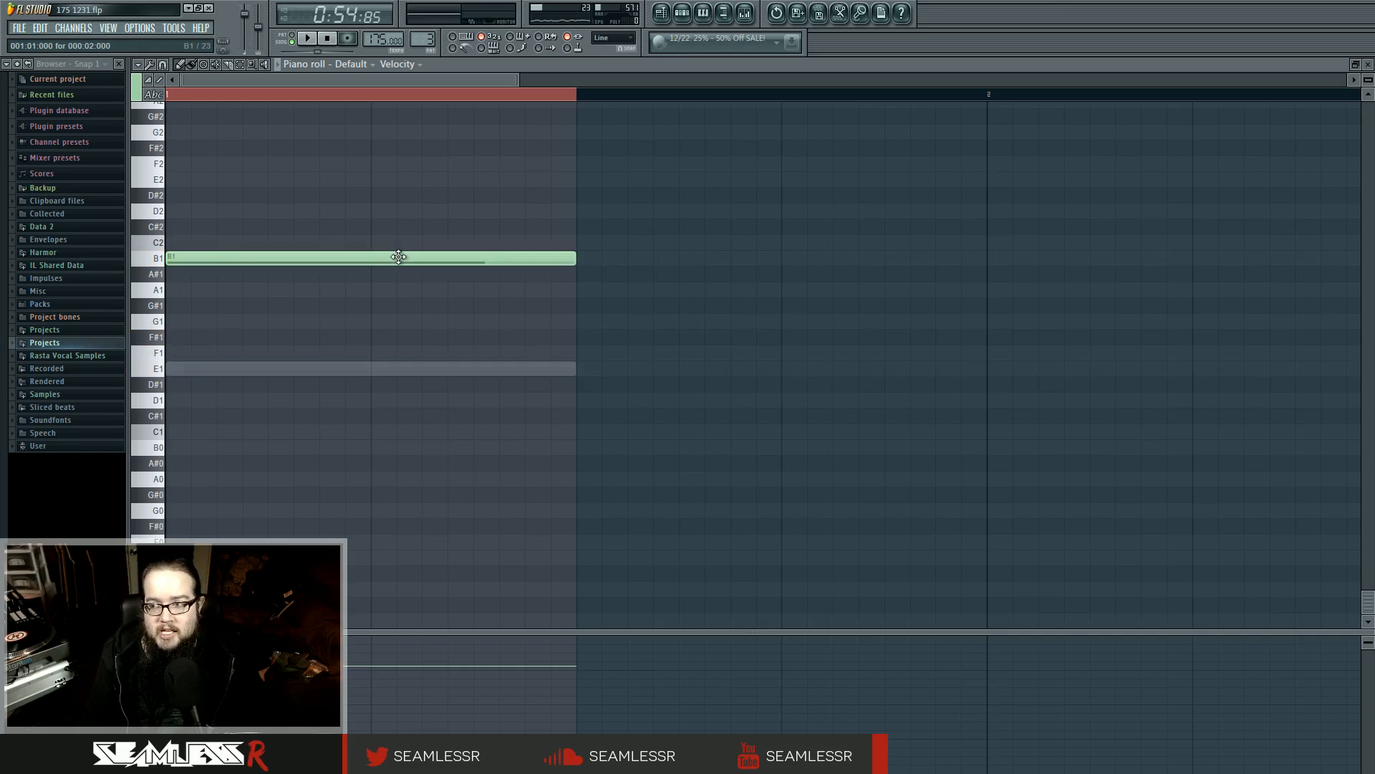
{"action": "key", "text": "space"}
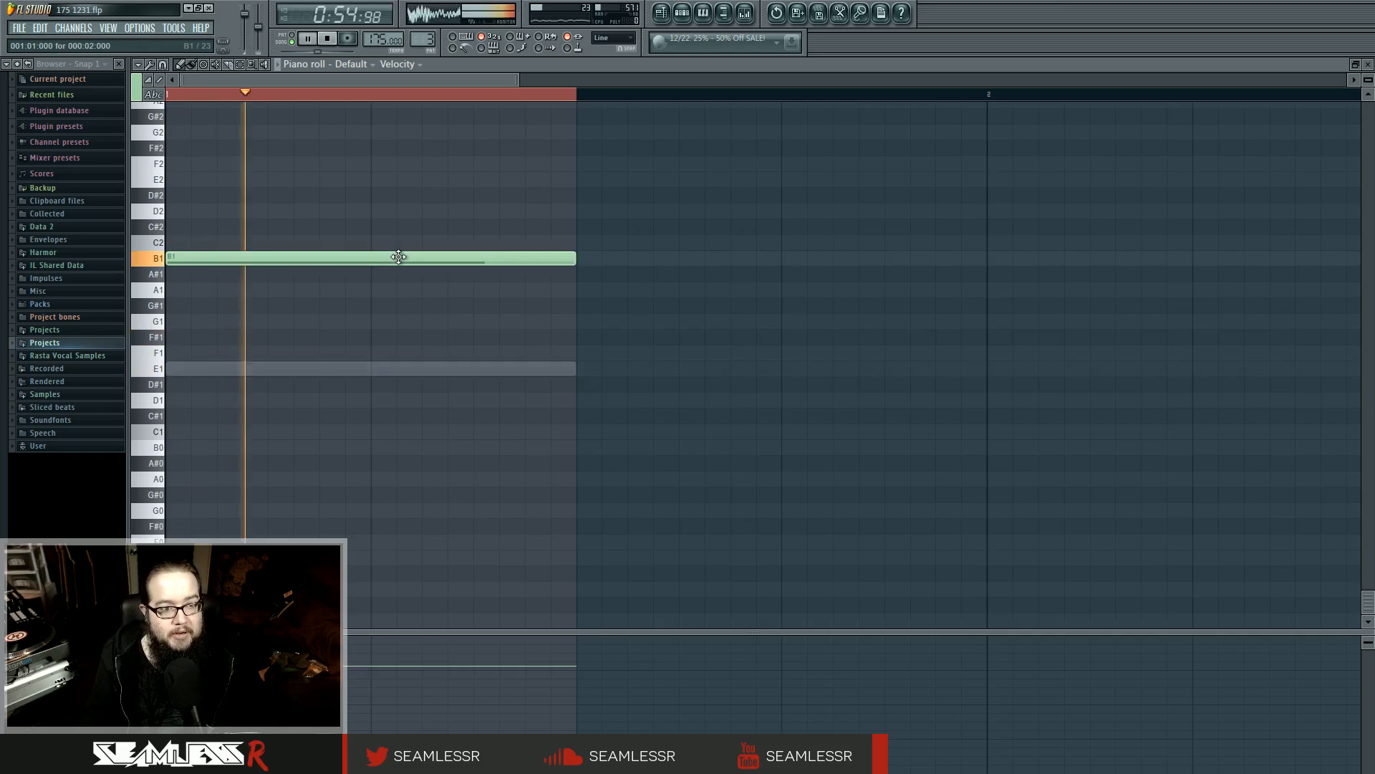
{"action": "left_click_drag", "start_coordinate": [399, 256], "coordinate": [530, 368]}
{"action": "key", "text": "space"}
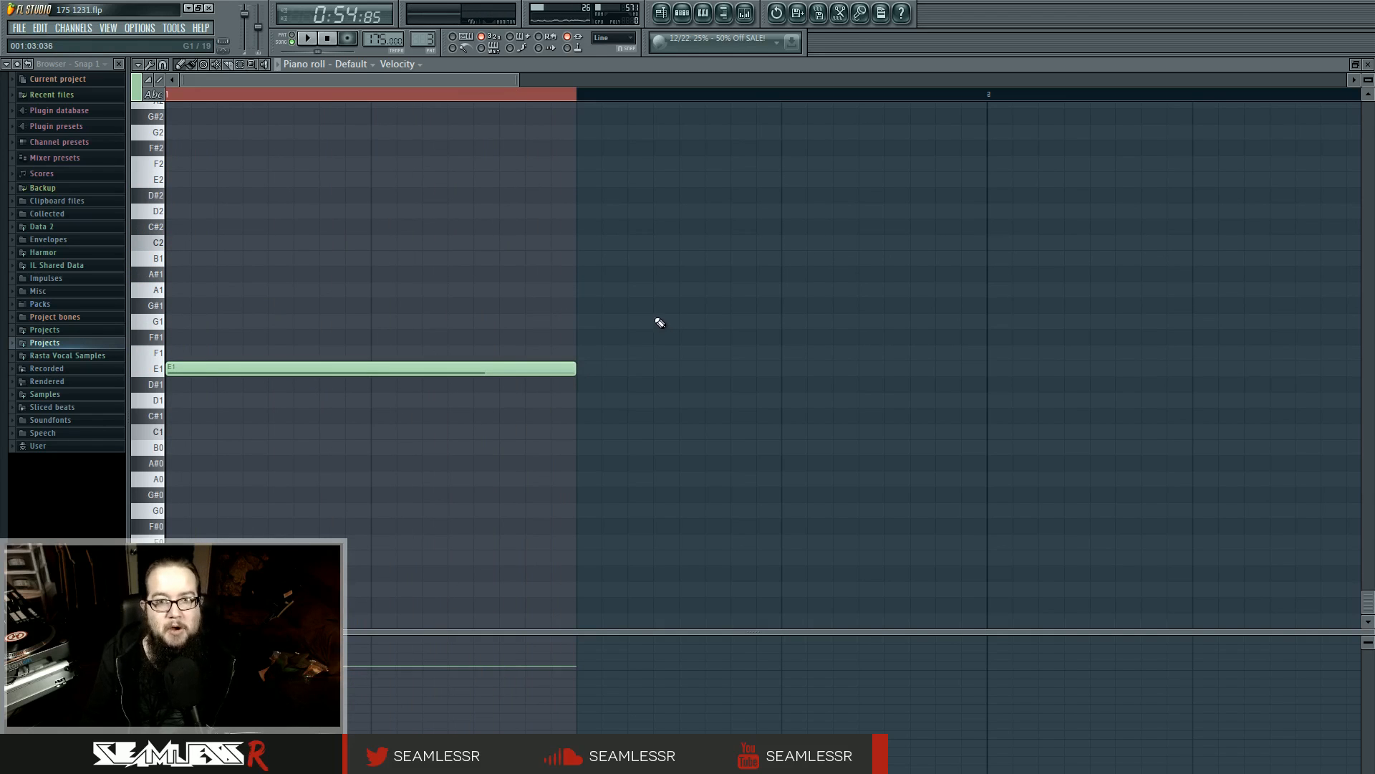
{"action": "key", "text": "space"}
{"action": "mouse_move", "coordinate": [531, 367]}
{"action": "left_mouse_down"}
{"action": "mouse_move", "coordinate": [491, 178]}
{"action": "mouse_move", "coordinate": [538, 273]}
{"action": "mouse_move", "coordinate": [501, 480]}
{"action": "mouse_move", "coordinate": [522, 488]}
{"action": "mouse_move", "coordinate": [484, 344]}
{"action": "mouse_move", "coordinate": [523, 382]}
{"action": "mouse_move", "coordinate": [526, 369]}
{"action": "left_mouse_up"}
{"action": "key", "text": "space"}
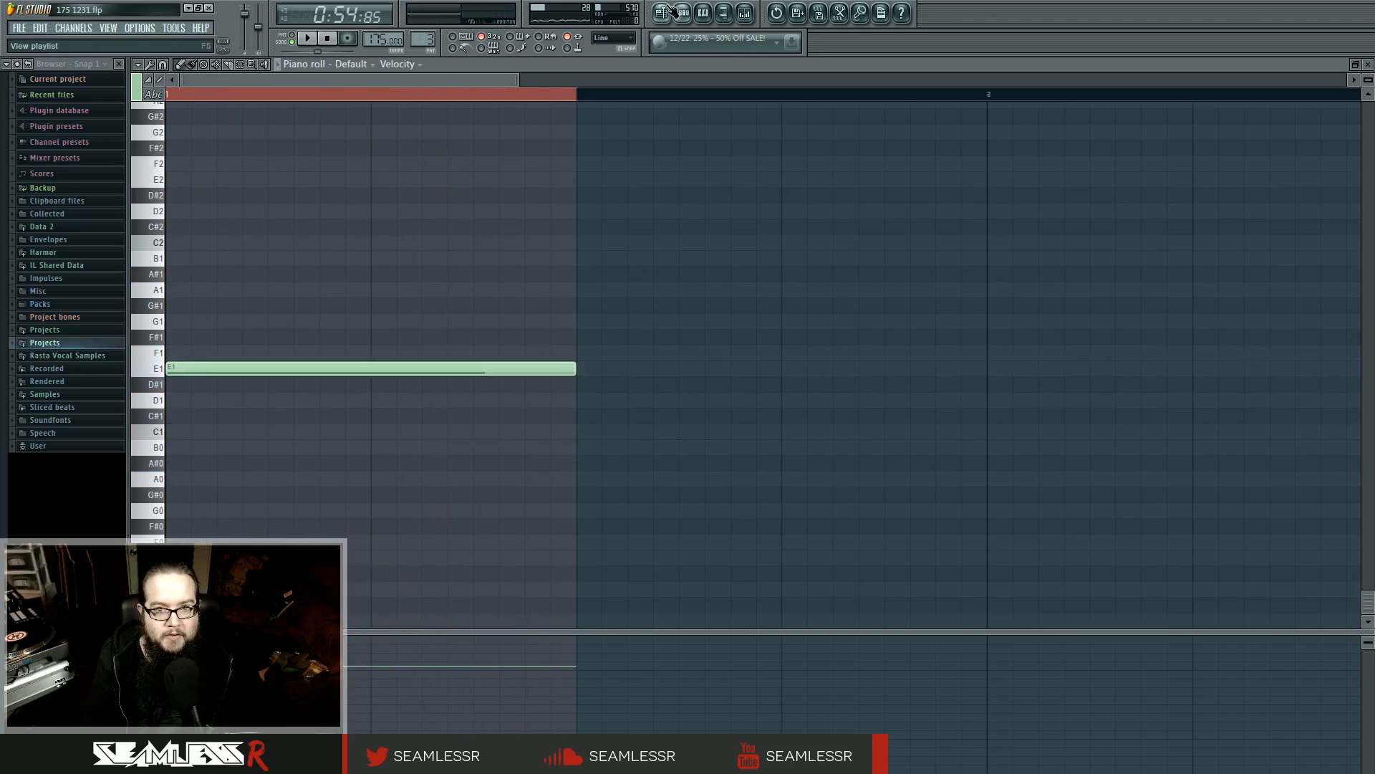
Return to the playlist and open the Vocodex effect on mixer track Insert 9
{"action": "key", "text": "F5"}
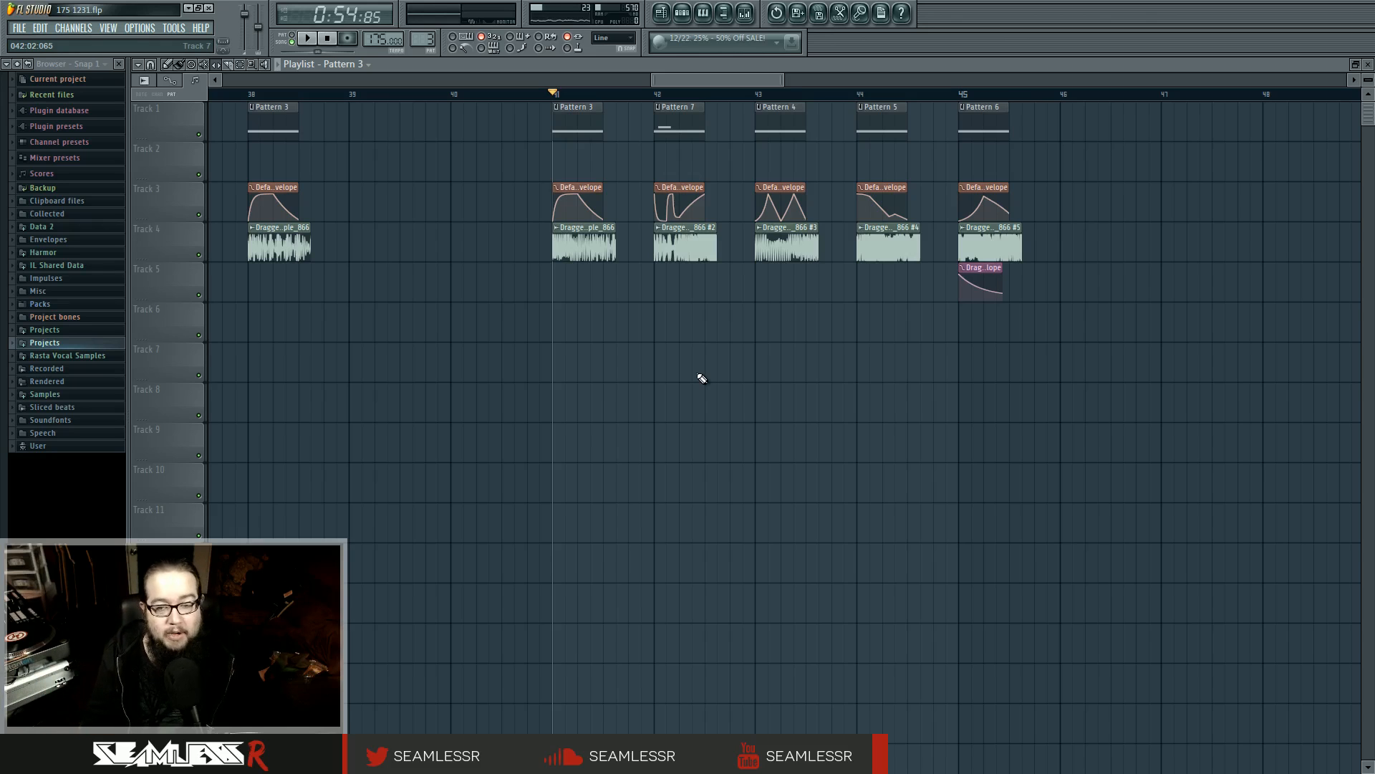
{"action": "left_click", "coordinate": [741, 24]}
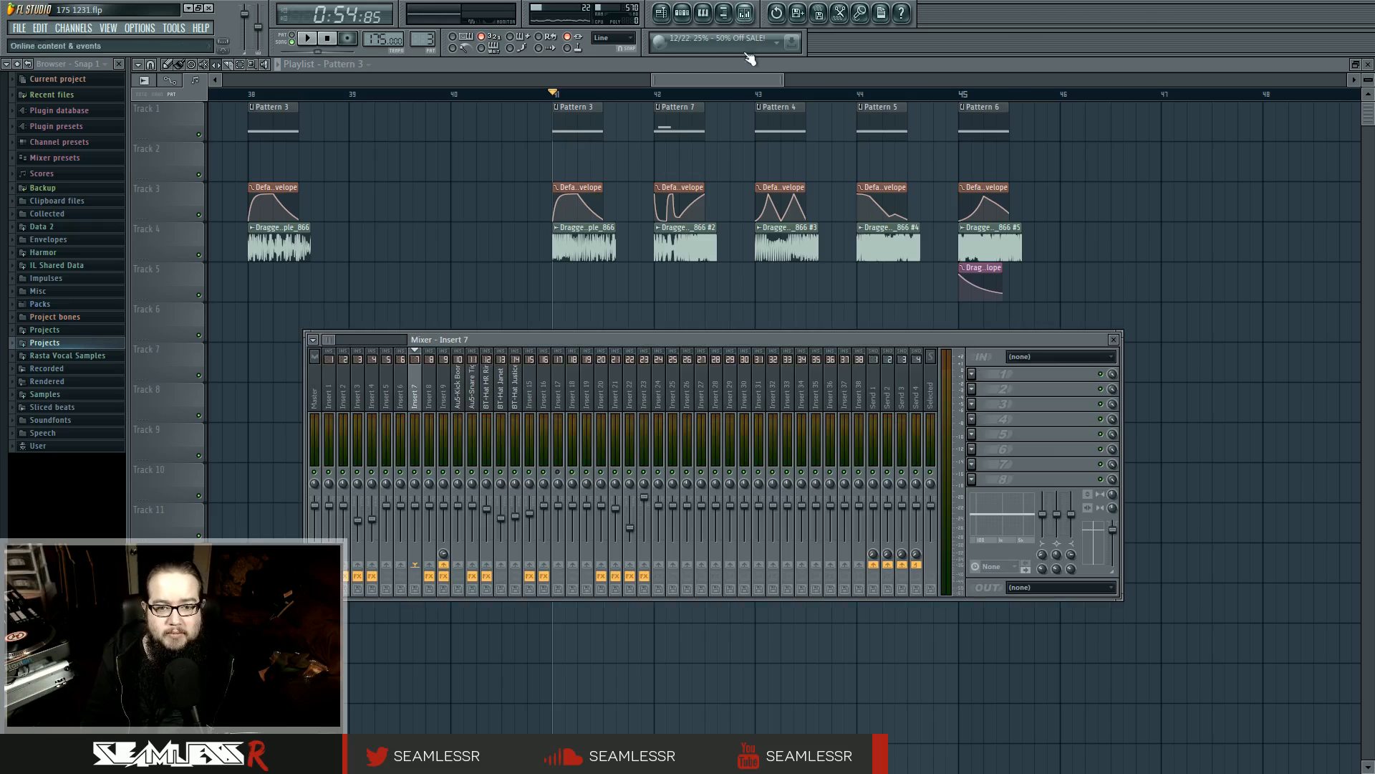
{"action": "right_click", "coordinate": [577, 348]}
{"action": "right_click", "coordinate": [573, 325]}
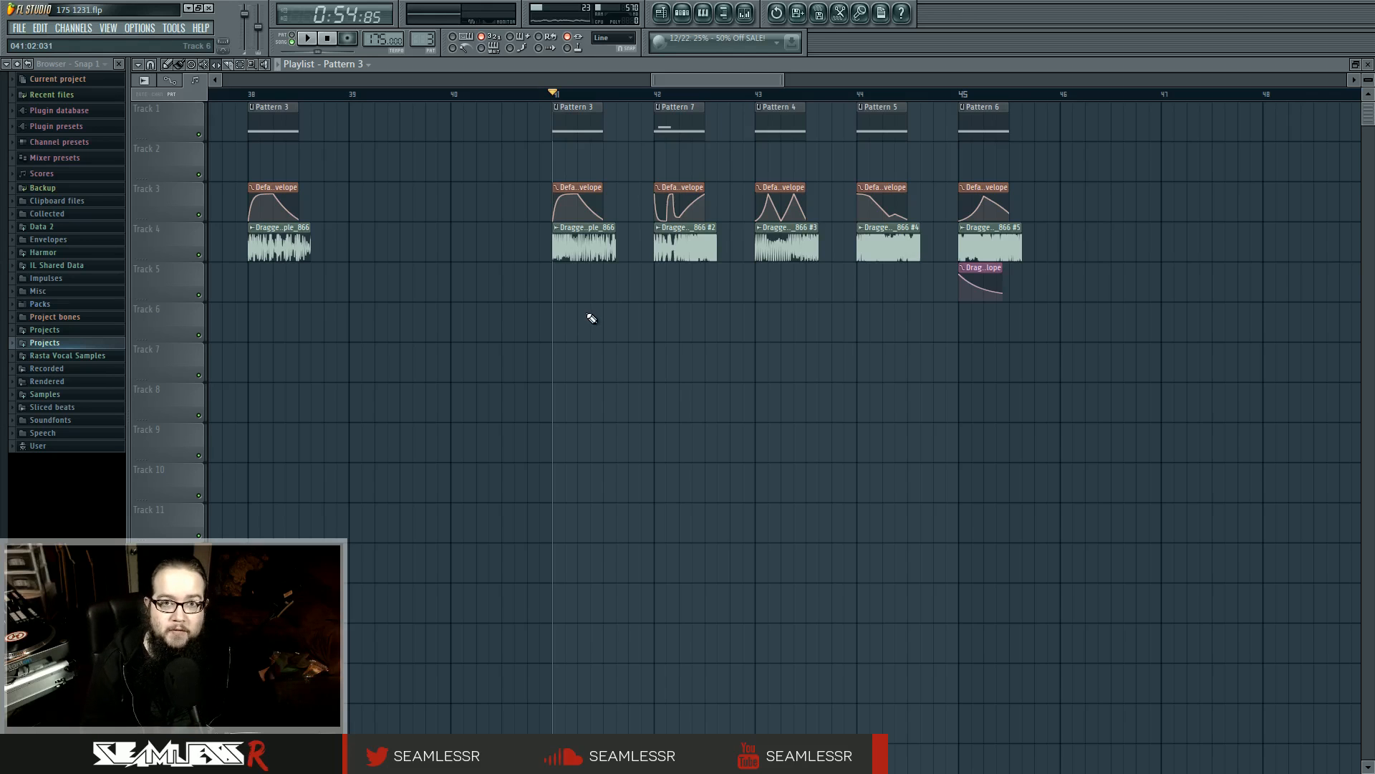
{"action": "key", "text": "F9"}
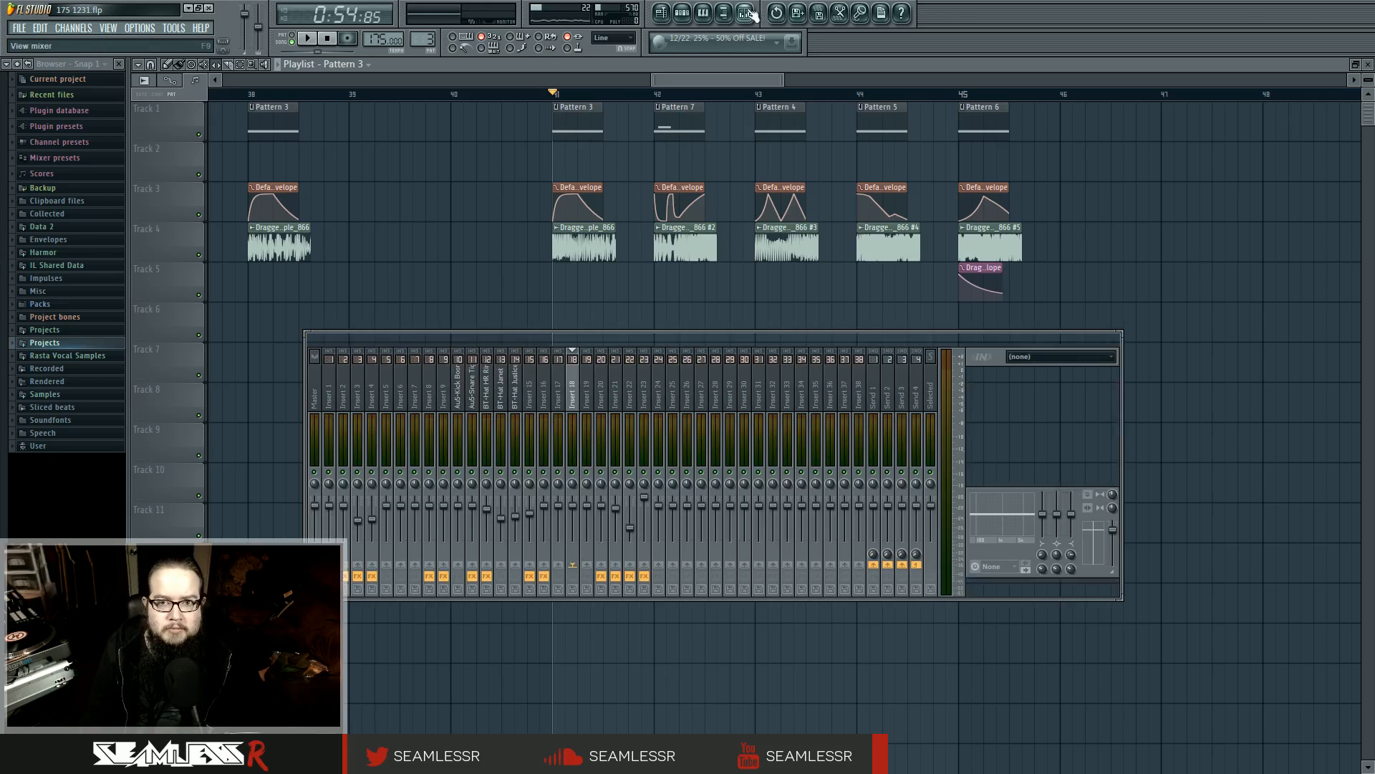
{"action": "left_click", "coordinate": [448, 398]}
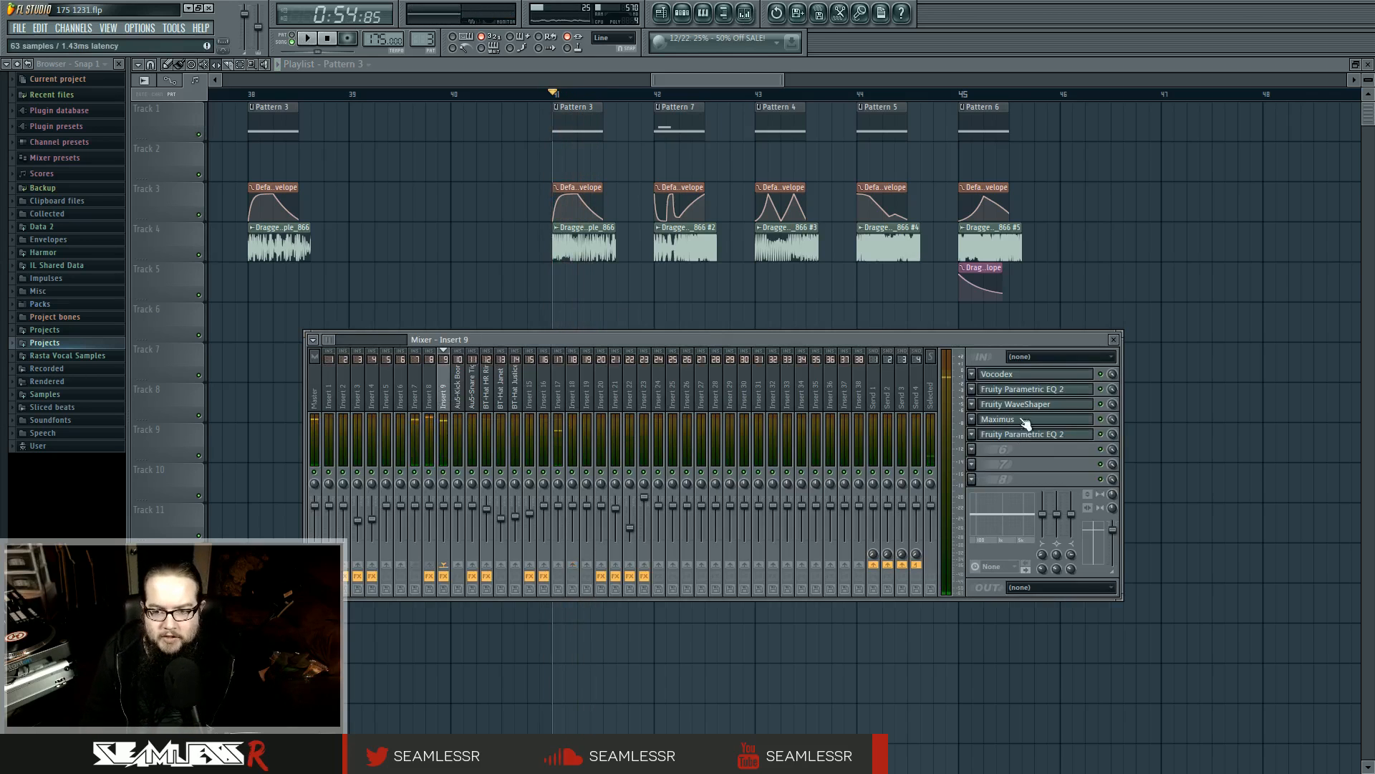
{"action": "left_click", "coordinate": [1013, 374]}
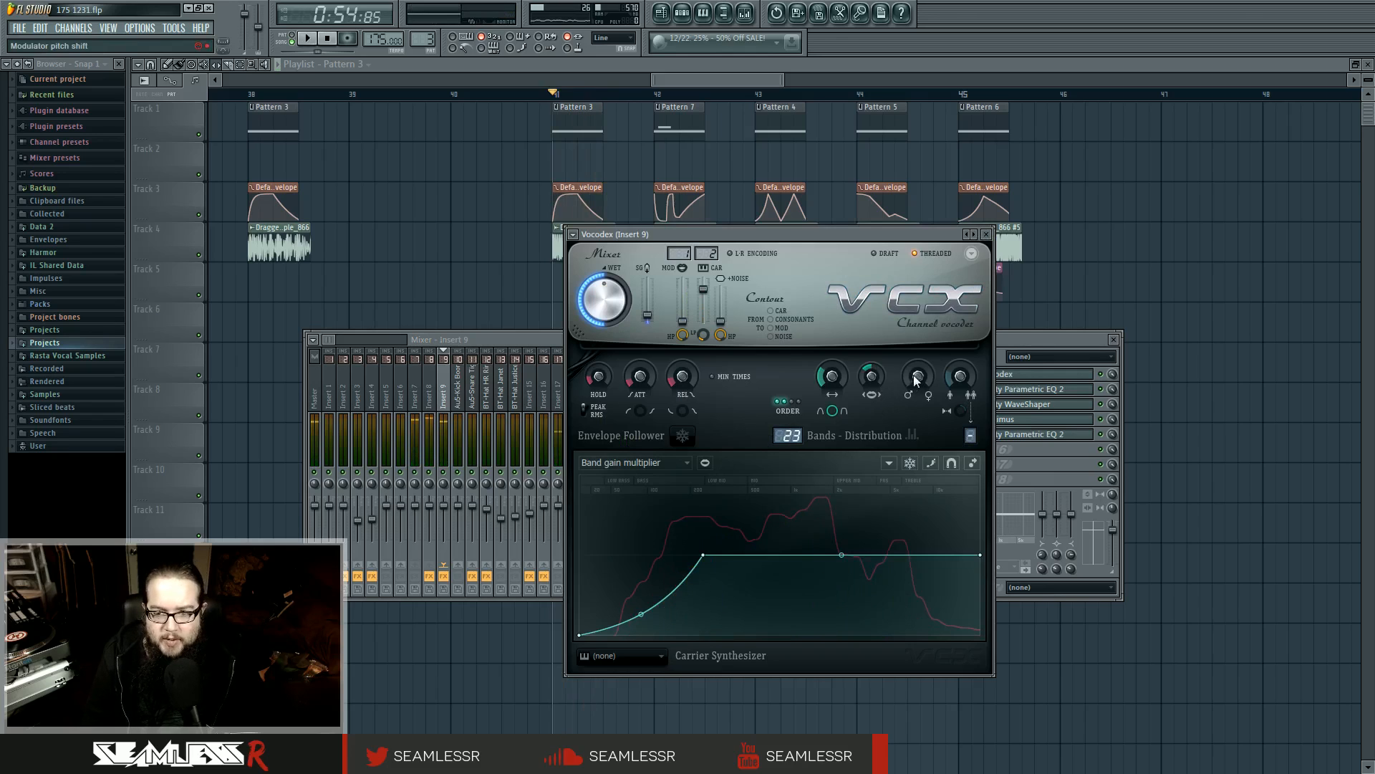
Inspect Vocodex's Modulator pitch shift curve during playback, and its Band width curve
{"action": "left_click", "coordinate": [635, 462]}
{"action": "left_click", "coordinate": [639, 646]}
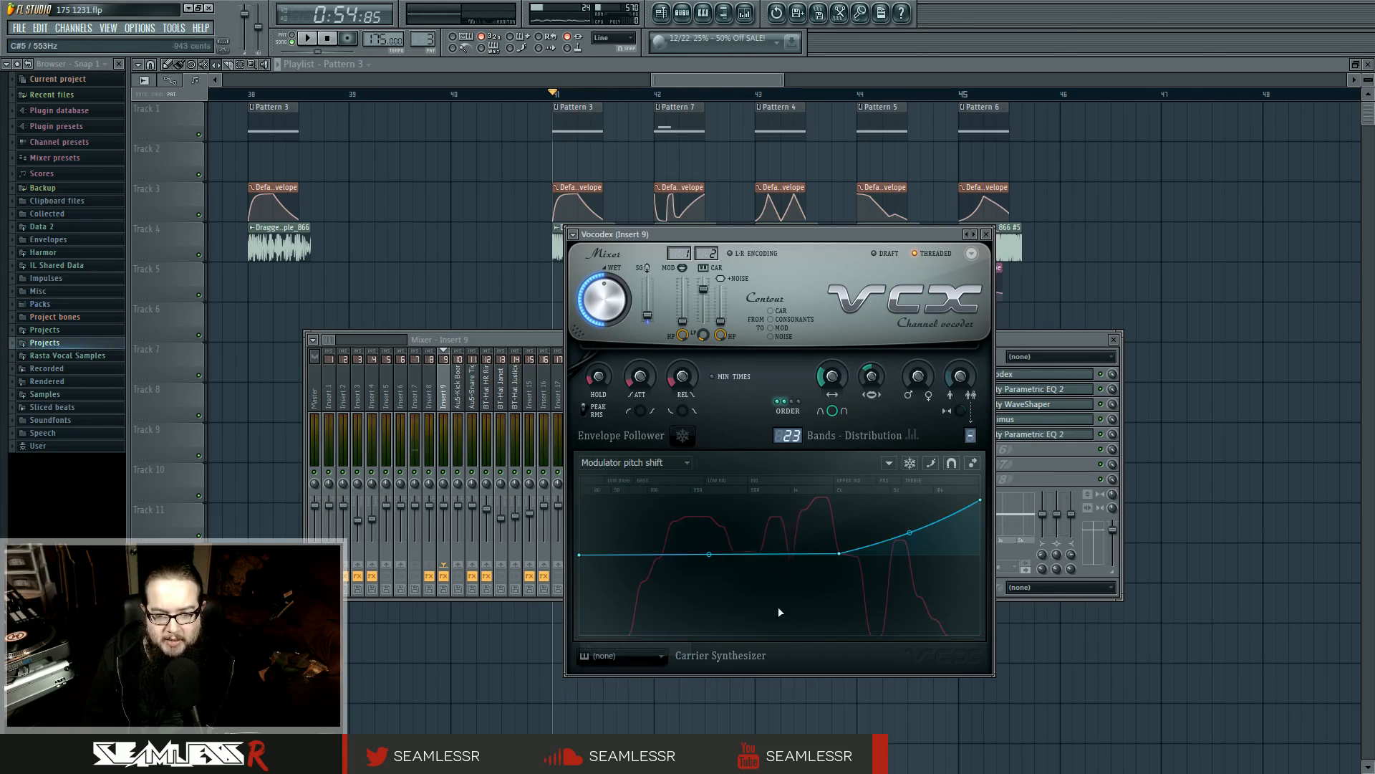
{"action": "key", "text": "space"}
{"action": "key", "text": "space"}
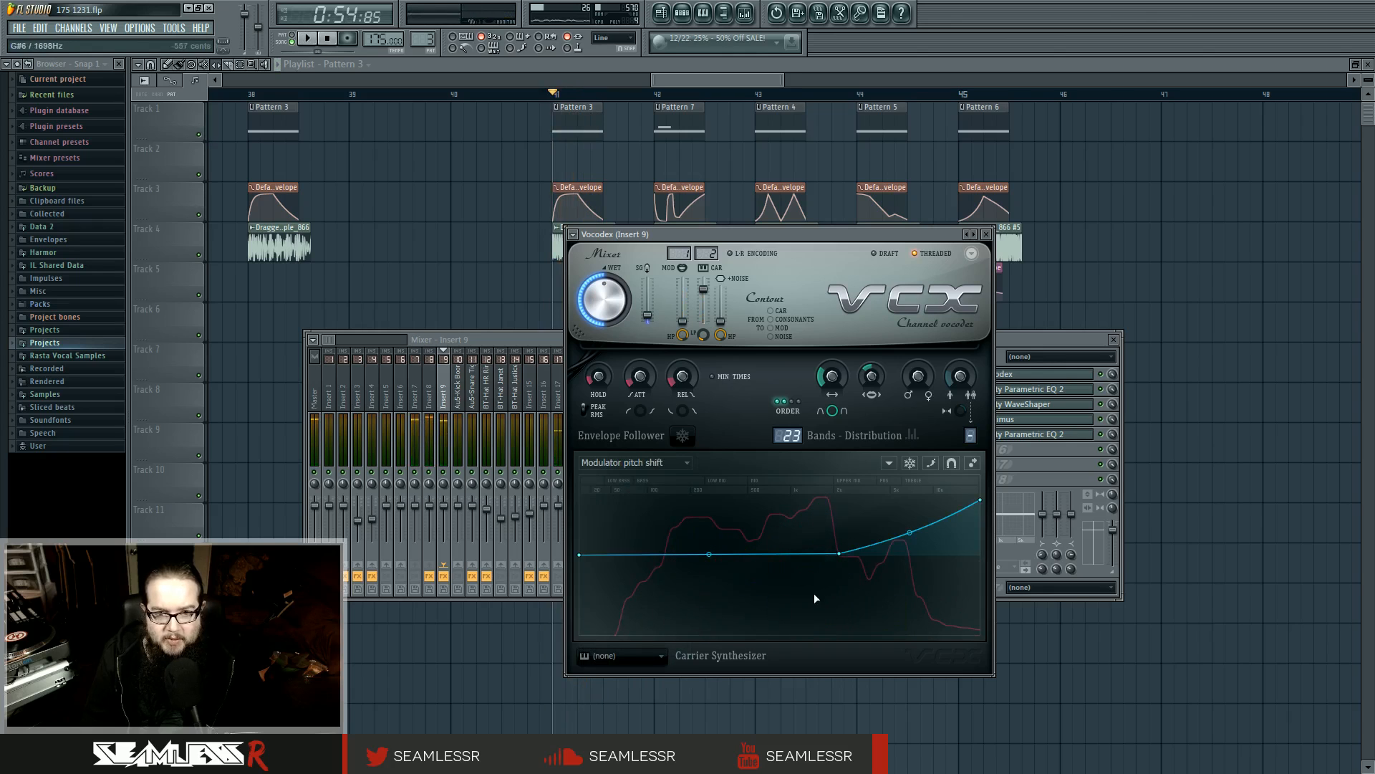
{"action": "mouse_move", "coordinate": [682, 237]}
{"action": "left_mouse_down"}
{"action": "mouse_move", "coordinate": [663, 308]}
{"action": "mouse_move", "coordinate": [673, 285]}
{"action": "mouse_move", "coordinate": [659, 180]}
{"action": "mouse_move", "coordinate": [655, 195]}
{"action": "left_mouse_up"}
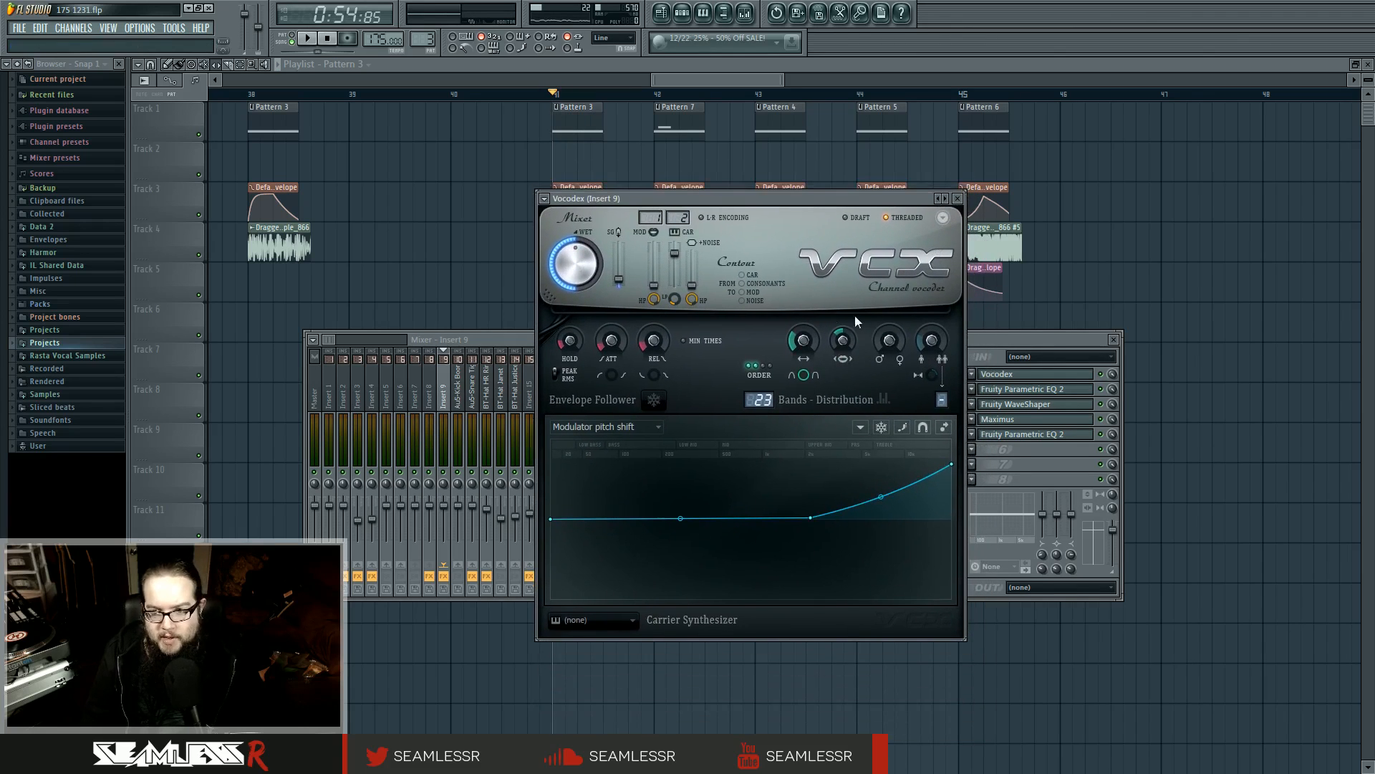
{"action": "left_click", "coordinate": [654, 429]}
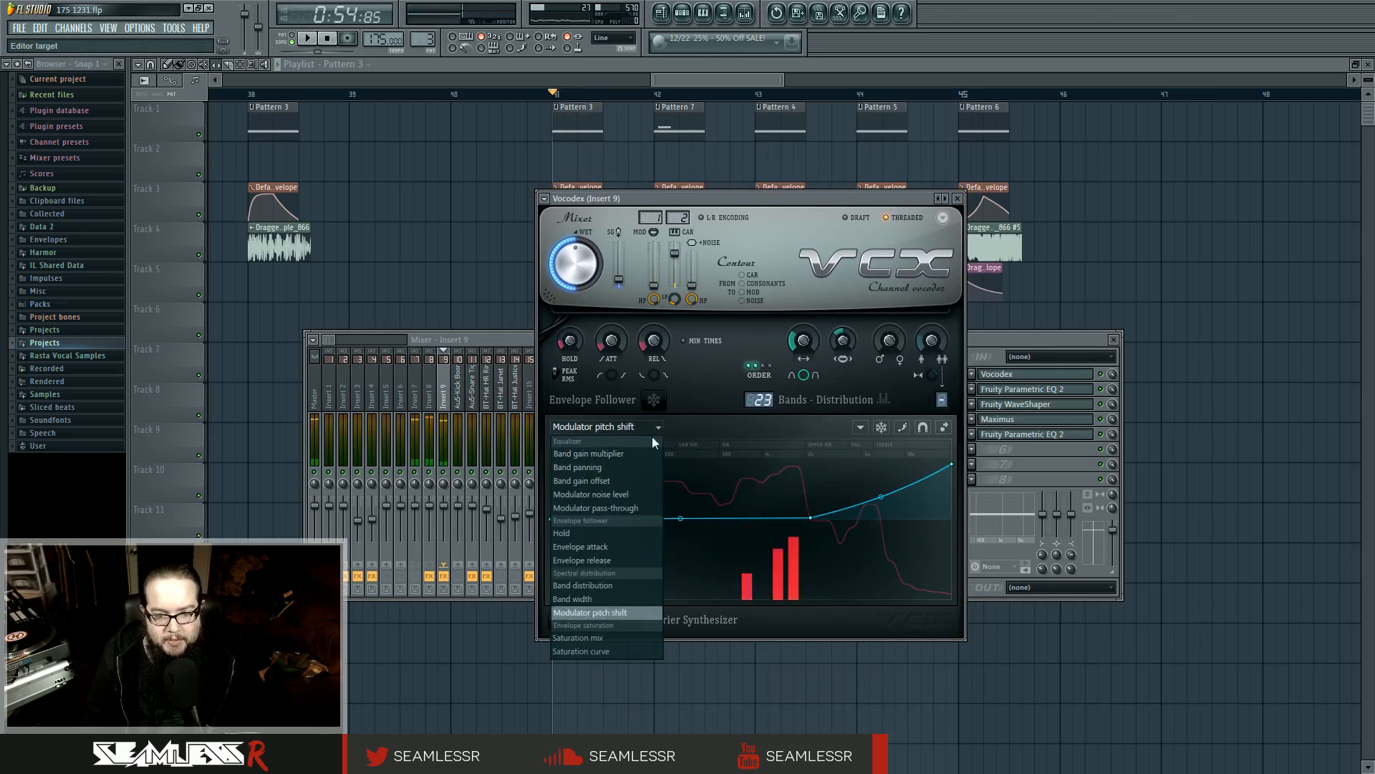
{"action": "left_click", "coordinate": [600, 600]}
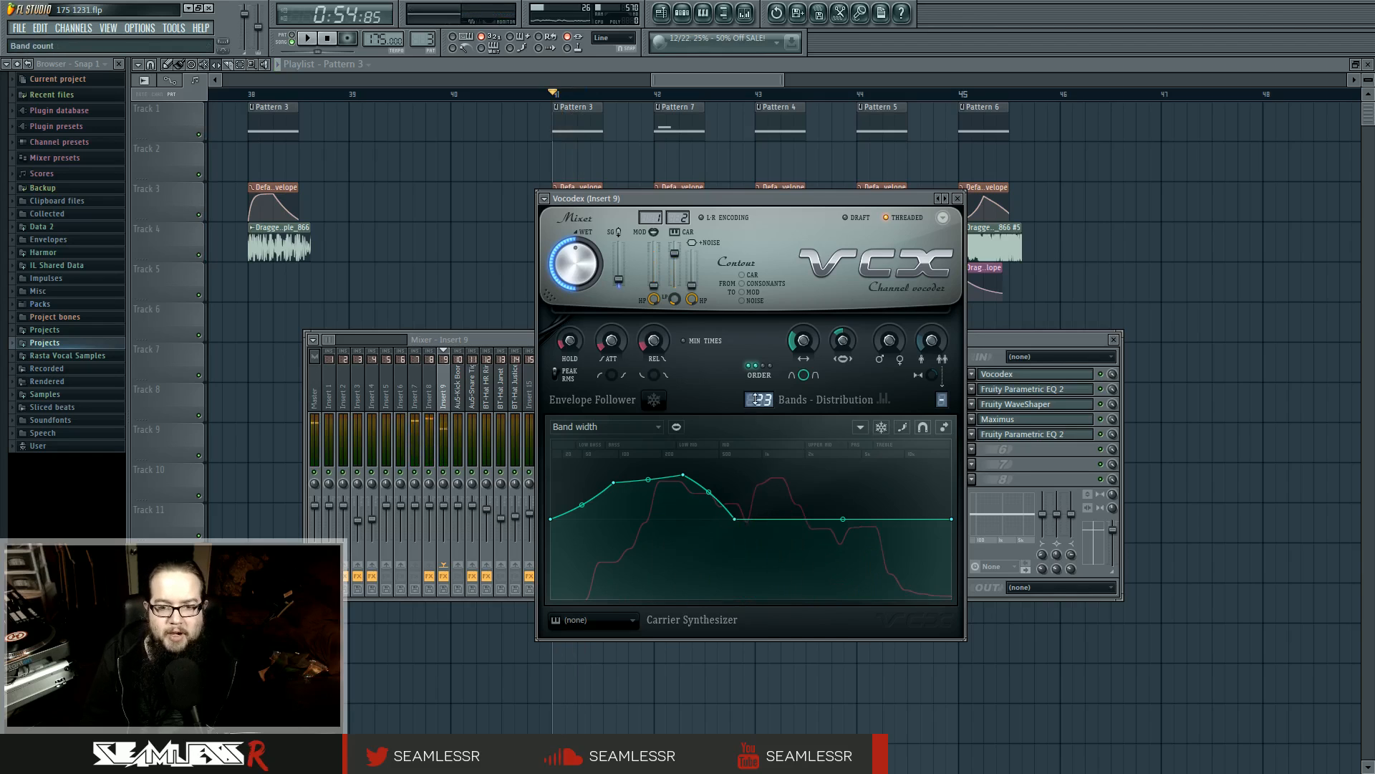
Try Vocodex band counts of 47 and 22, auditioning the bass at bar 41 with each
{"action": "scroll", "coordinate": [766, 403], "scroll_direction": "up", "scroll_amount": 1}
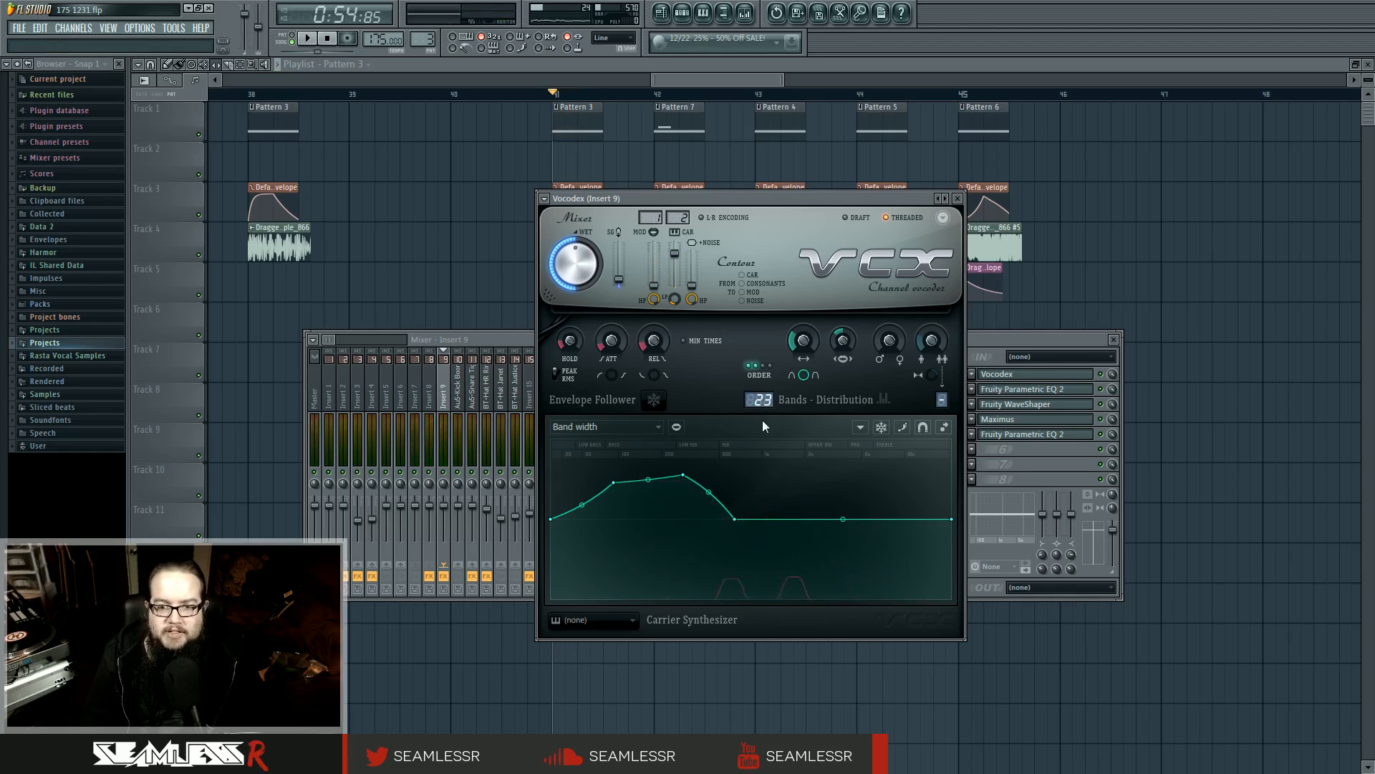
{"action": "left_click_drag", "start_coordinate": [758, 404], "coordinate": [758, 386]}
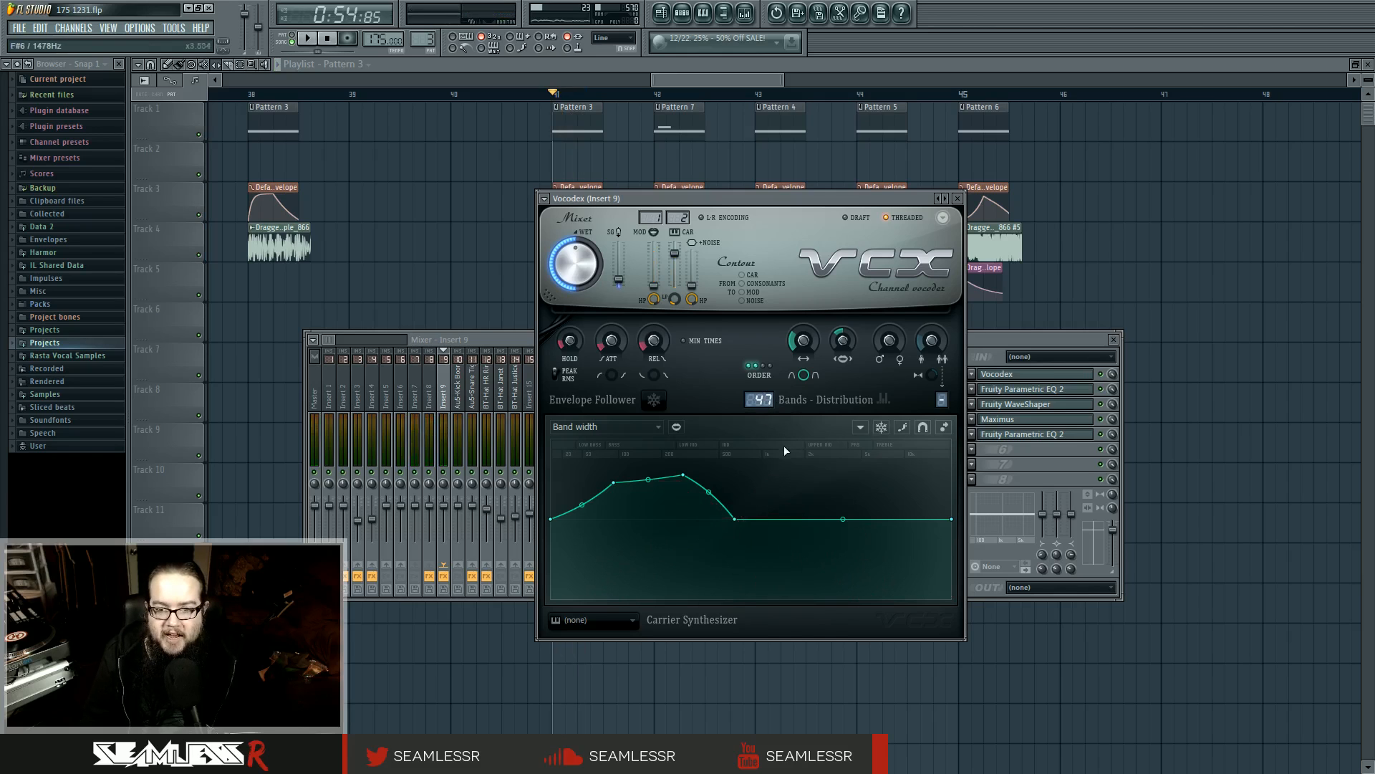
{"action": "key", "text": "space"}
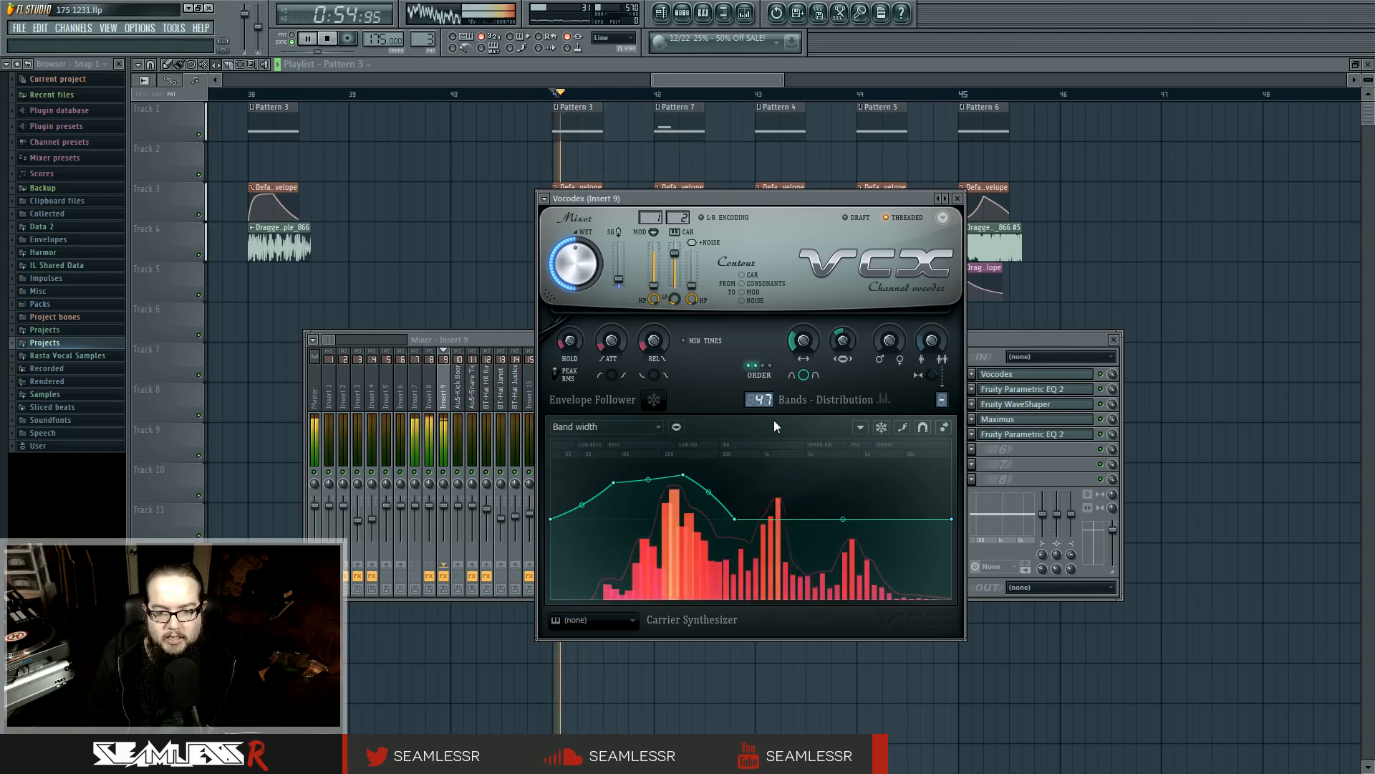
{"action": "key", "text": "space"}
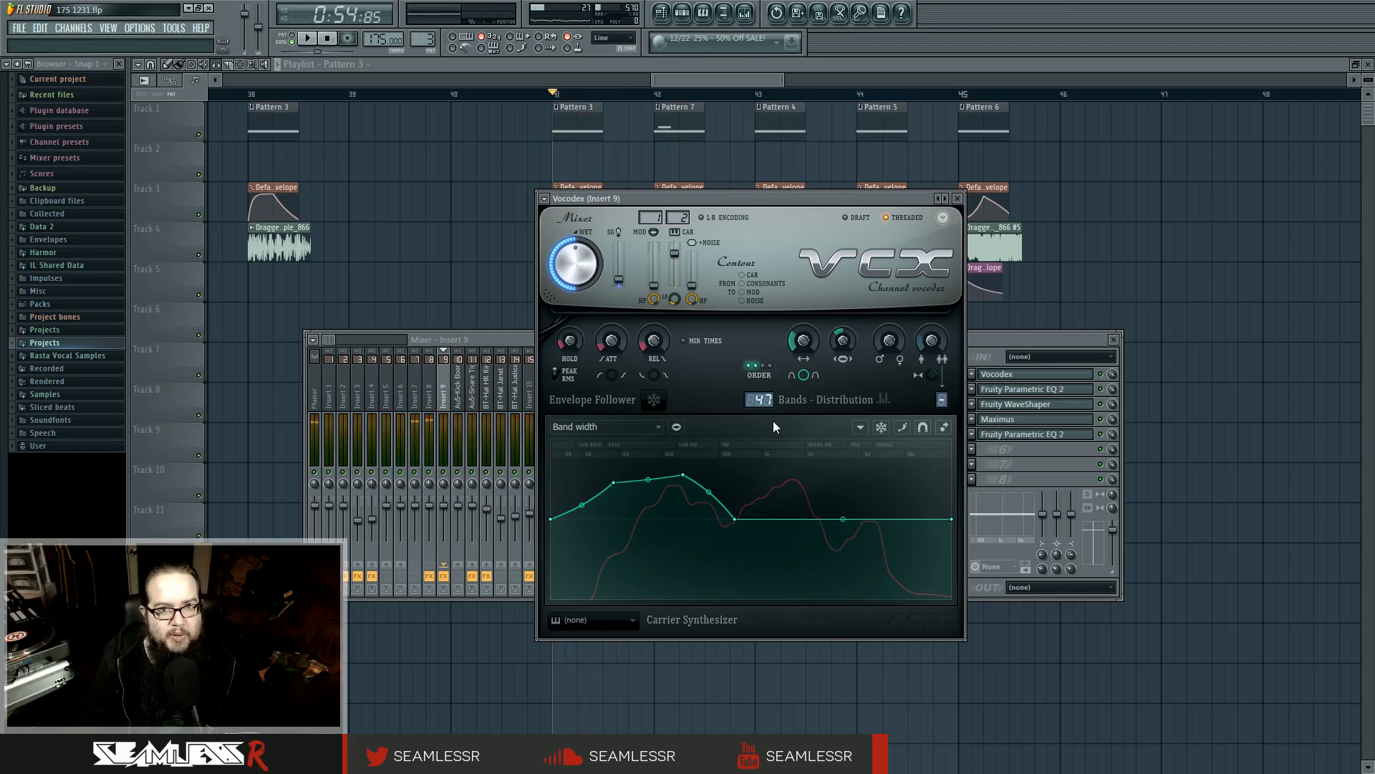
{"action": "left_click_drag", "start_coordinate": [762, 401], "coordinate": [761, 408]}
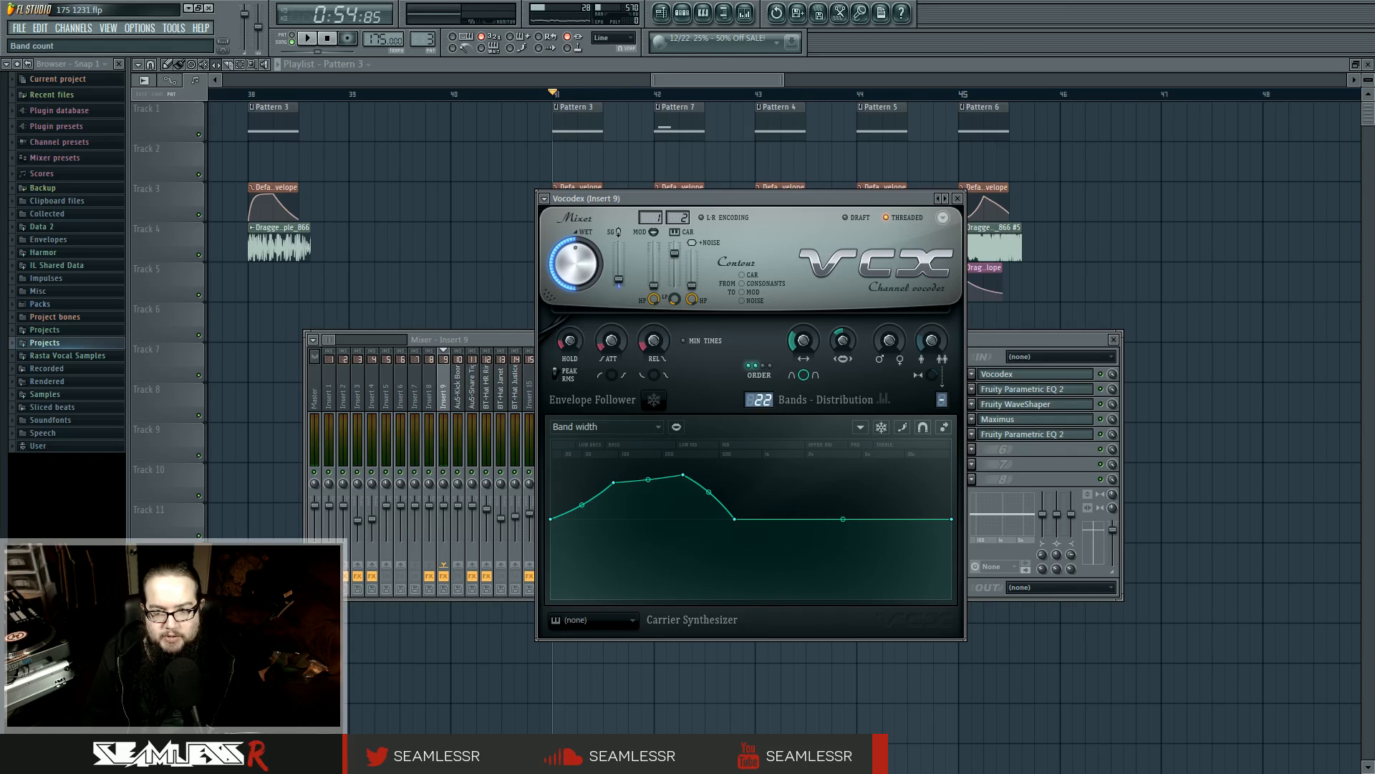
{"action": "key", "text": "space"}
Set the Vocodex band count to 24 and audition the bass from bar 41 repeatedly
{"action": "key", "text": "space"}
{"action": "left_click_drag", "start_coordinate": [762, 403], "coordinate": [765, 406]}
{"action": "key", "text": "space"}
{"action": "key", "text": "space"}
{"action": "key", "text": "space"}
{"action": "key", "text": "space"}
{"action": "key", "text": "space"}
{"action": "key", "text": "space"}
{"action": "key", "text": "space"}
{"action": "key", "text": "space"}
{"action": "key", "text": "space"}
{"action": "key", "text": "space"}
{"action": "key", "text": "space"}
{"action": "key", "text": "space"}
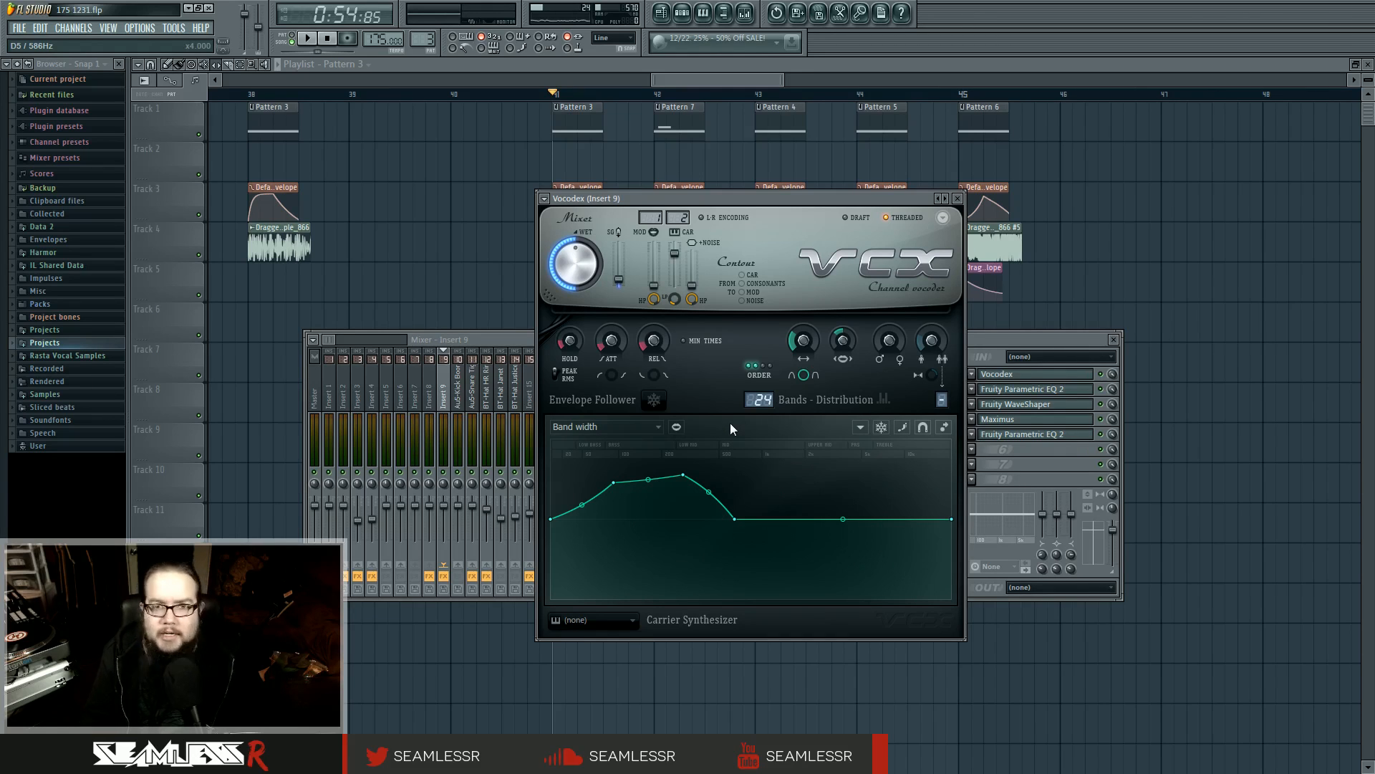
Close the Vocodex and mixer windows to return to a wider overview of the playlist
{"action": "left_click", "coordinate": [958, 199]}
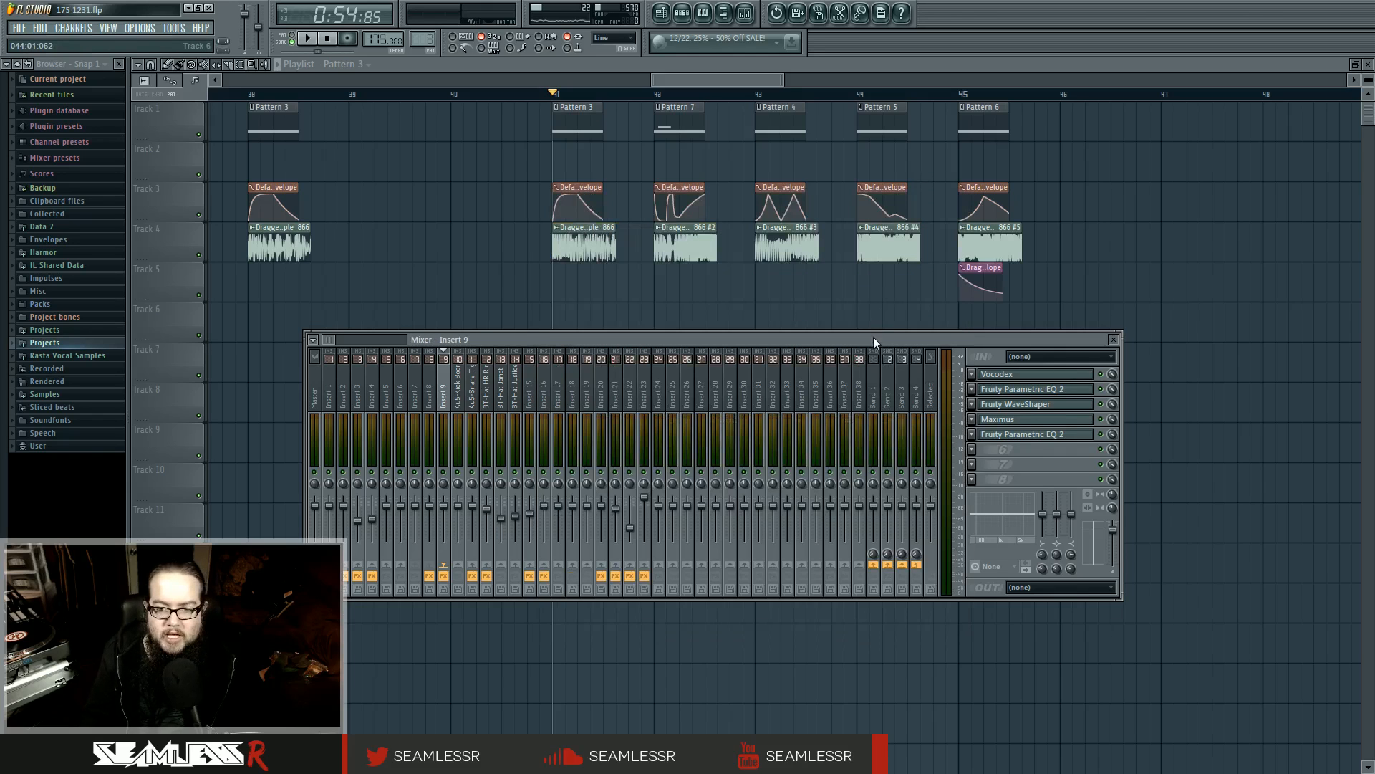
{"action": "left_click_drag", "start_coordinate": [874, 336], "coordinate": [873, 348]}
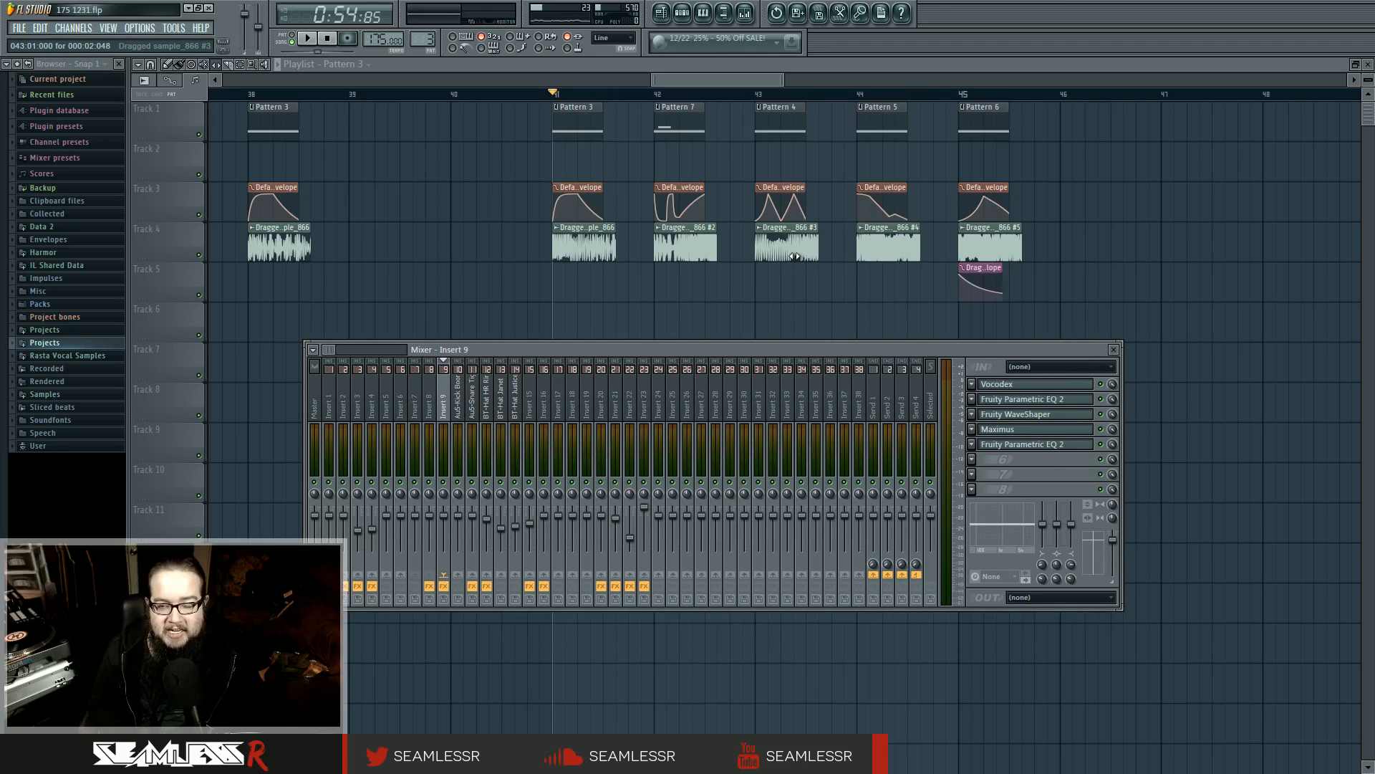
{"action": "key", "text": "F9"}
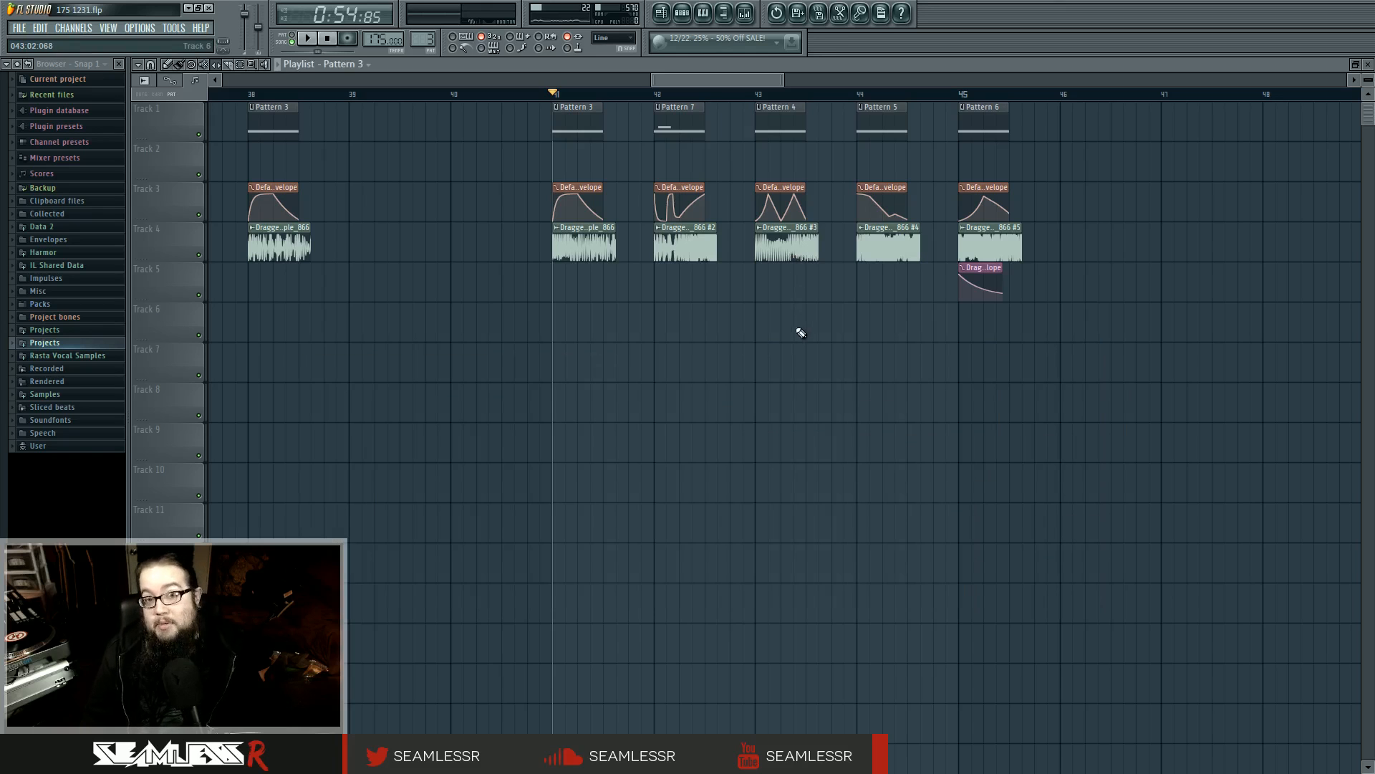
{"action": "scroll", "coordinate": [850, 368], "scroll_direction": "down", "scroll_amount": 6}
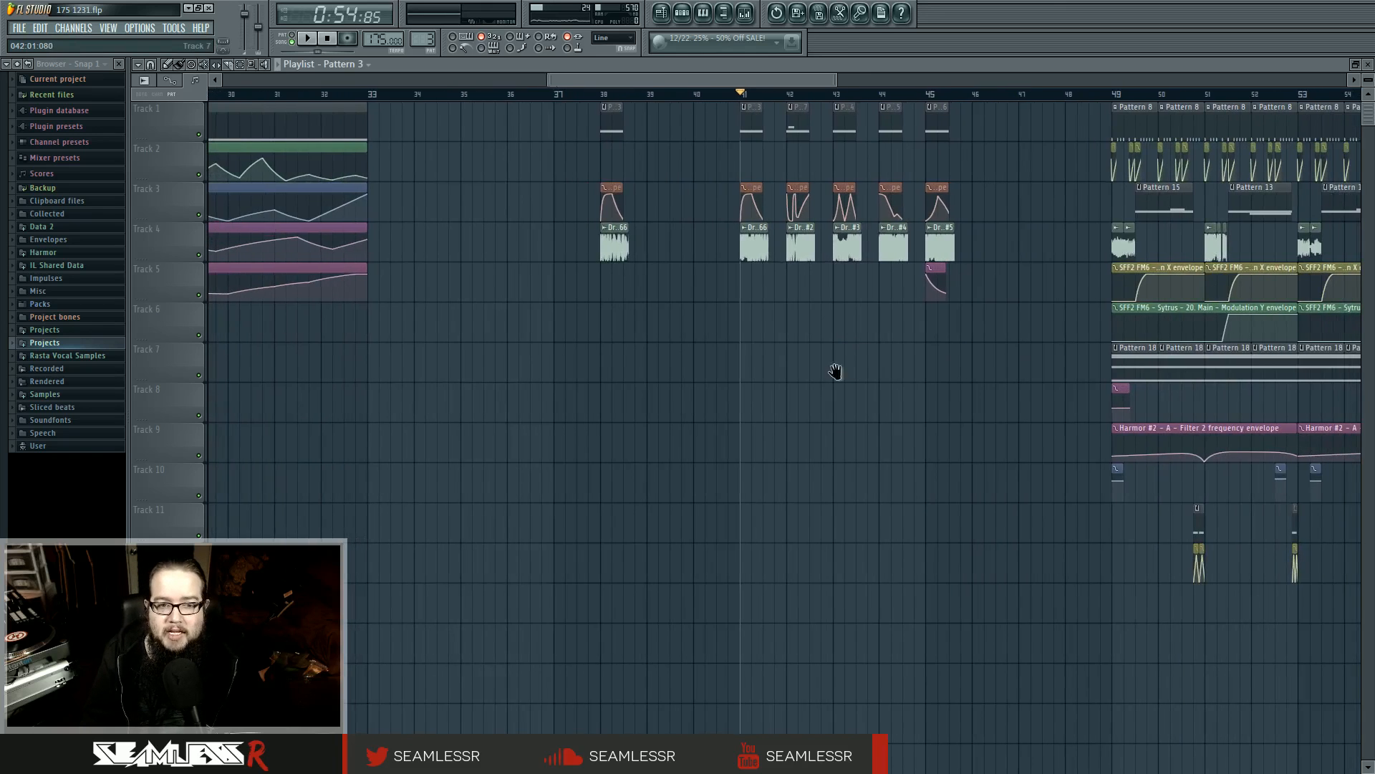
Look over the short bass clips at bars 38 to 45 and the neighbouring sections of the playlist
{"action": "scroll", "coordinate": [992, 403], "scroll_direction": "down", "scroll_amount": 2}
{"action": "left_click_drag", "start_coordinate": [433, 118], "coordinate": [616, 276]}
{"action": "left_click_drag", "start_coordinate": [829, 383], "coordinate": [915, 388]}
{"action": "left_click_drag", "start_coordinate": [502, 157], "coordinate": [759, 336]}
{"action": "left_click_drag", "start_coordinate": [483, 152], "coordinate": [521, 136]}
{"action": "left_click_drag", "start_coordinate": [243, 128], "coordinate": [460, 326]}
{"action": "left_click_drag", "start_coordinate": [512, 129], "coordinate": [889, 336]}
{"action": "left_click", "coordinate": [918, 387], "text": "ctrl"}
{"action": "left_click_drag", "start_coordinate": [919, 388], "coordinate": [635, 421]}
{"action": "scroll", "coordinate": [648, 426], "scroll_direction": "up", "scroll_amount": 4}
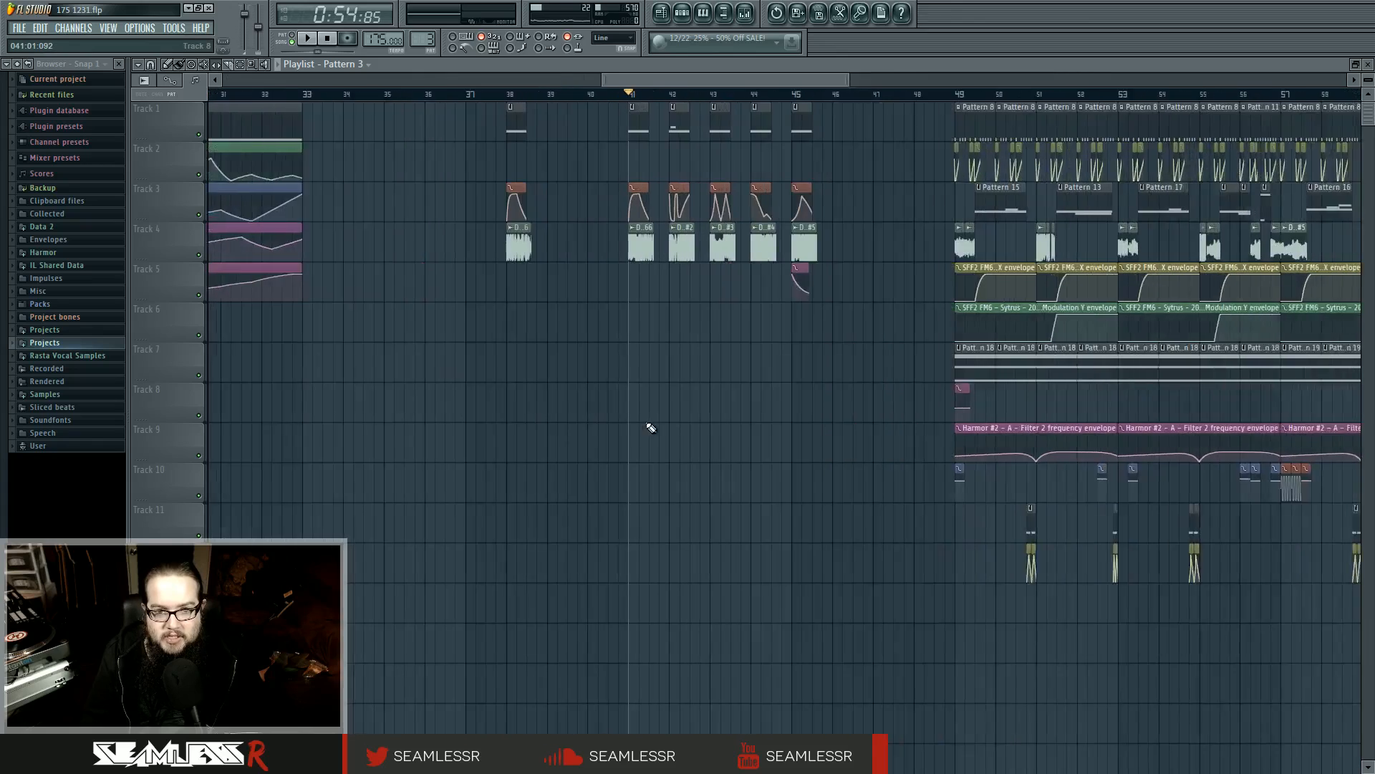
{"action": "scroll", "coordinate": [705, 431], "scroll_direction": "down", "scroll_amount": 5}
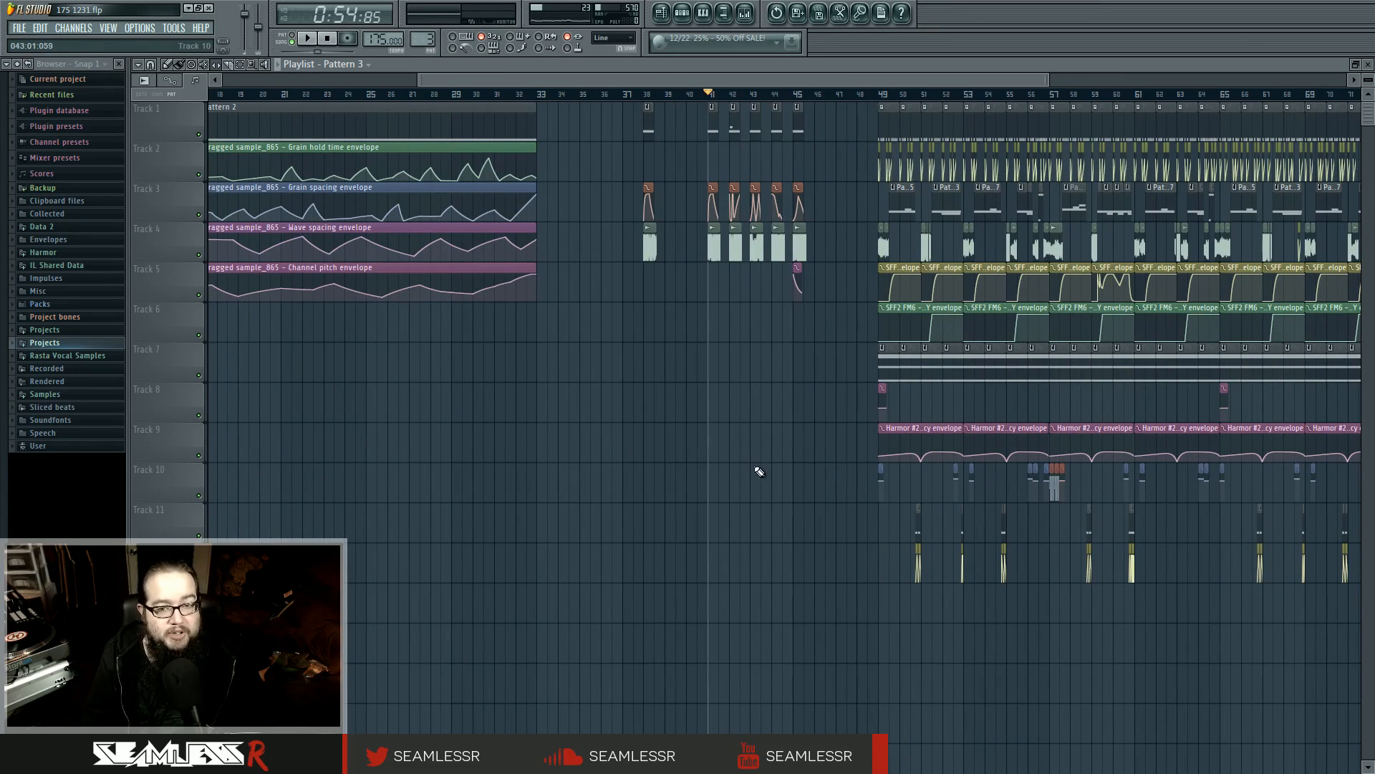
{"action": "scroll", "coordinate": [829, 479], "scroll_direction": "up", "scroll_amount": 4}
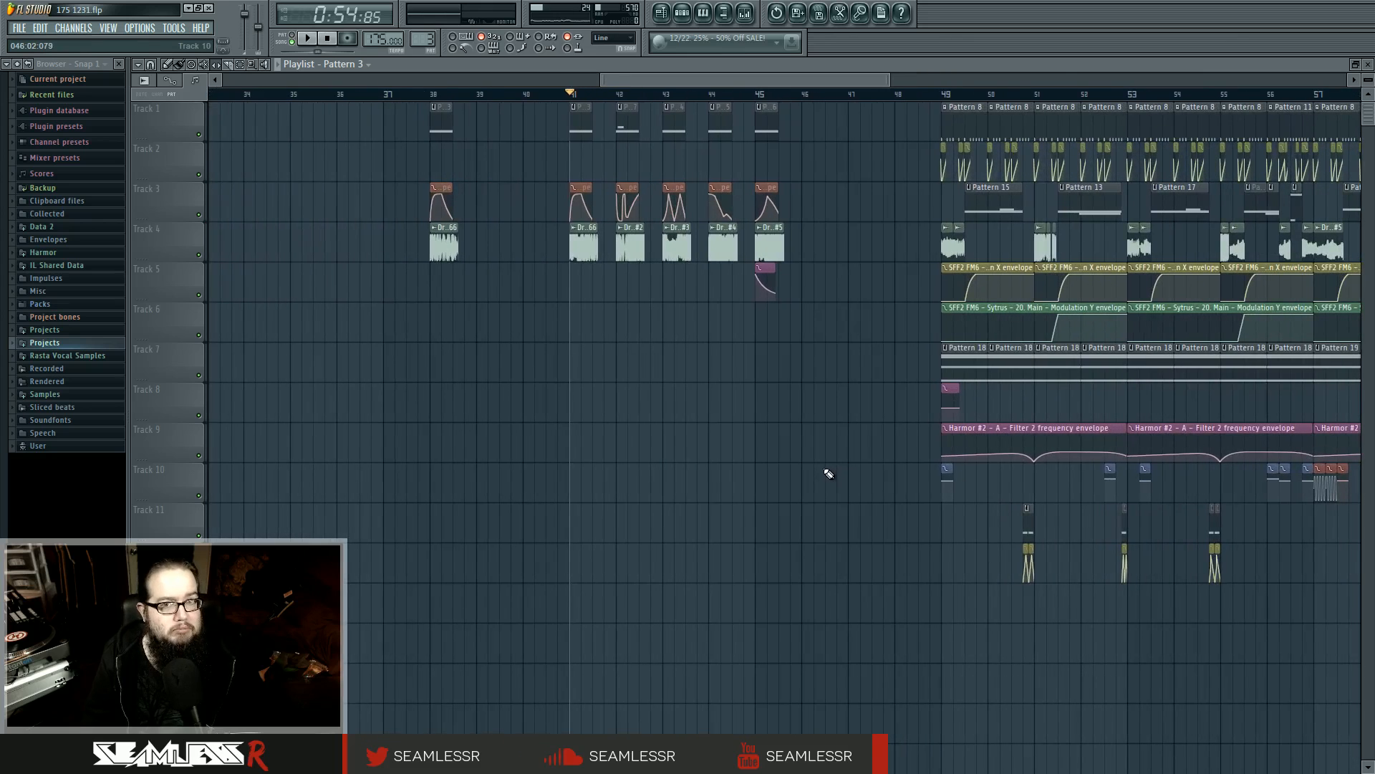
Audition the arrangement from bar 72 into bar 73, and stop playback
{"action": "left_click_drag", "start_coordinate": [1003, 426], "coordinate": [552, 473]}
{"action": "scroll", "coordinate": [551, 473], "scroll_direction": "down", "scroll_amount": 2}
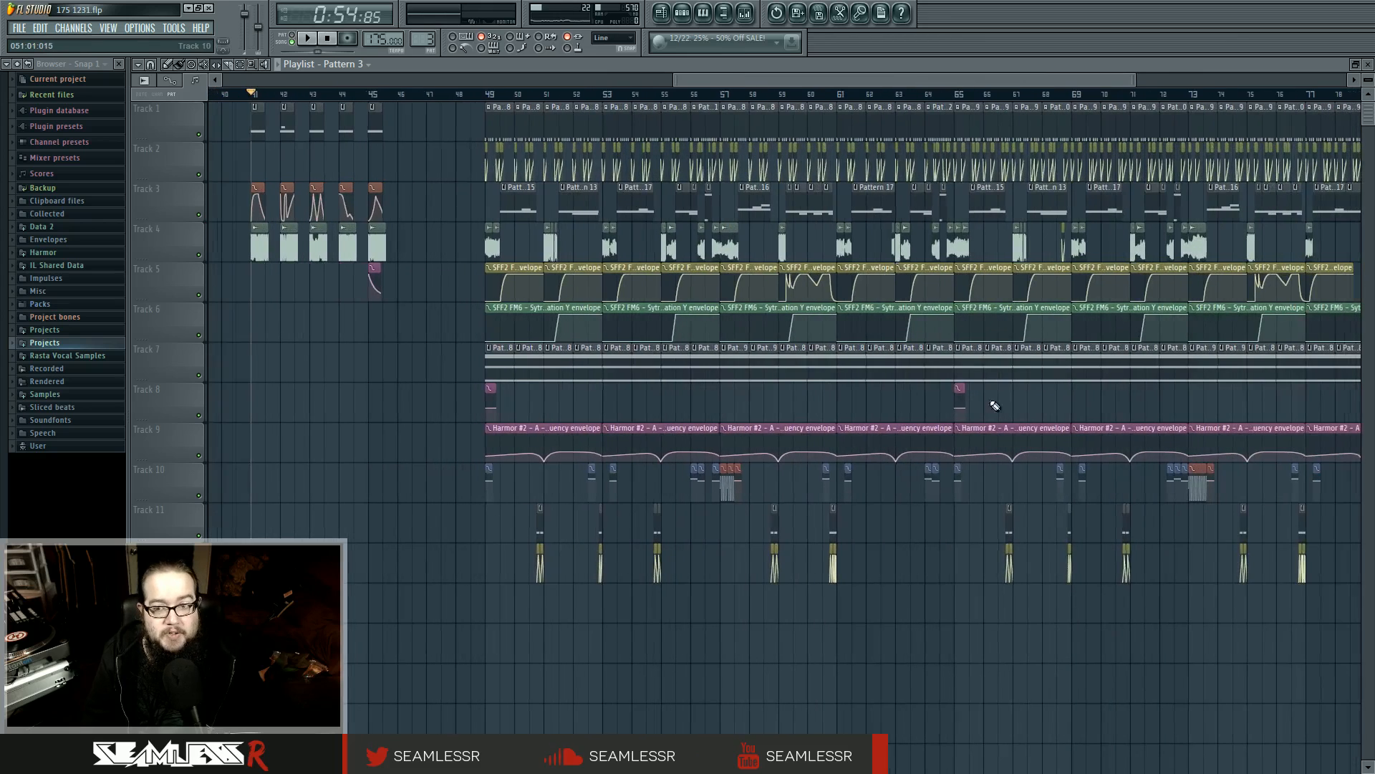
{"action": "left_click", "coordinate": [1158, 94]}
{"action": "key", "text": "space"}
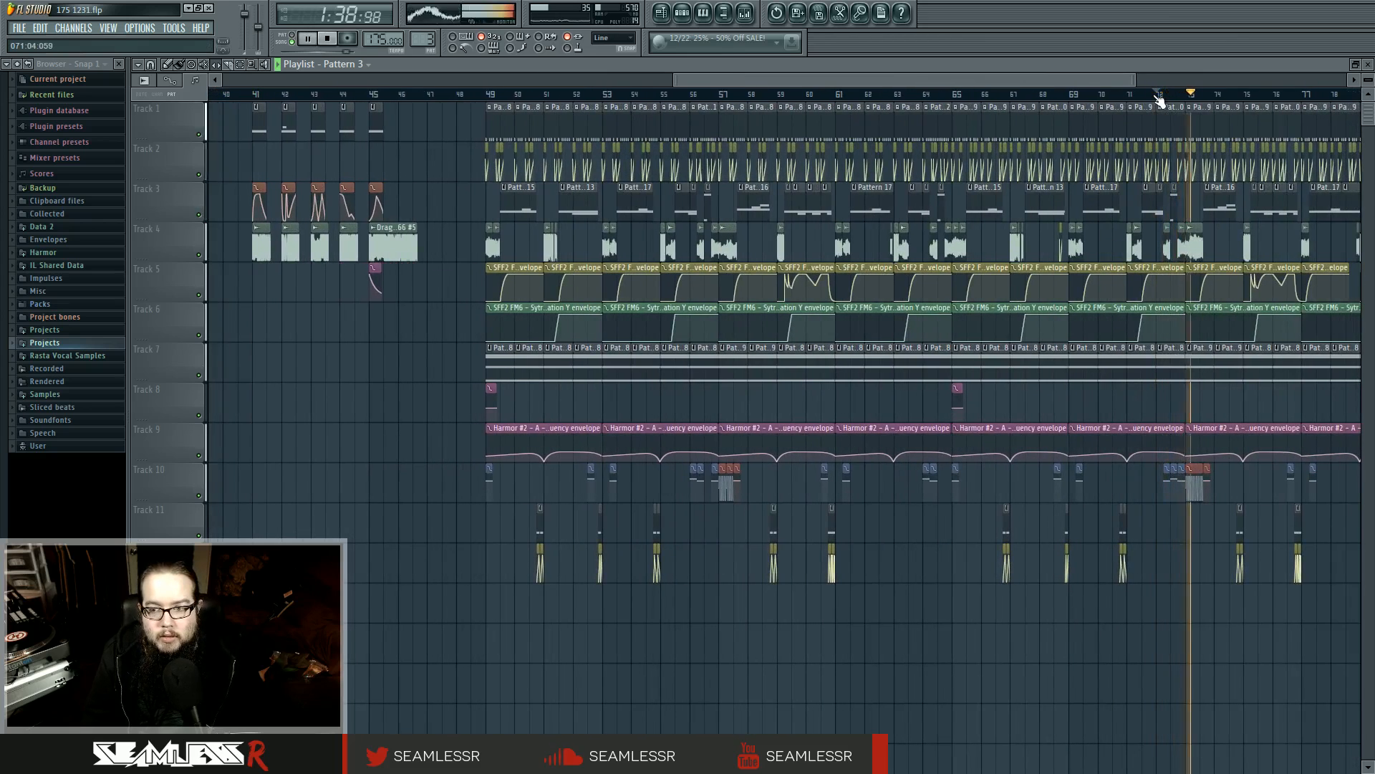
{"action": "key", "text": "space"}
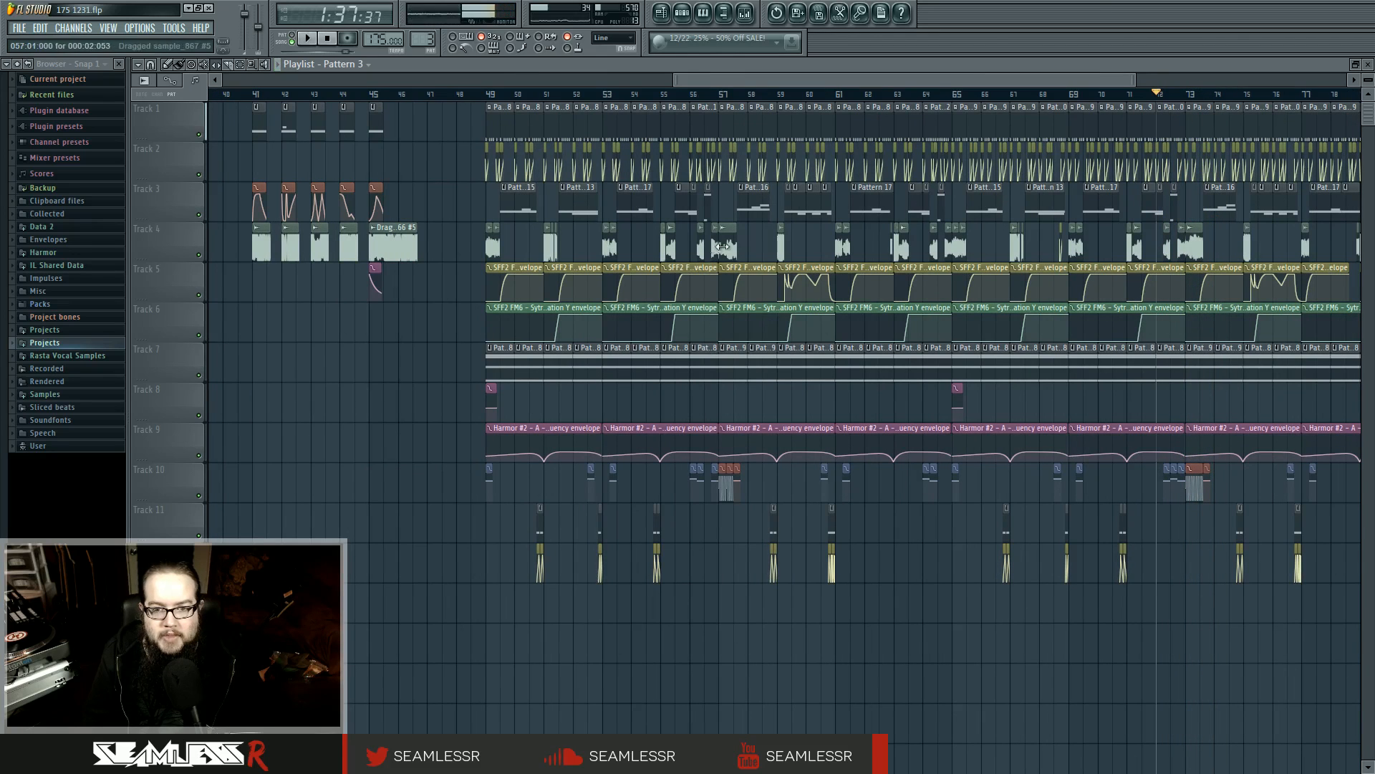
Open the channel settings of the sample clip at bar 57, audition its waveform, and close the settings
{"action": "double_click", "coordinate": [728, 245]}
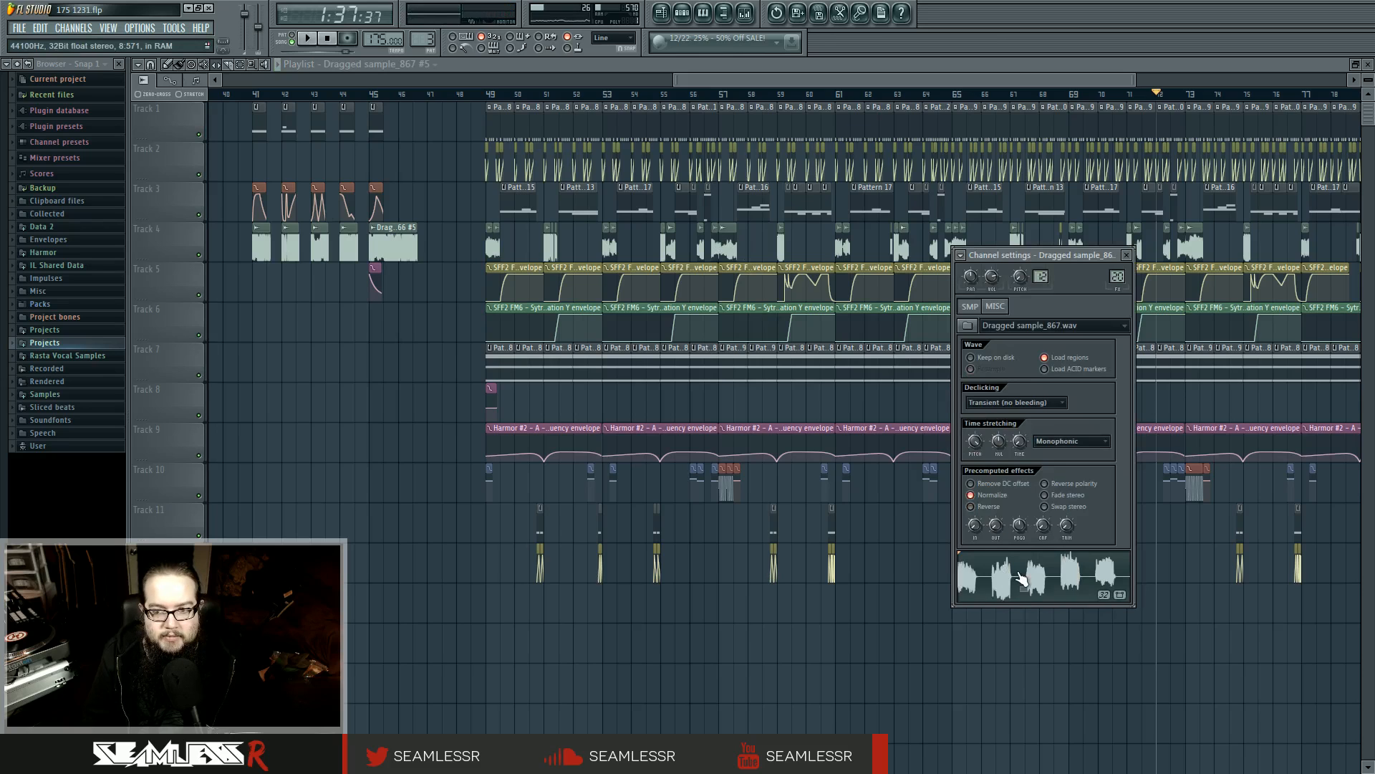
{"action": "left_click", "coordinate": [1022, 578]}
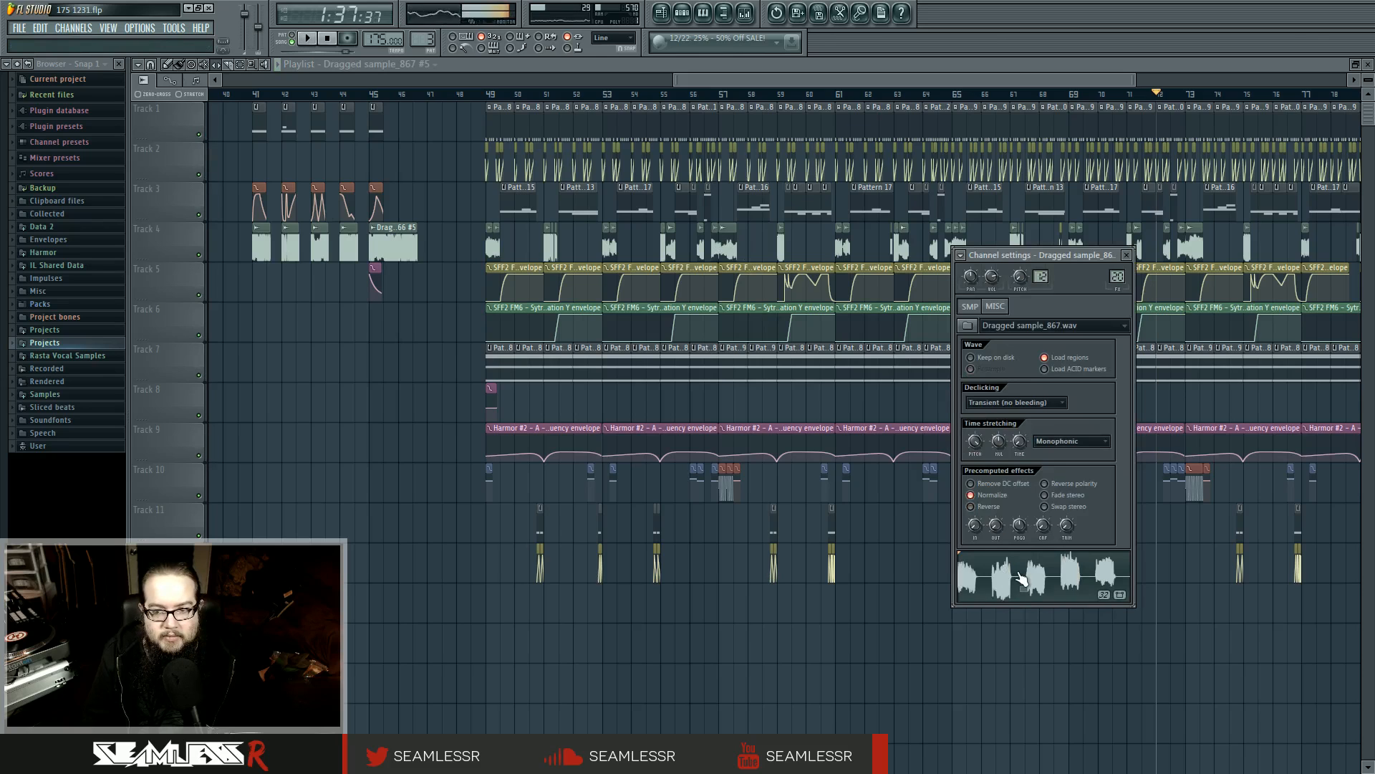
{"action": "right_click", "coordinate": [884, 598]}
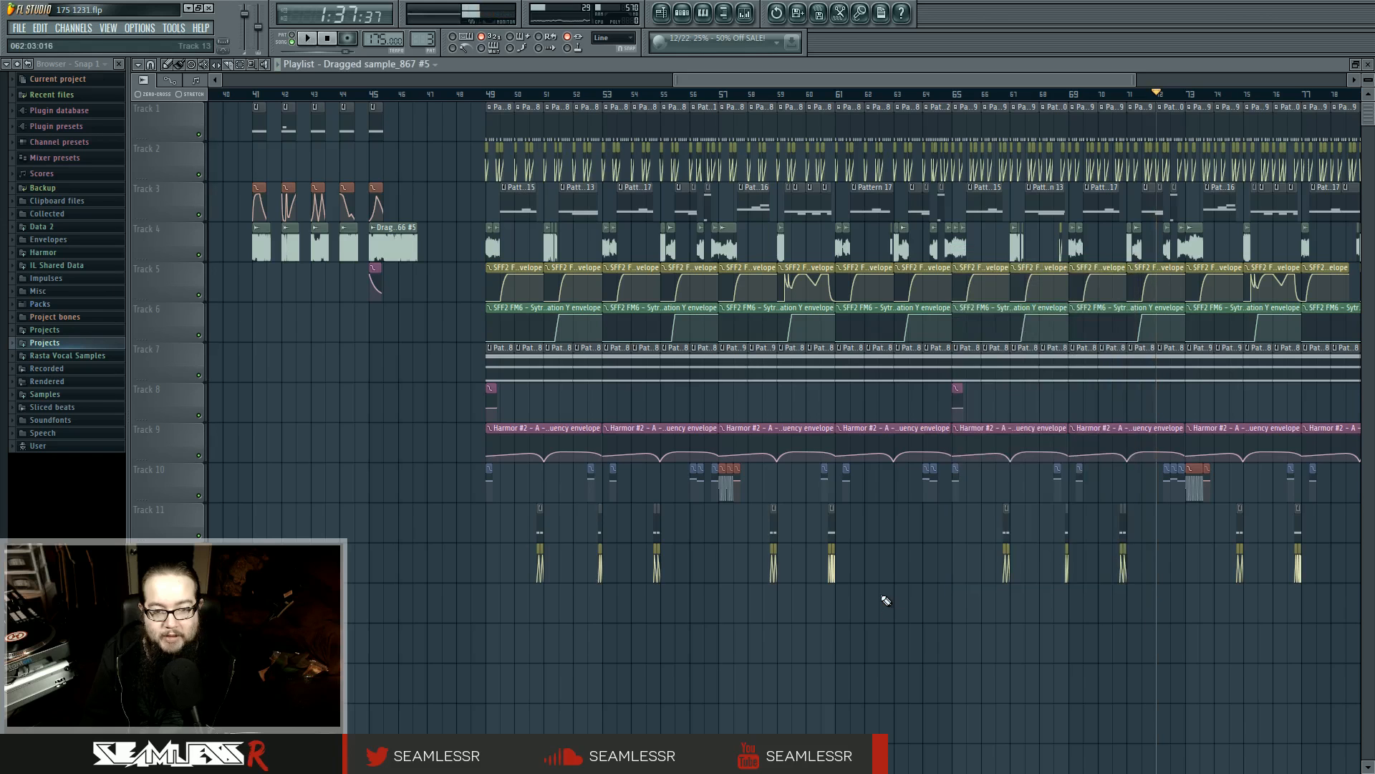
Reset the playback position to the song start and return to an overview of the whole arrangement
{"action": "left_click", "coordinate": [327, 38]}
{"action": "left_click_drag", "start_coordinate": [326, 385], "coordinate": [664, 449]}
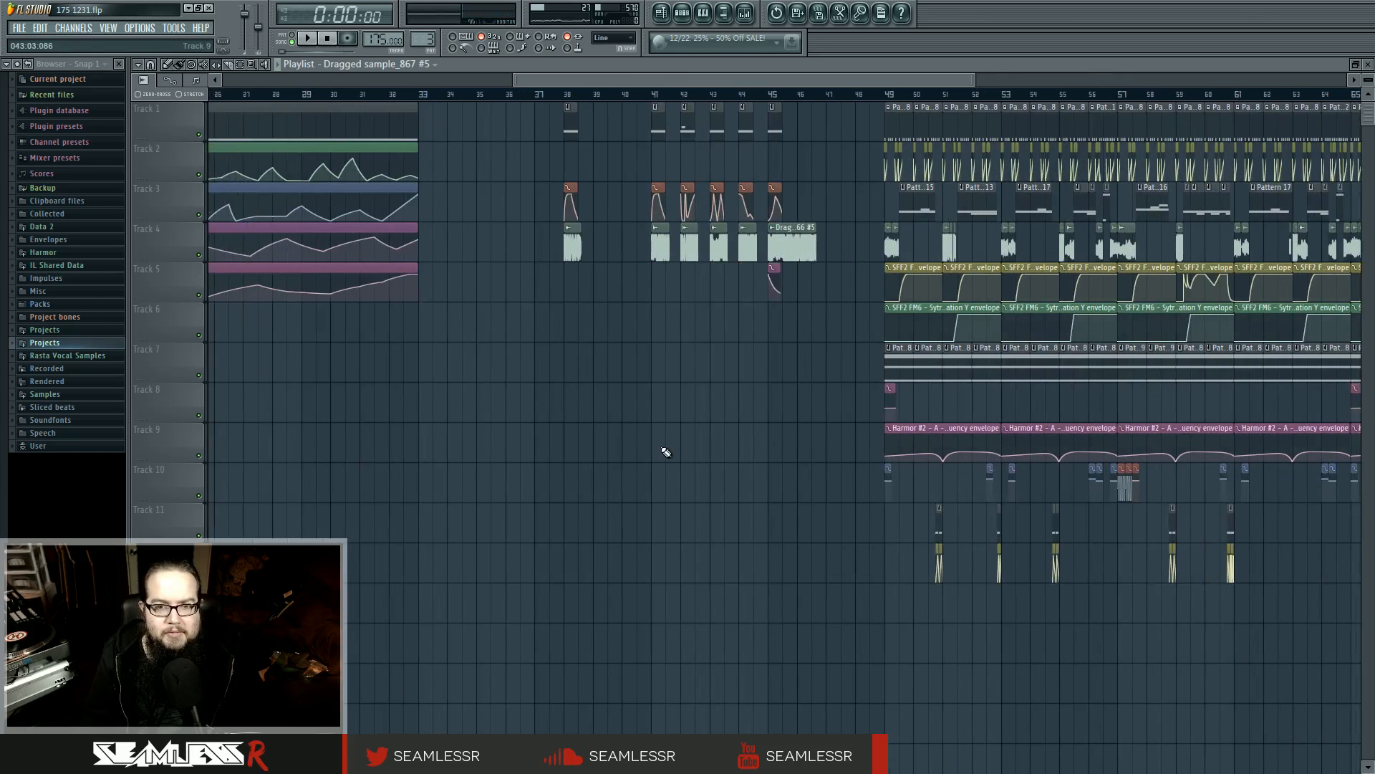
{"action": "scroll", "coordinate": [662, 453], "scroll_direction": "down", "scroll_amount": 5}
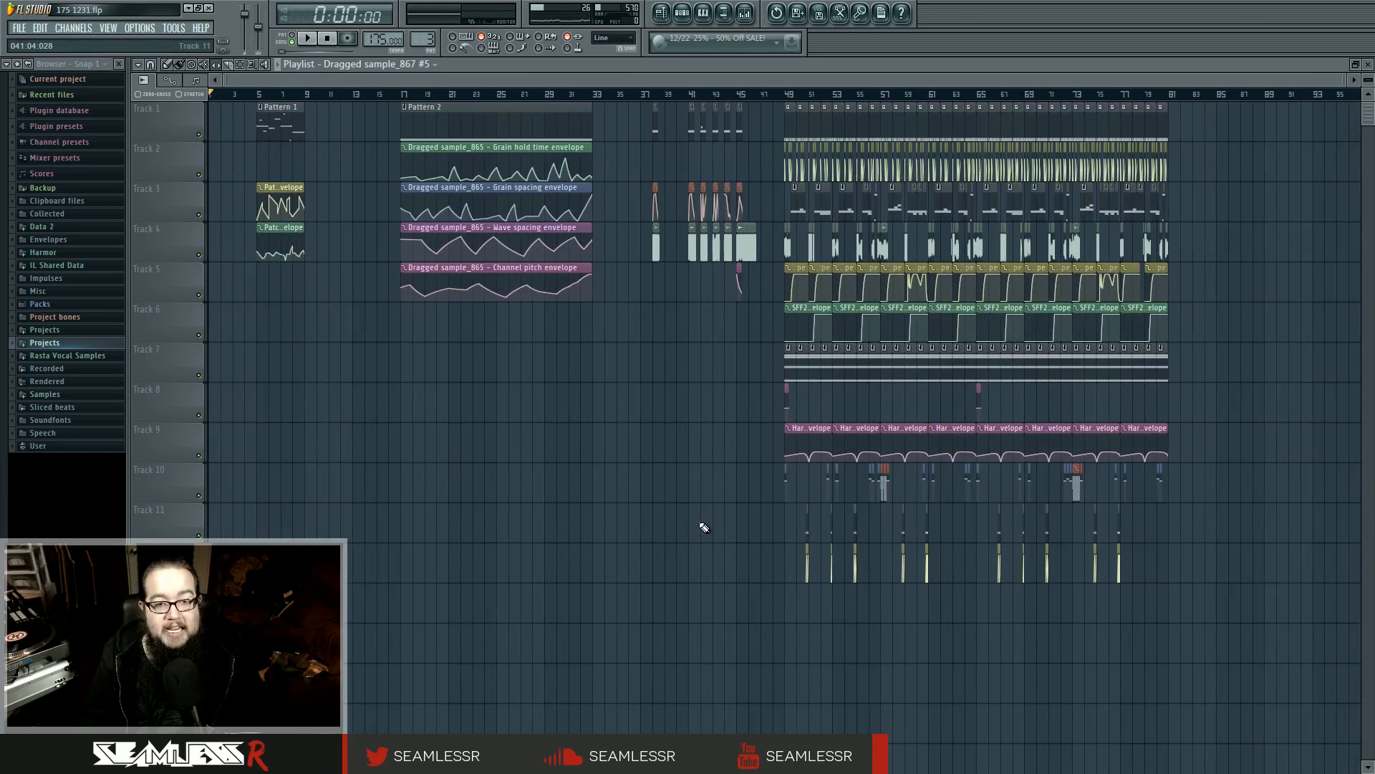